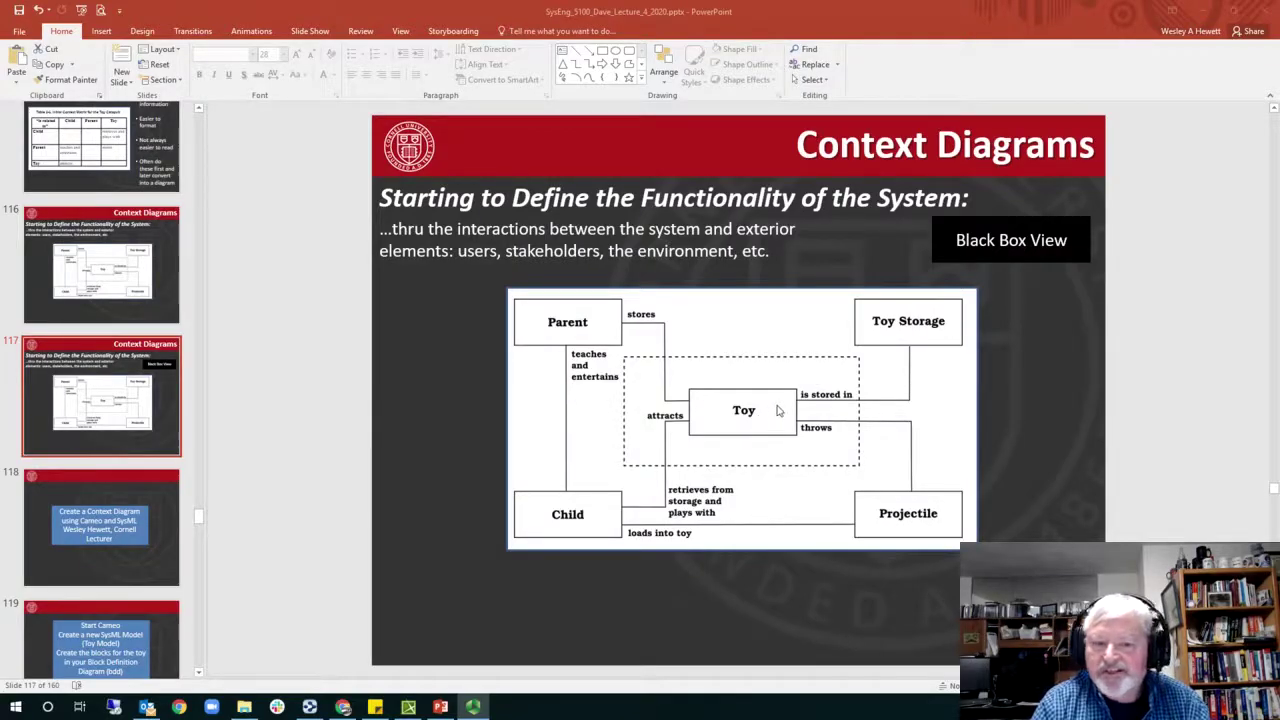
Step: Scroll down the slide pane to reach the Cameo context diagram section slides
scroll(658, 454, down, 1)
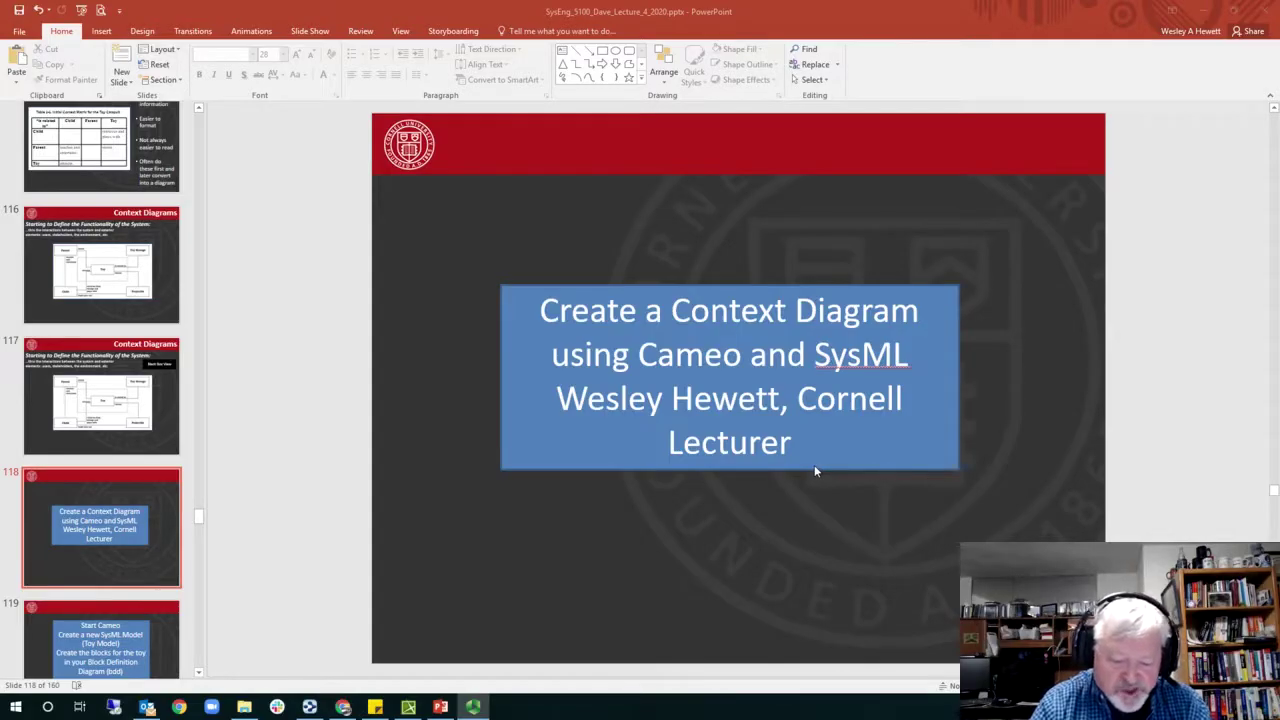
Step: Advance past the Start Cameo slide to slide 120, the Toy Domain context diagram
key(Down)
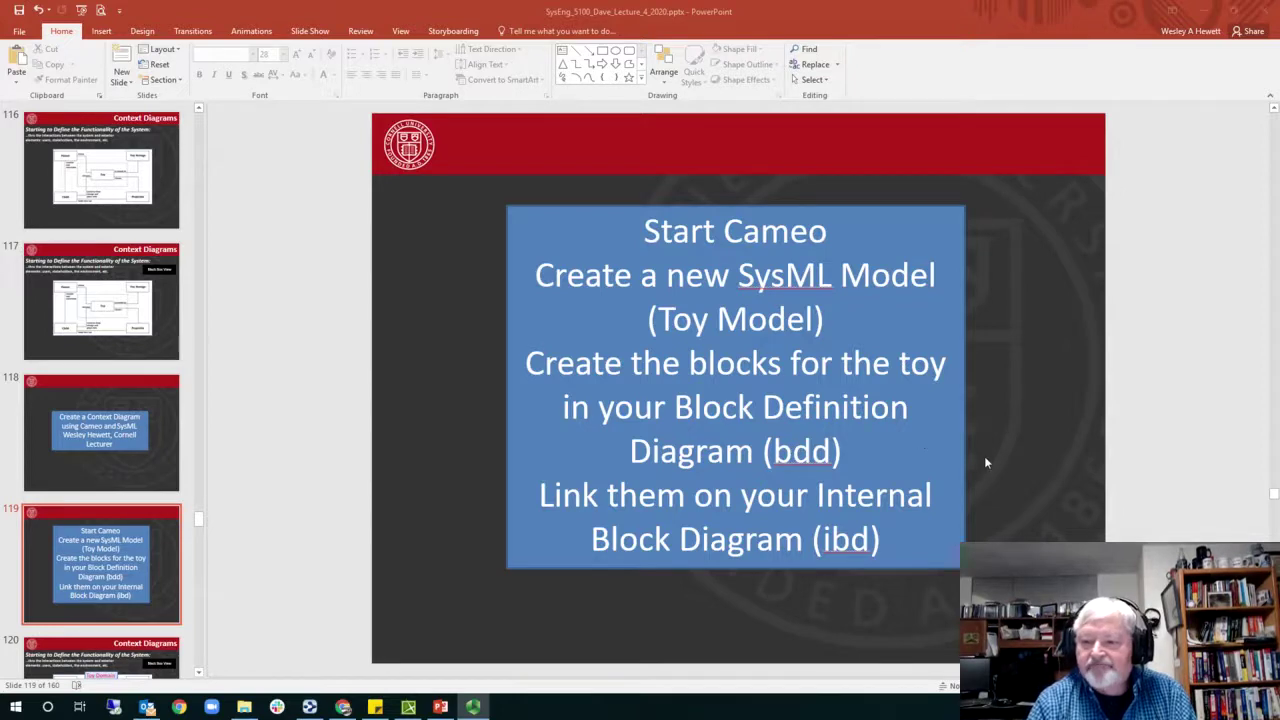
key(Page_Down)
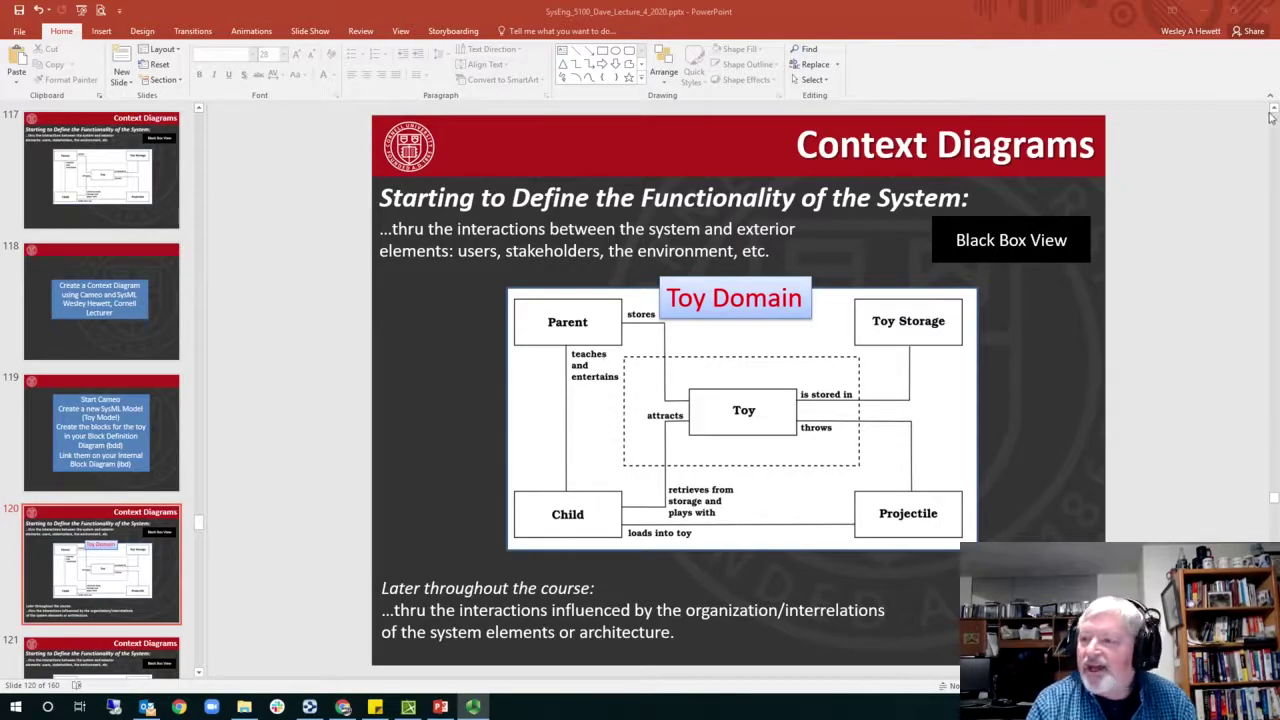
Step: Minimize PowerPoint and show Cameo's existing Toy Domain internal block diagram
click(1207, 13)
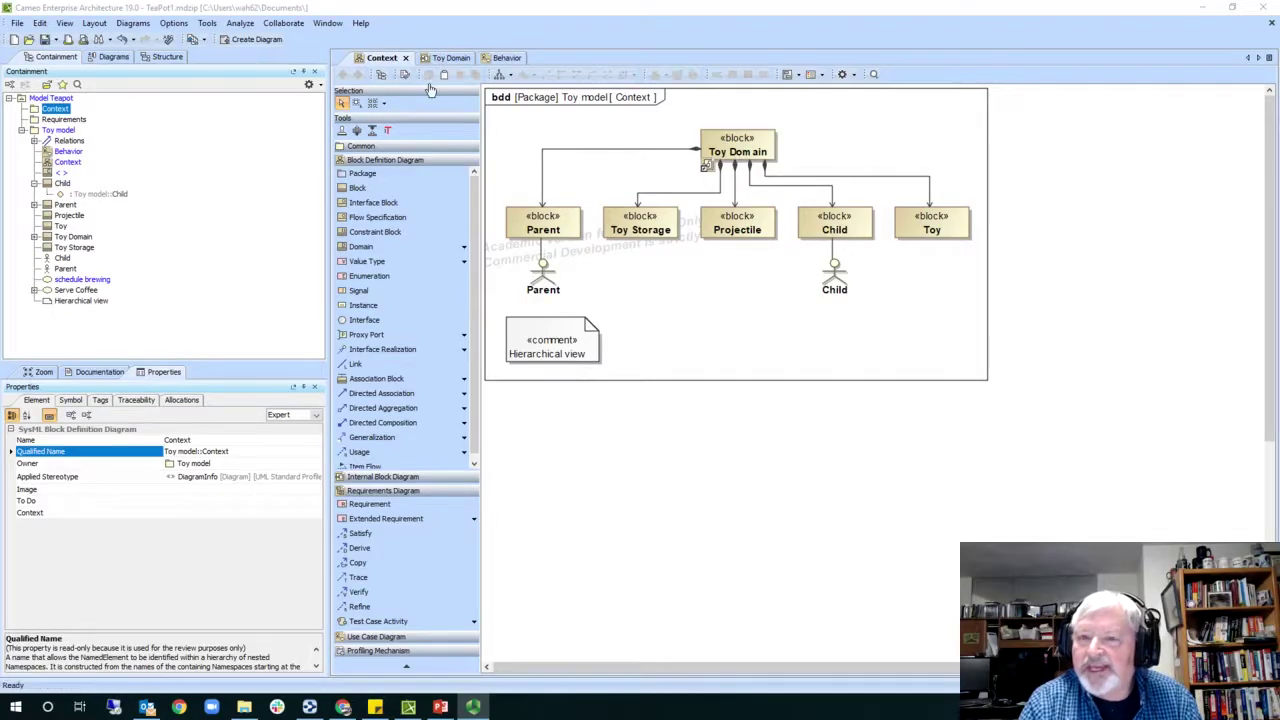
click(450, 58)
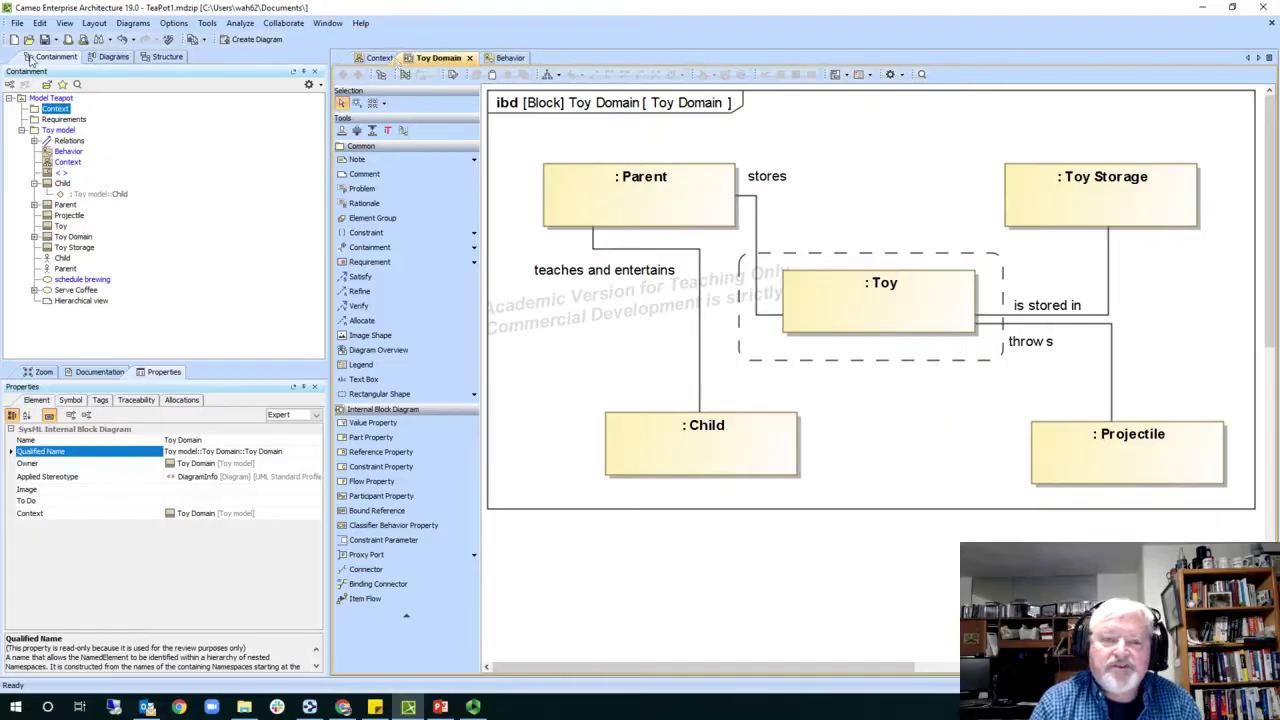
Step: Create a new blank SysML project named Toy2 from the File menu
click(16, 23)
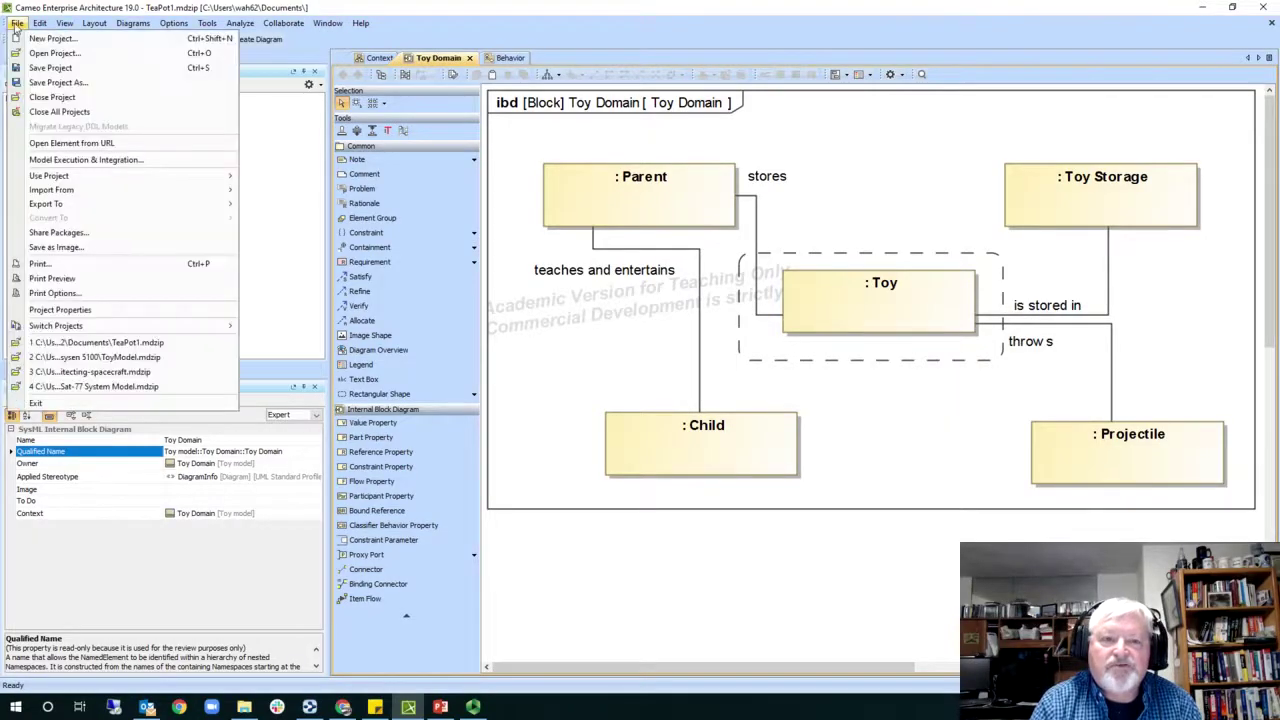
click(40, 40)
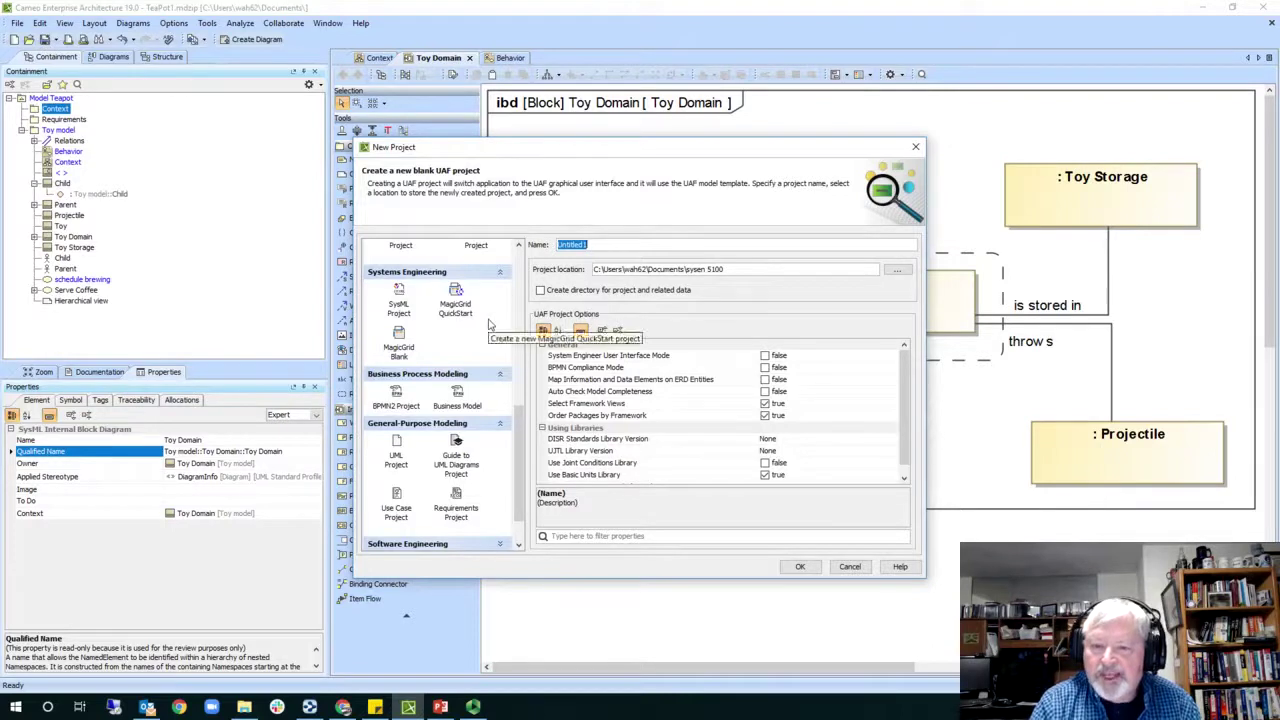
click(396, 300)
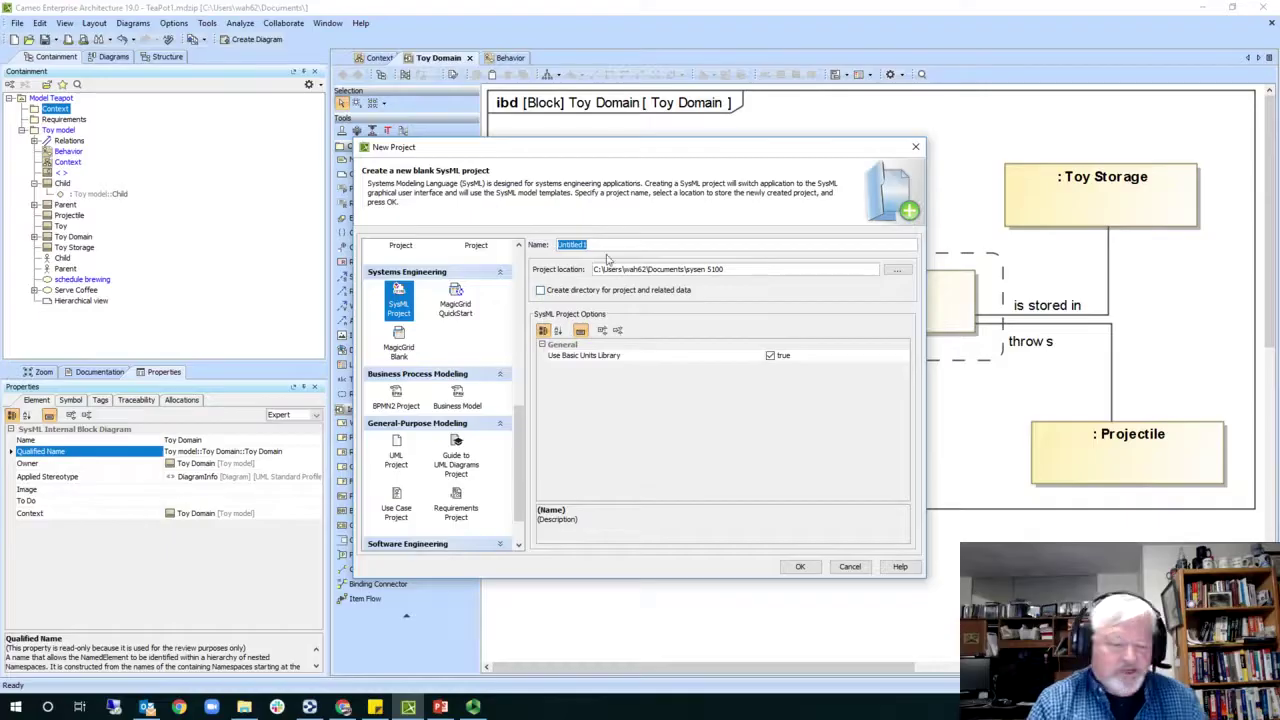
text(Toy2)
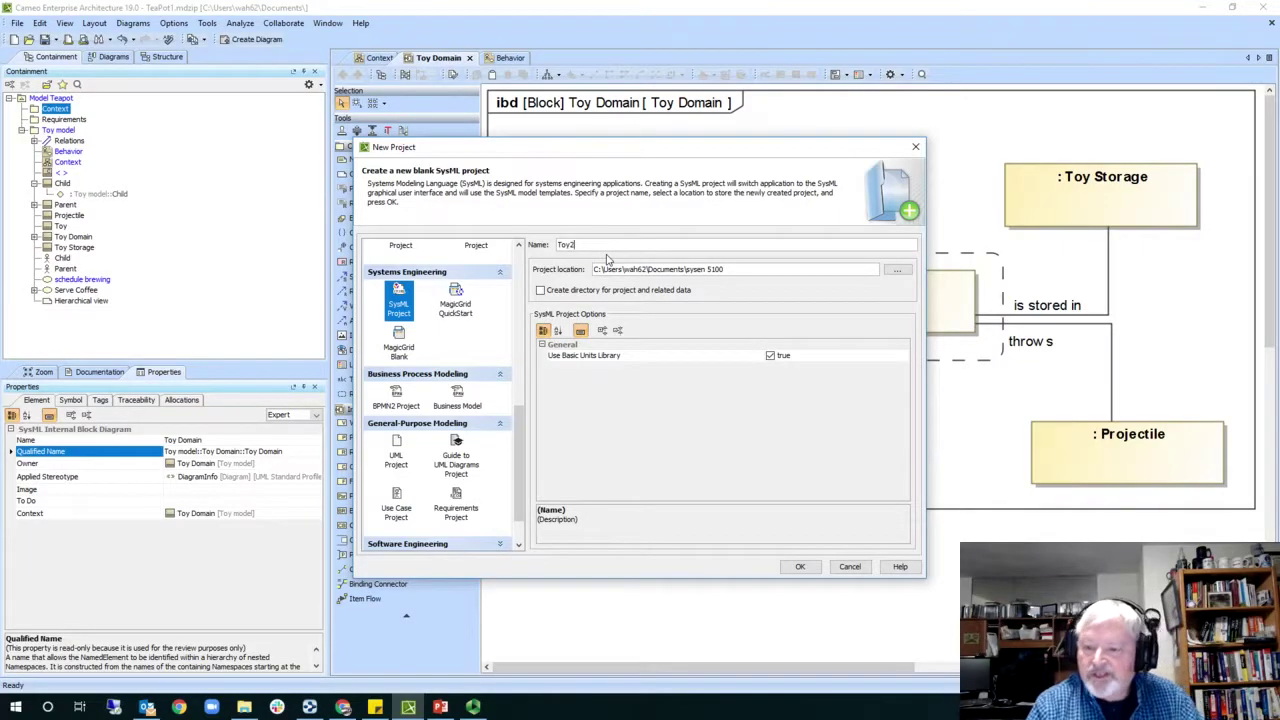
click(800, 566)
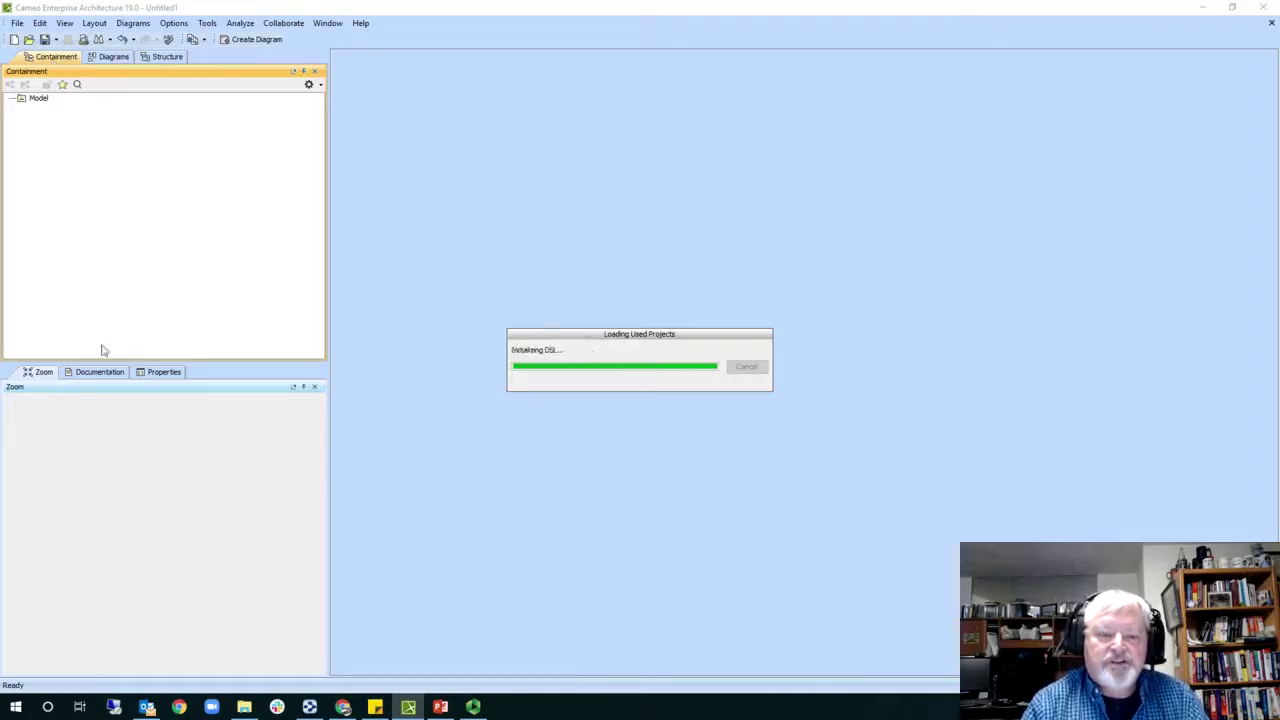
Step: Add a SysML block definition diagram under Model and name it Toy Domain
click(40, 99)
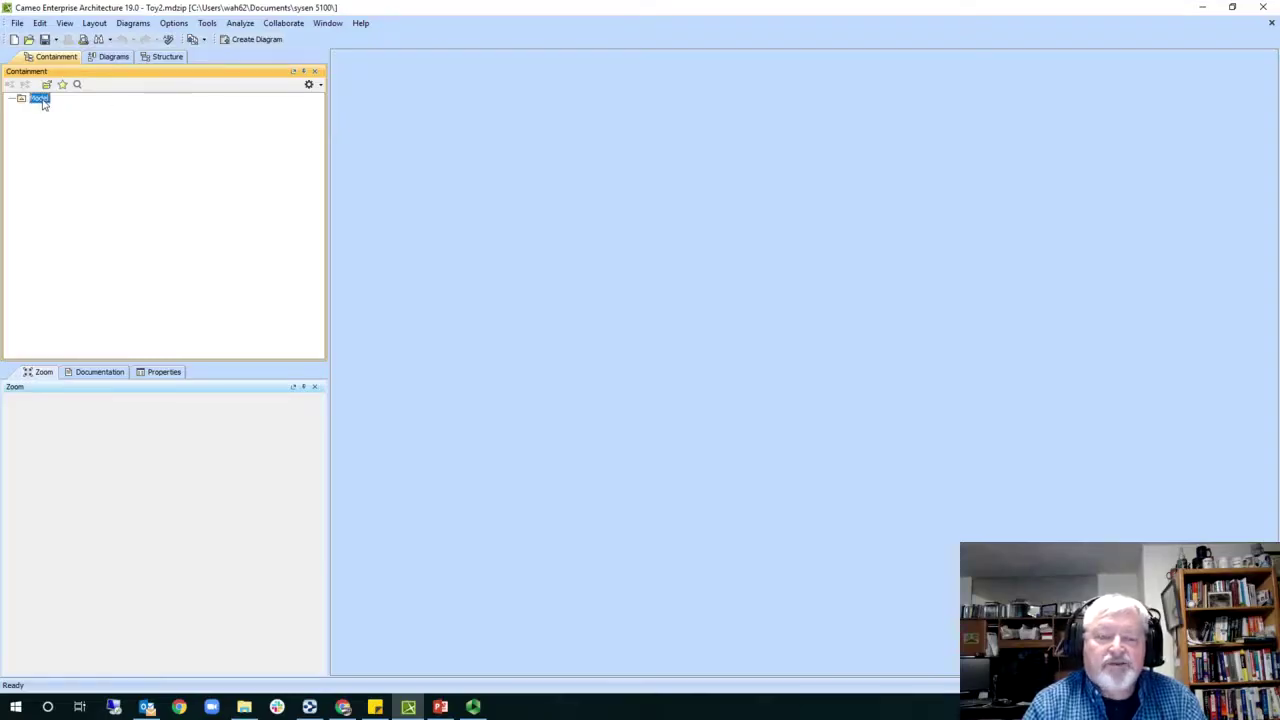
right_click(43, 104)
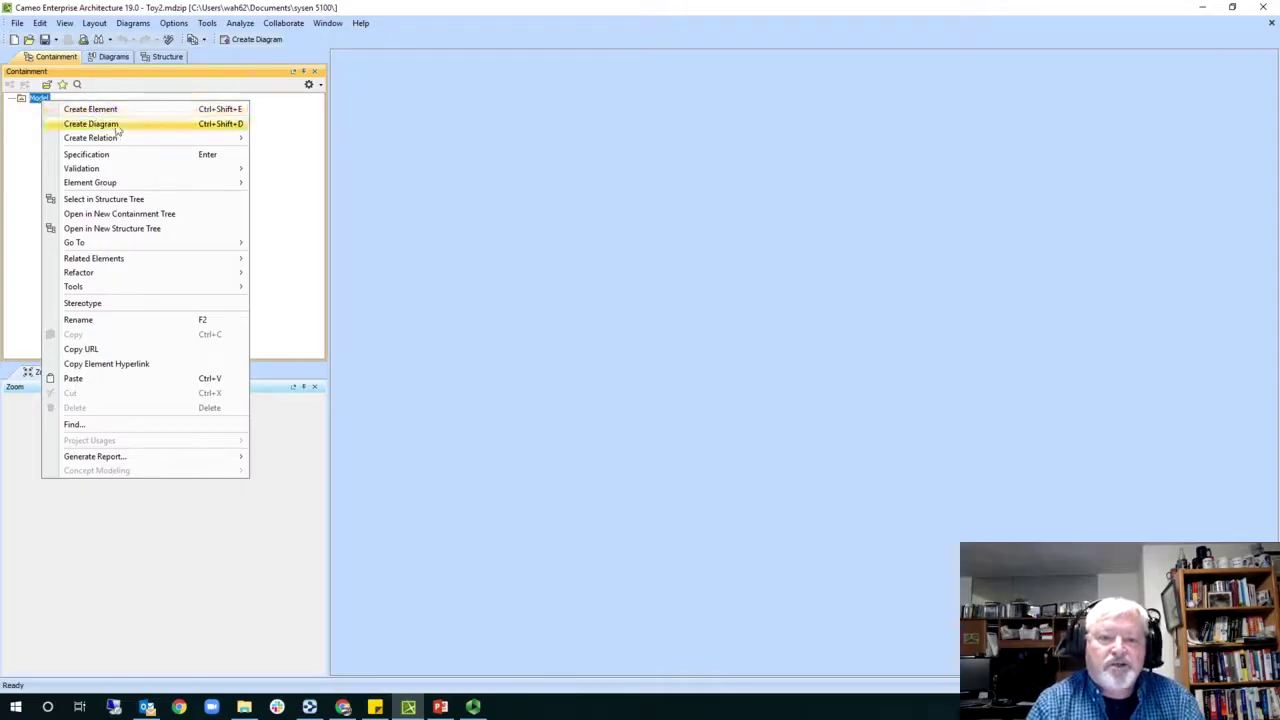
click(116, 124)
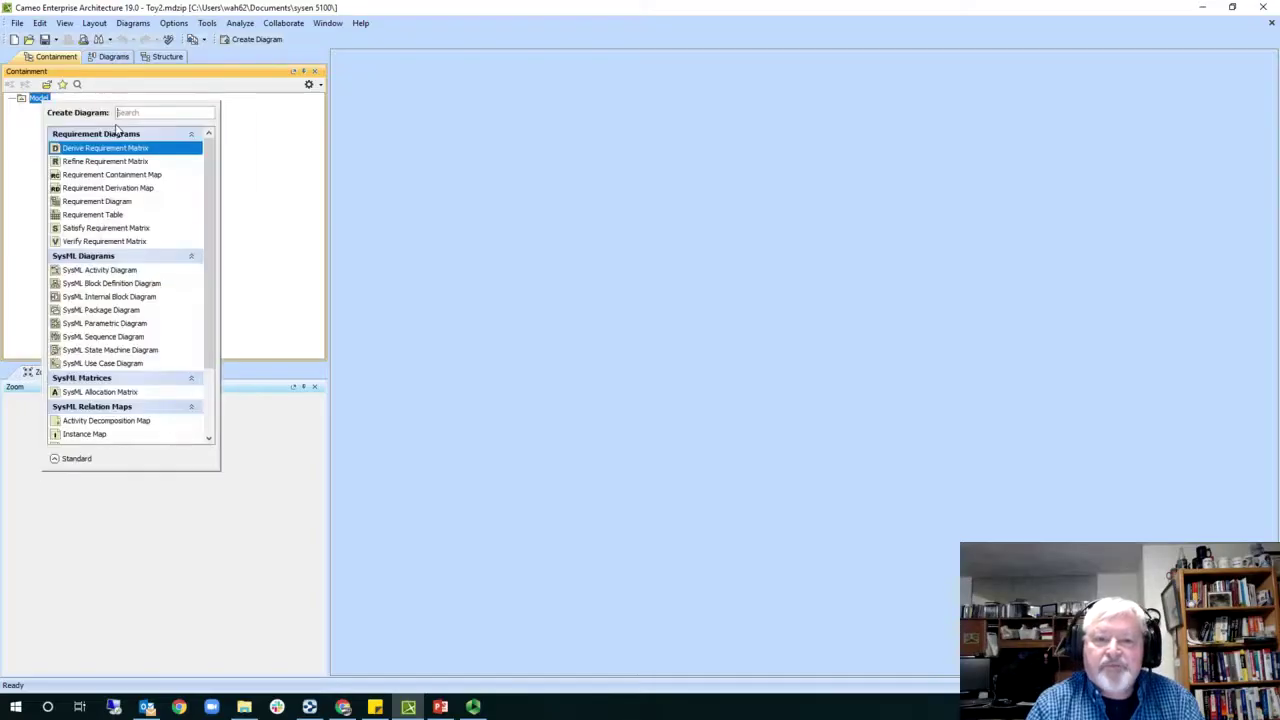
click(134, 284)
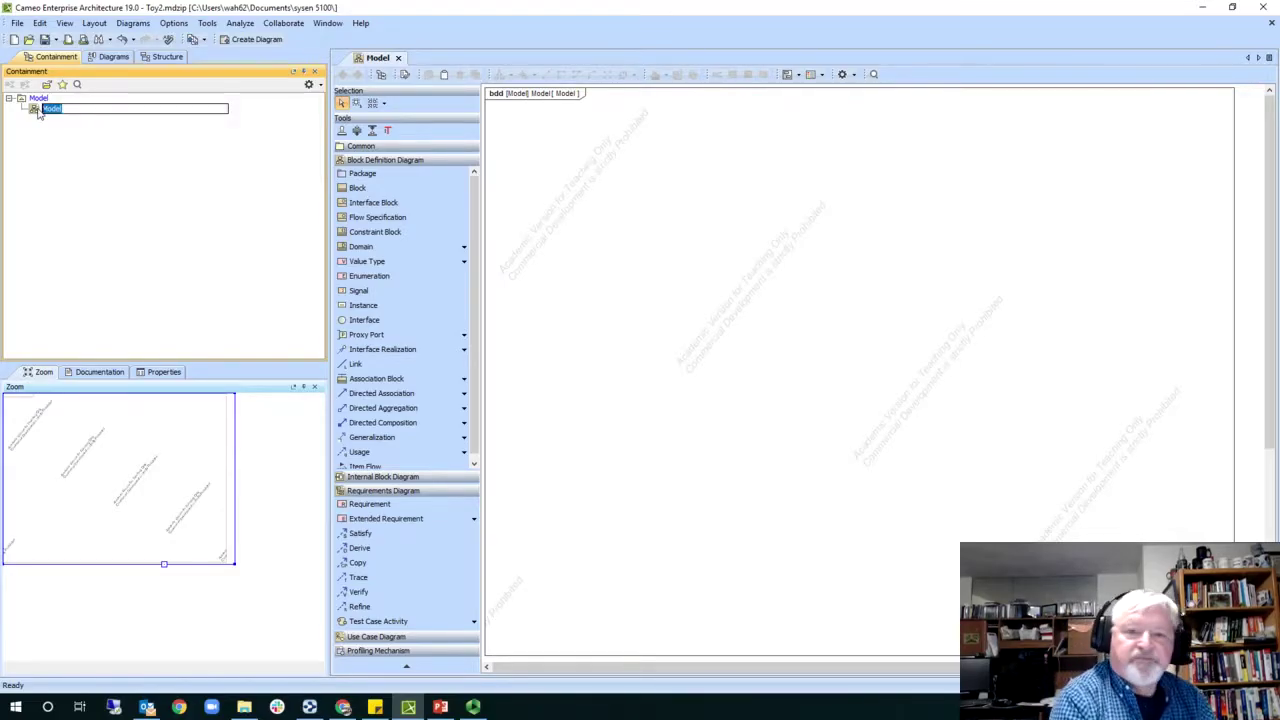
key(Return)
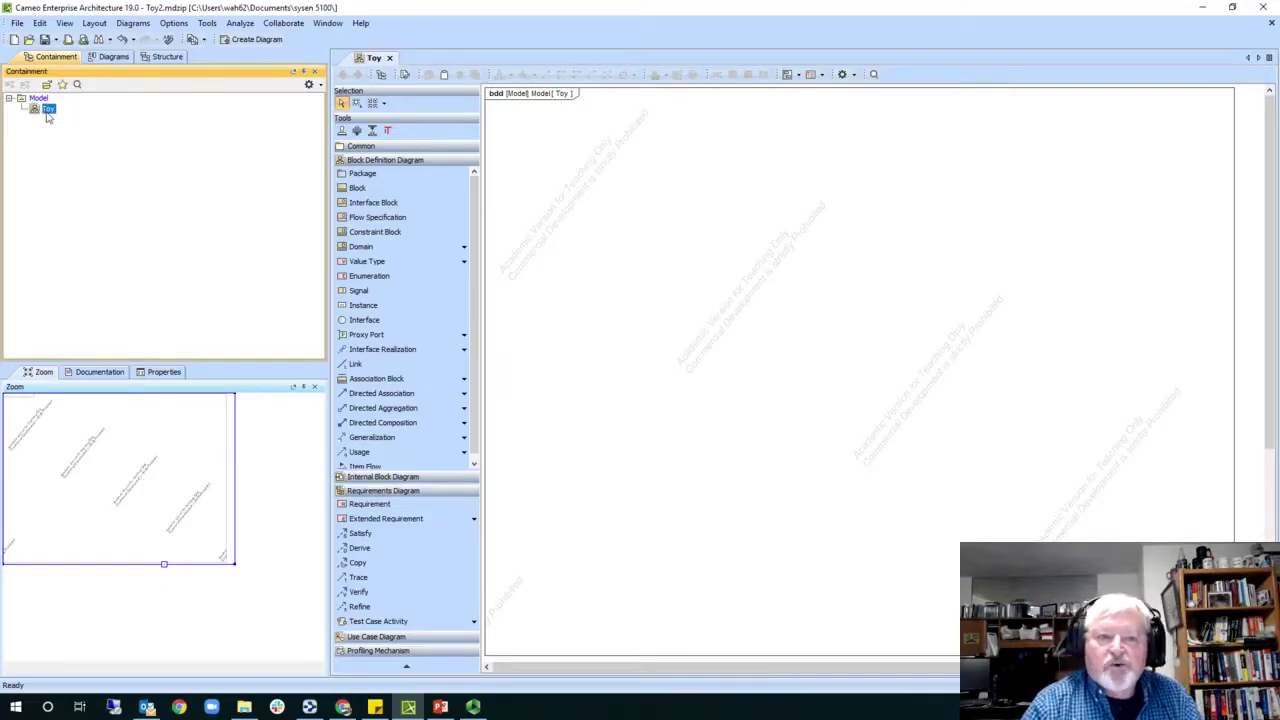
key(F2)
text(Domain)
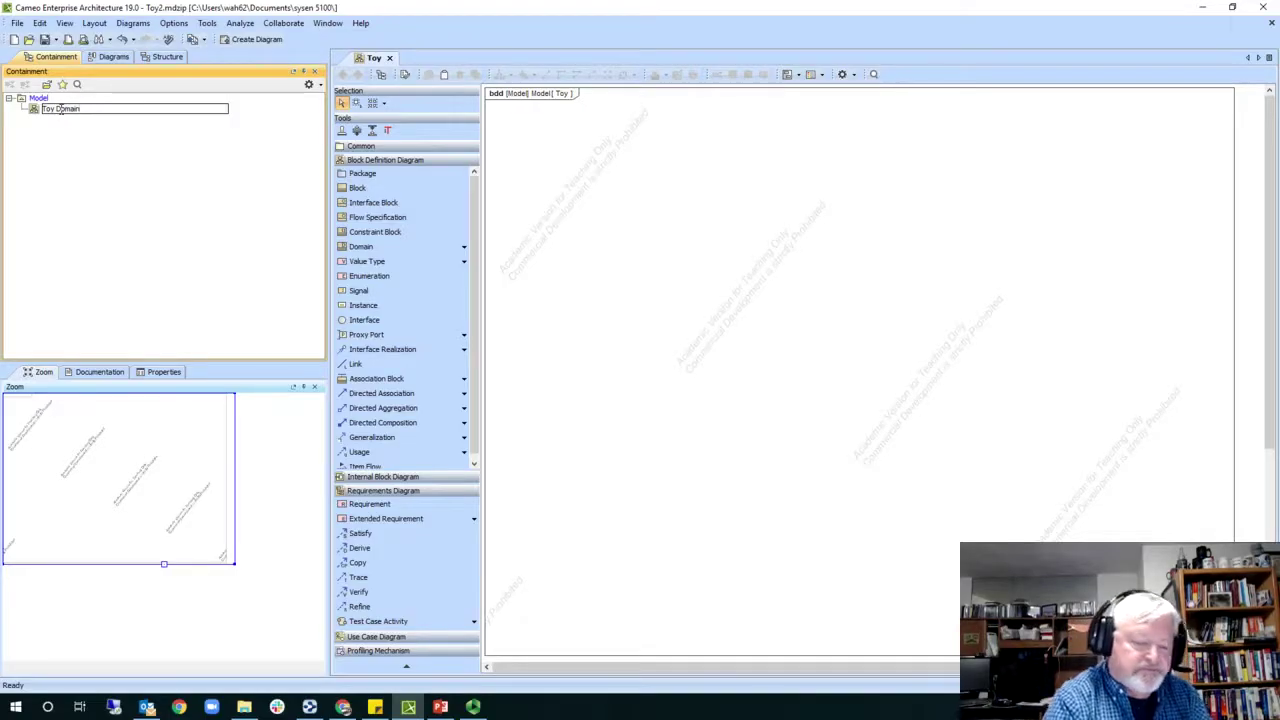
key(Return)
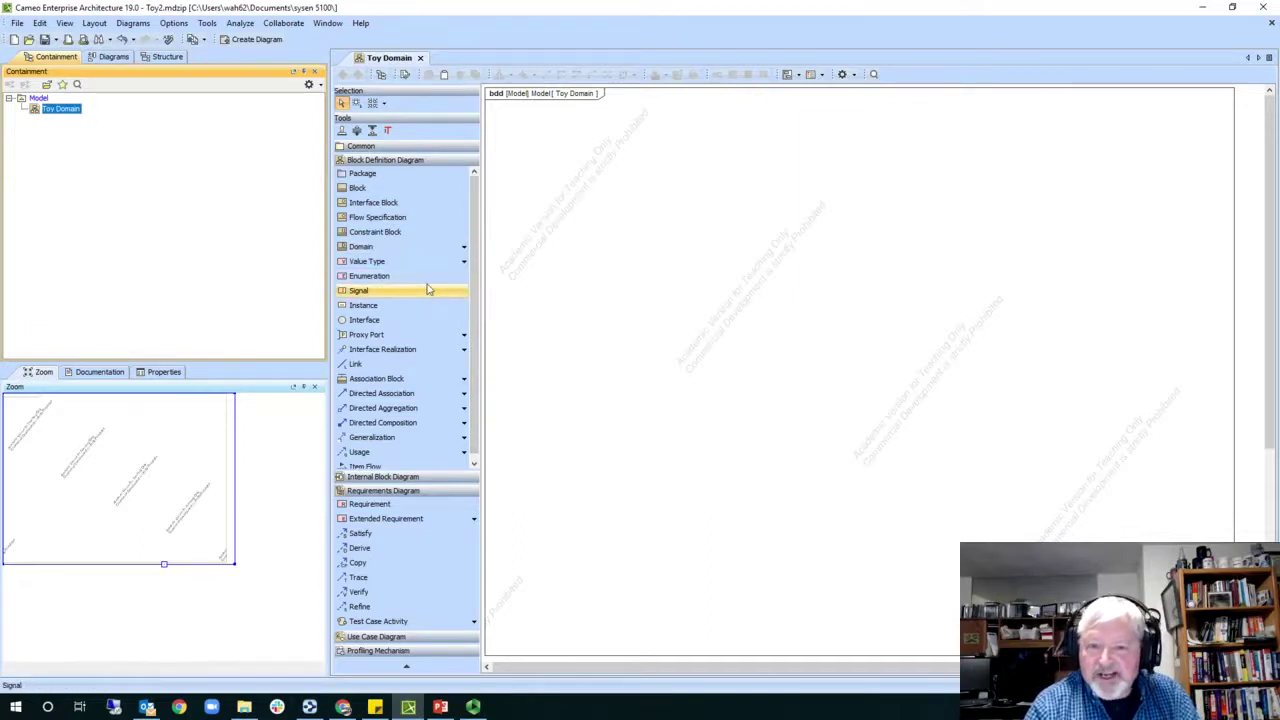
Step: Place a block named Toy Domain near the top of the diagram
click(414, 191)
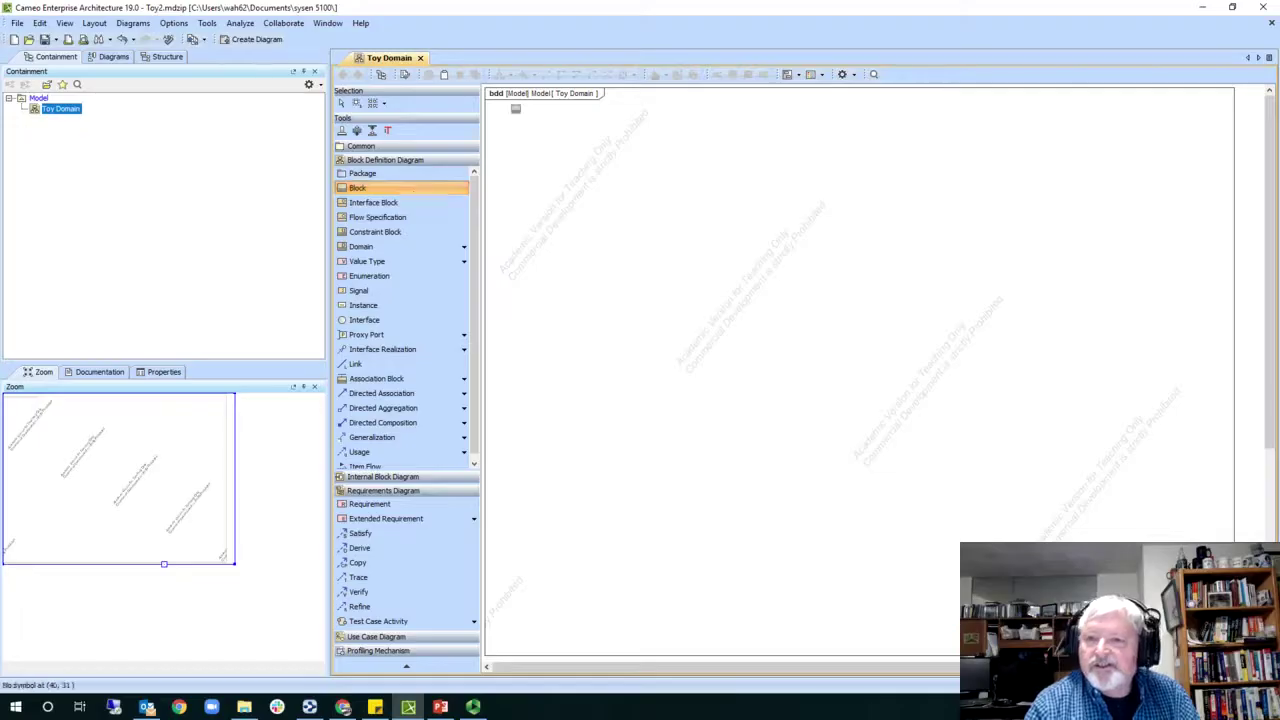
click(741, 164)
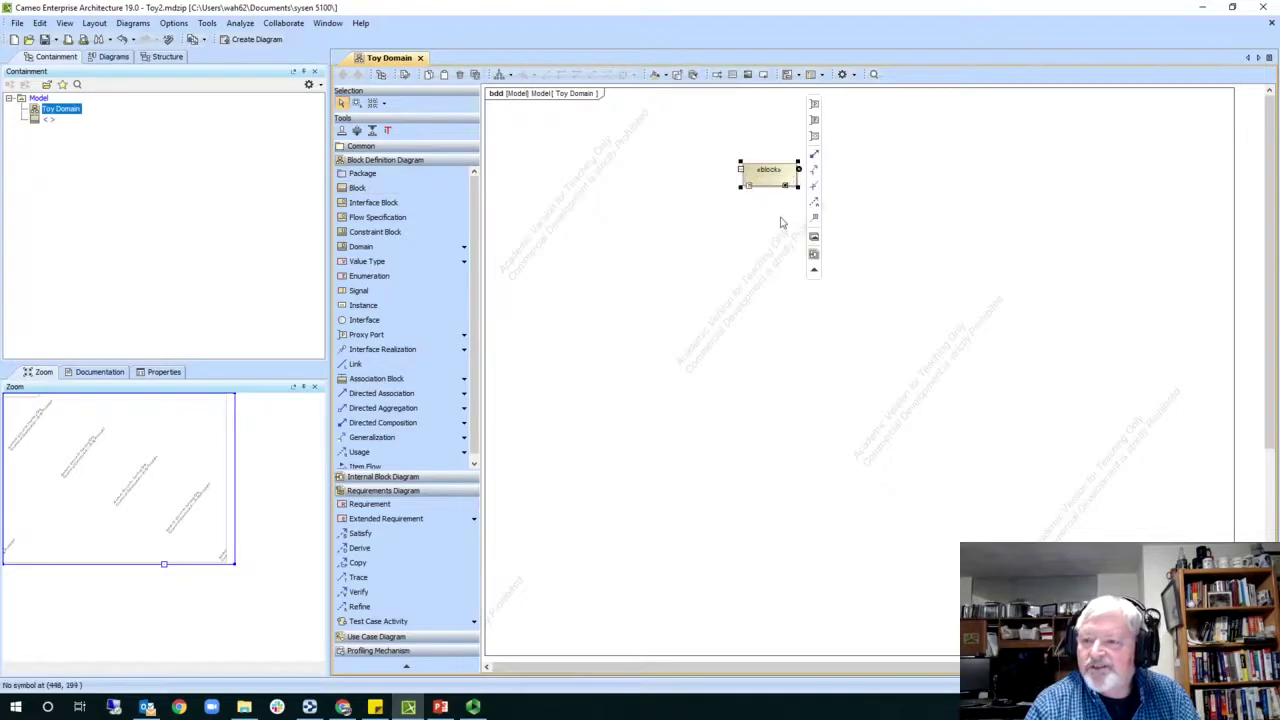
text(T)
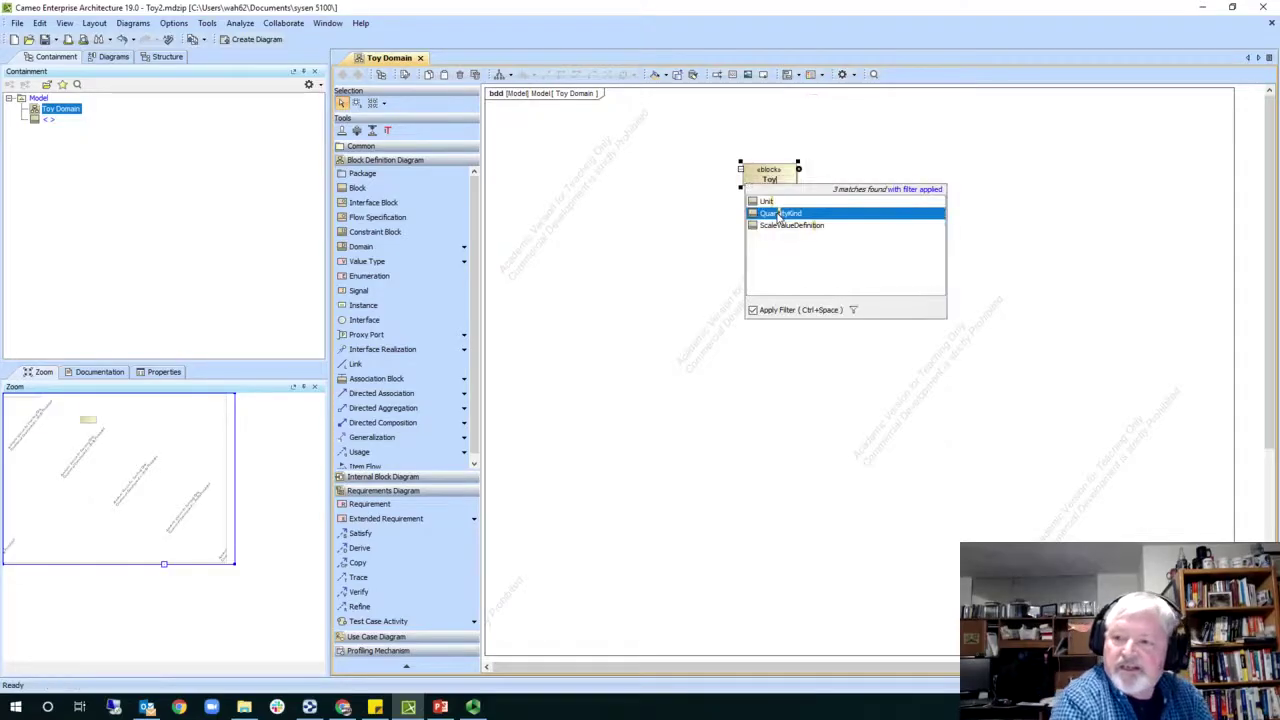
text(oy Domain)
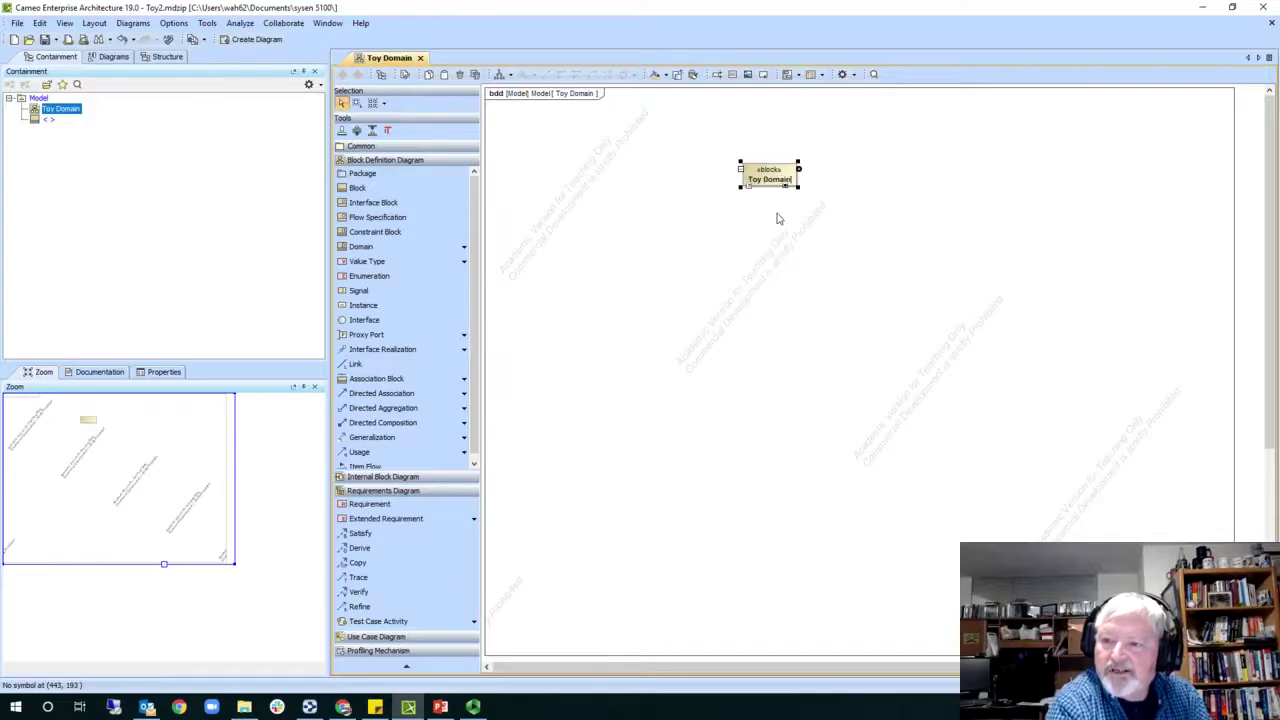
key(Return)
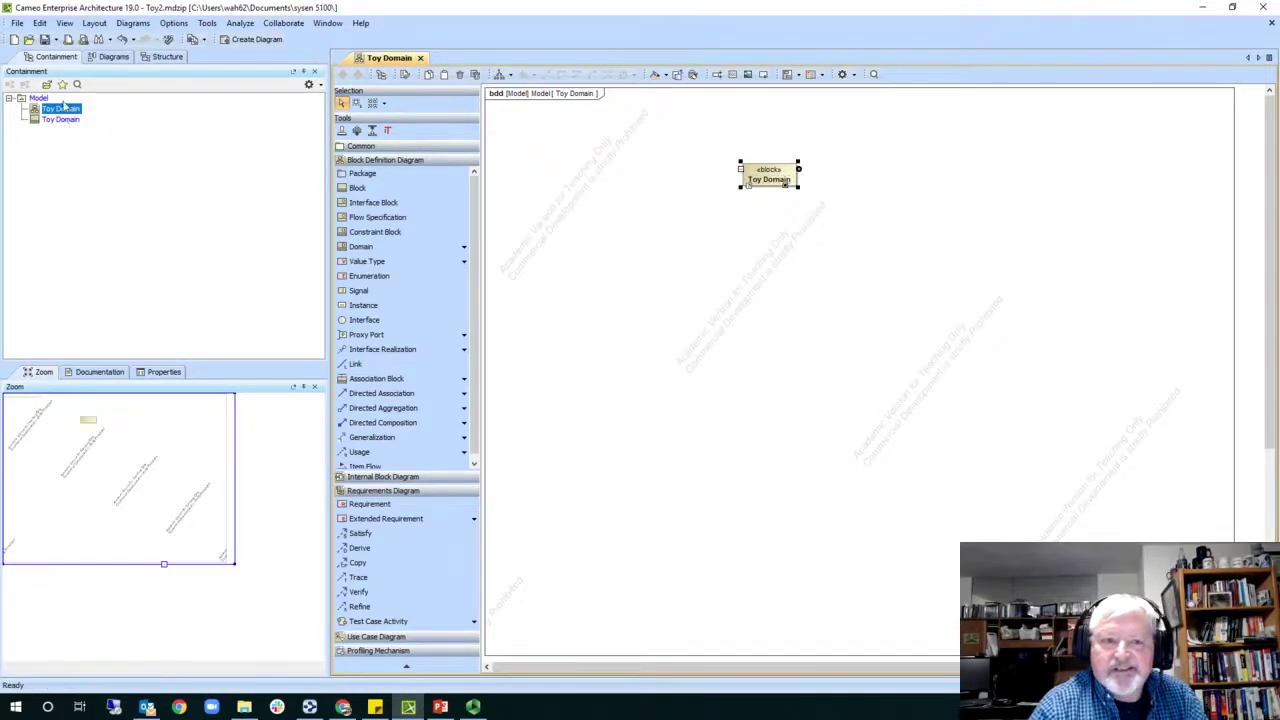
Step: Compose a new Parent part block beneath Toy Domain, checking the context slide for reference
mouse_move(800, 186)
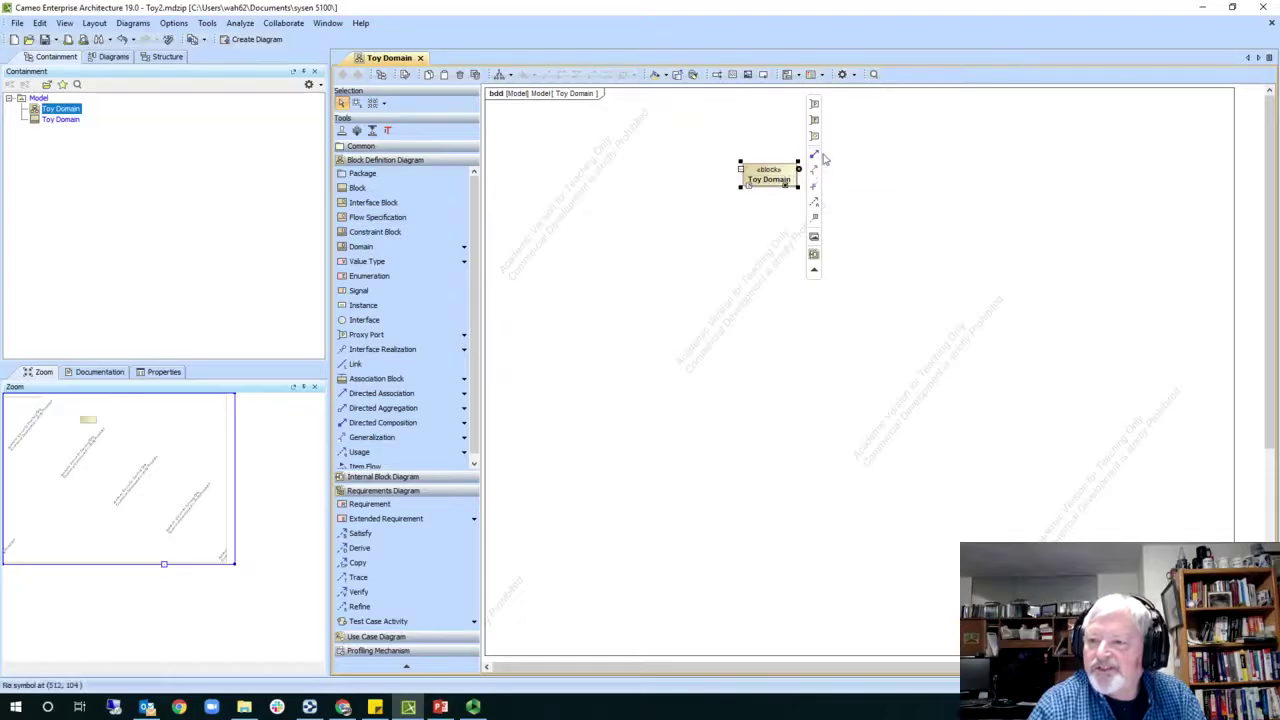
drag(813, 160, 763, 262)
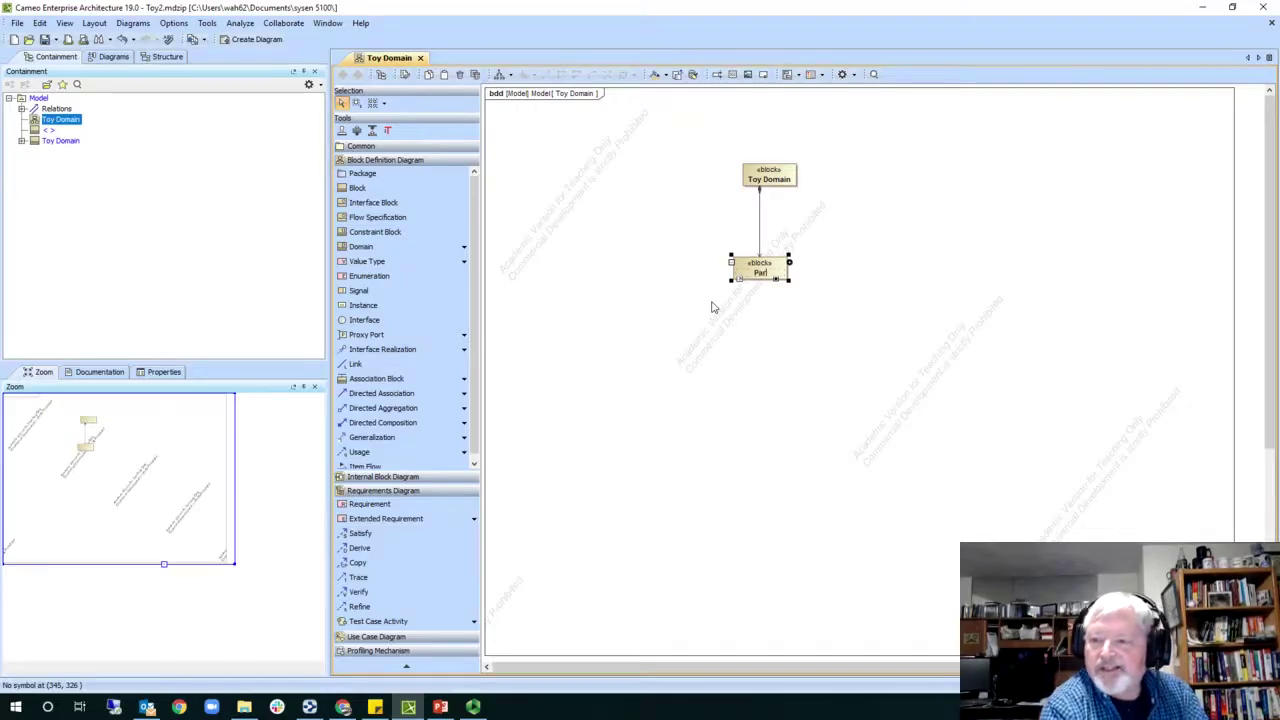
text(nt)
key(Return)
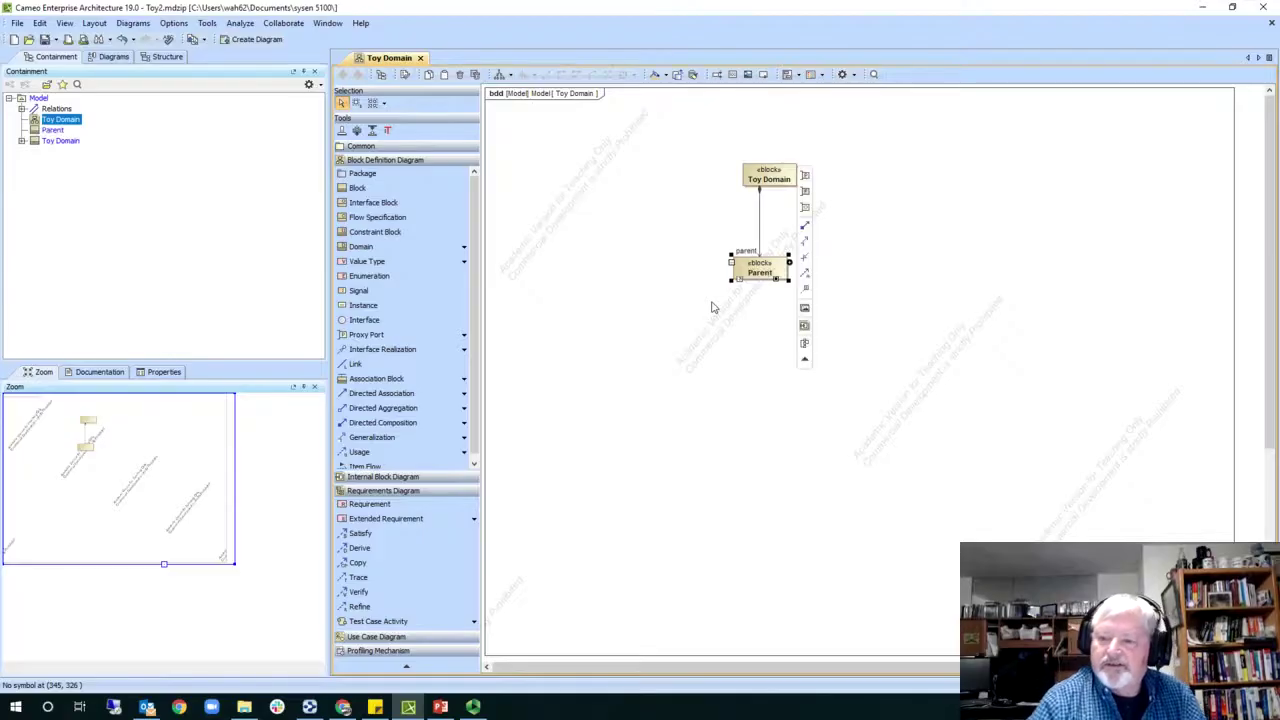
click(440, 707)
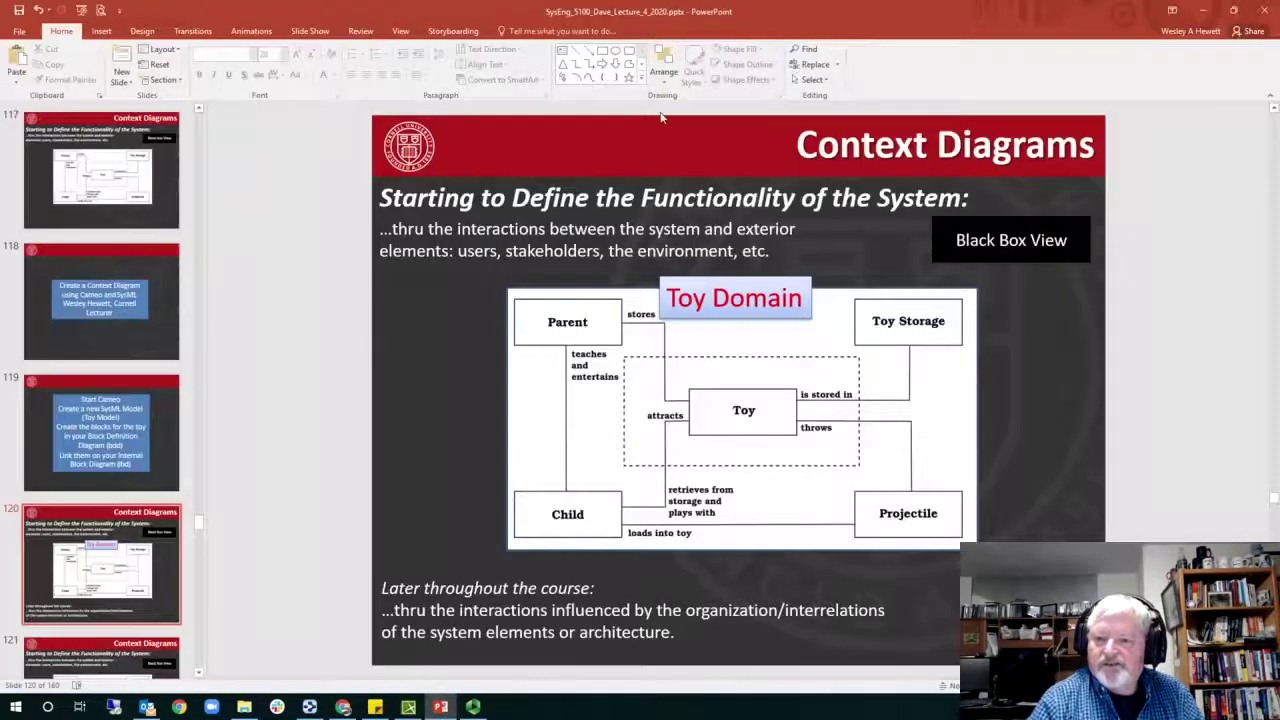
click(1203, 10)
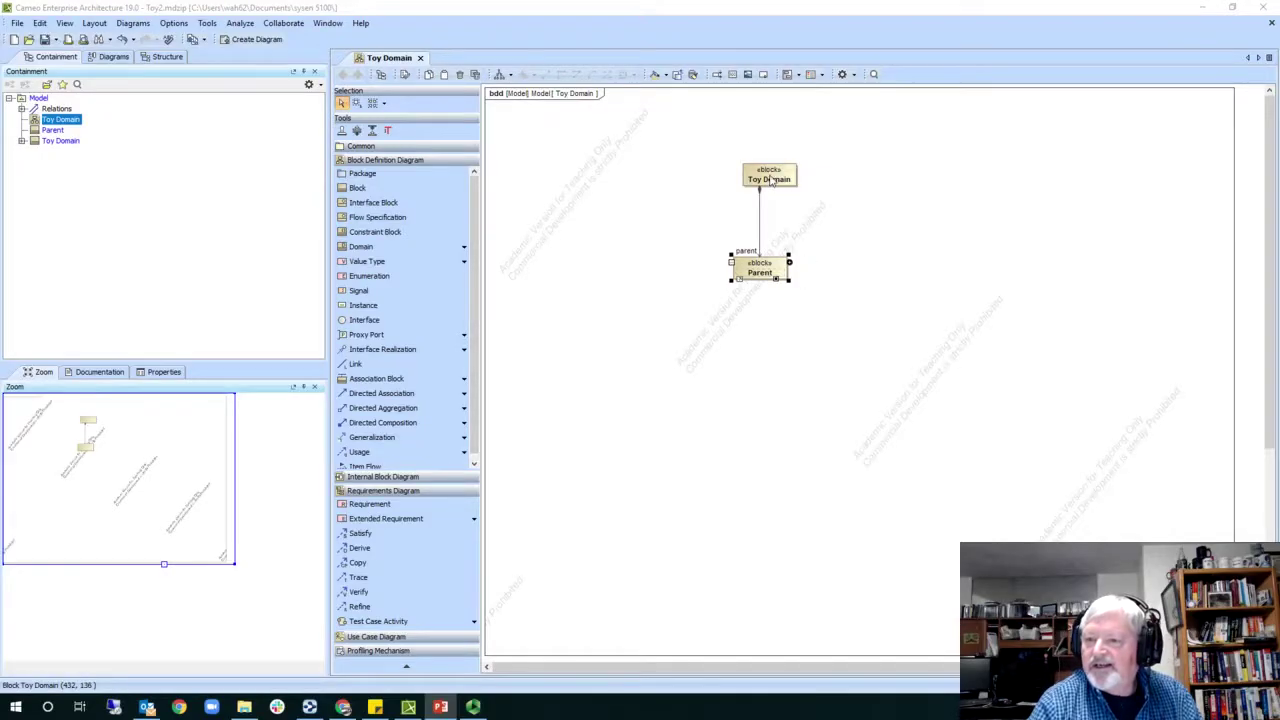
Step: Expand Toy Domain in the containment tree to show its parent : Parent part
click(770, 180)
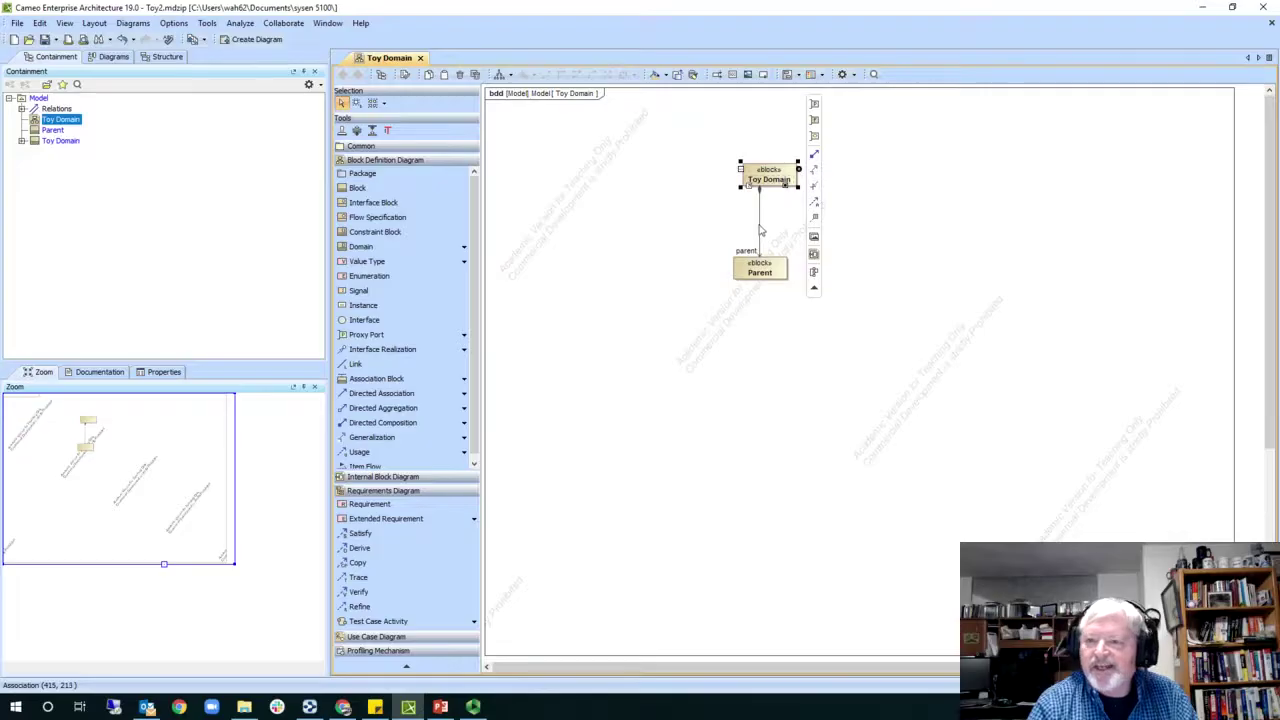
click(21, 141)
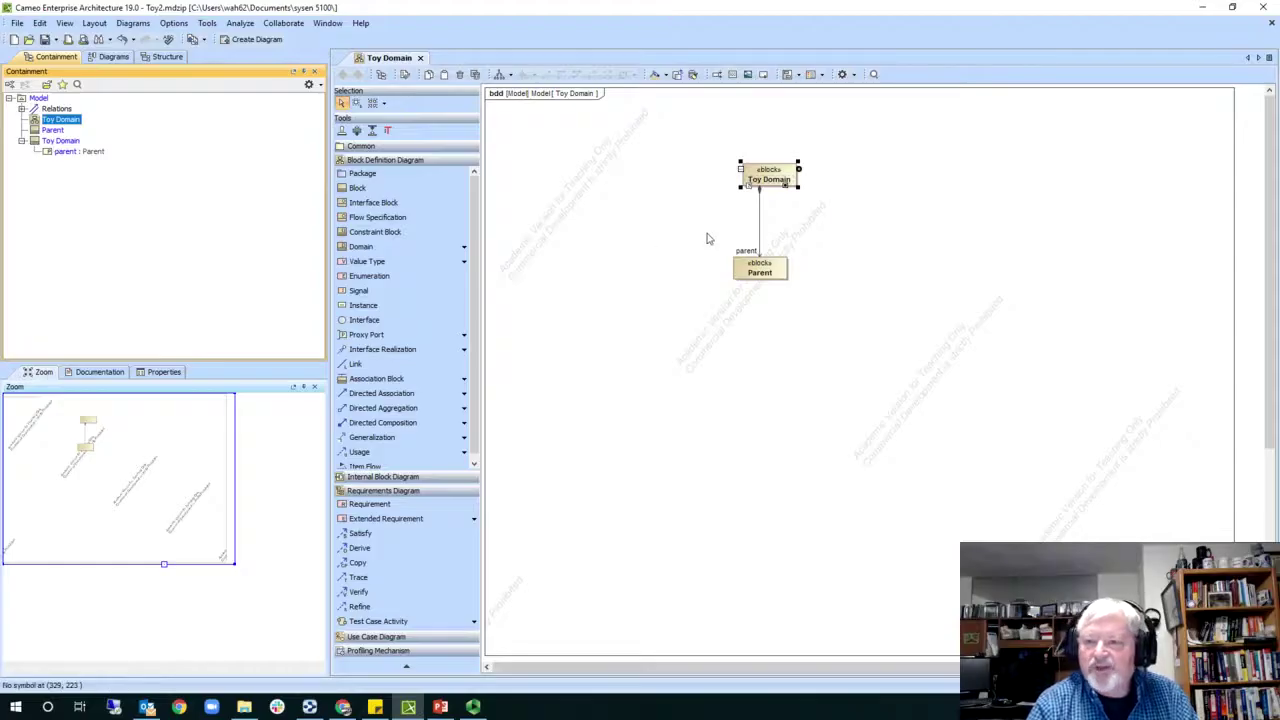
mouse_move(765, 207)
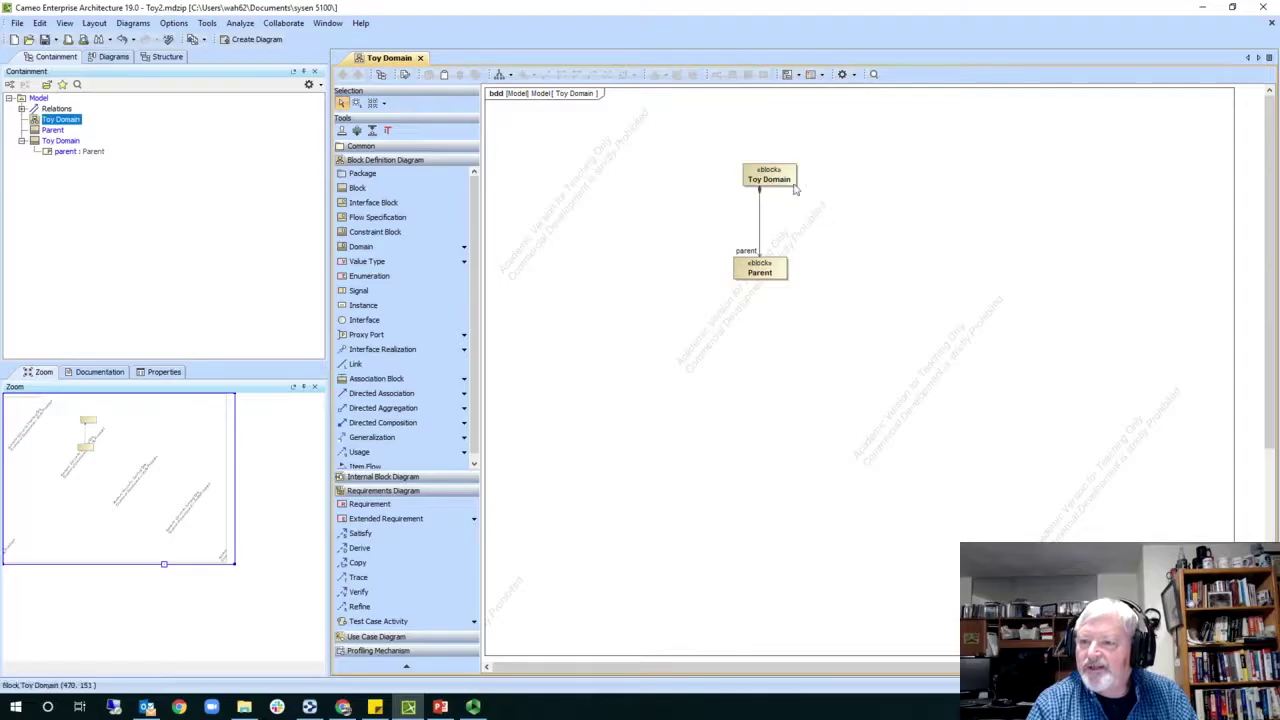
Step: Compose a Toy Storage part block under Toy Domain
click(813, 155)
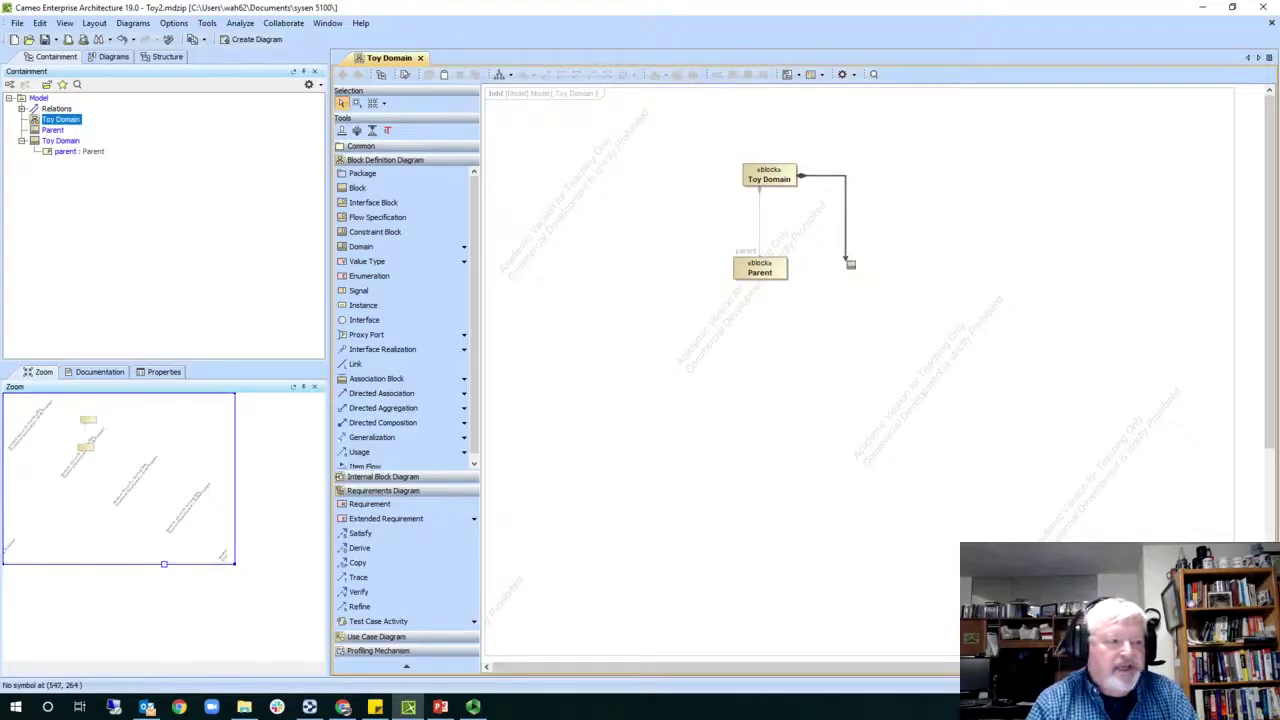
click(850, 264)
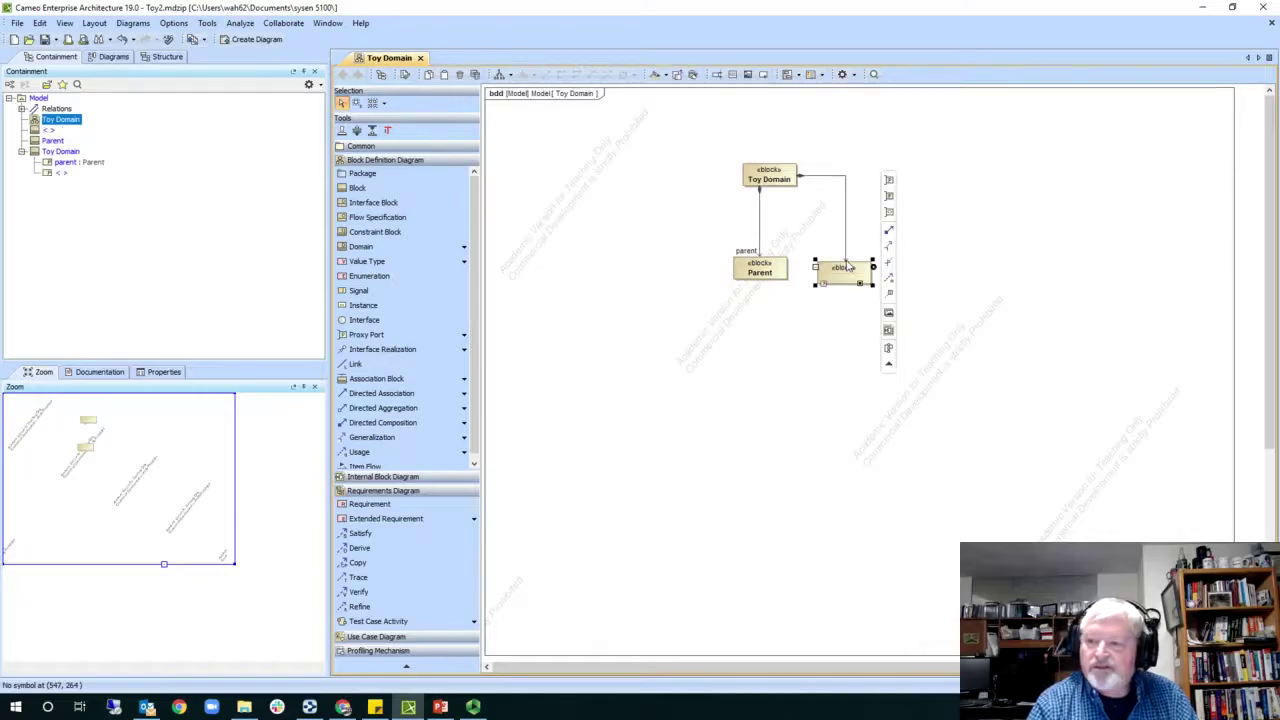
text(S)
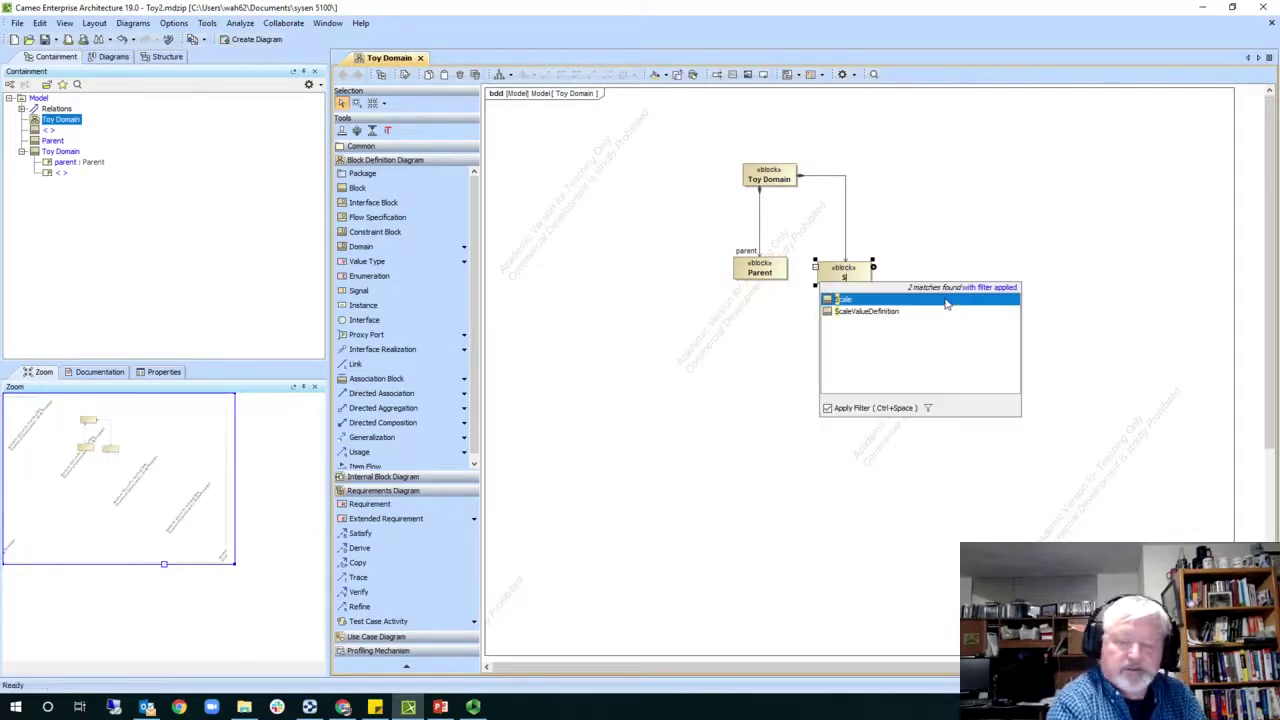
key(BackSpace)
text(Toy Stora)
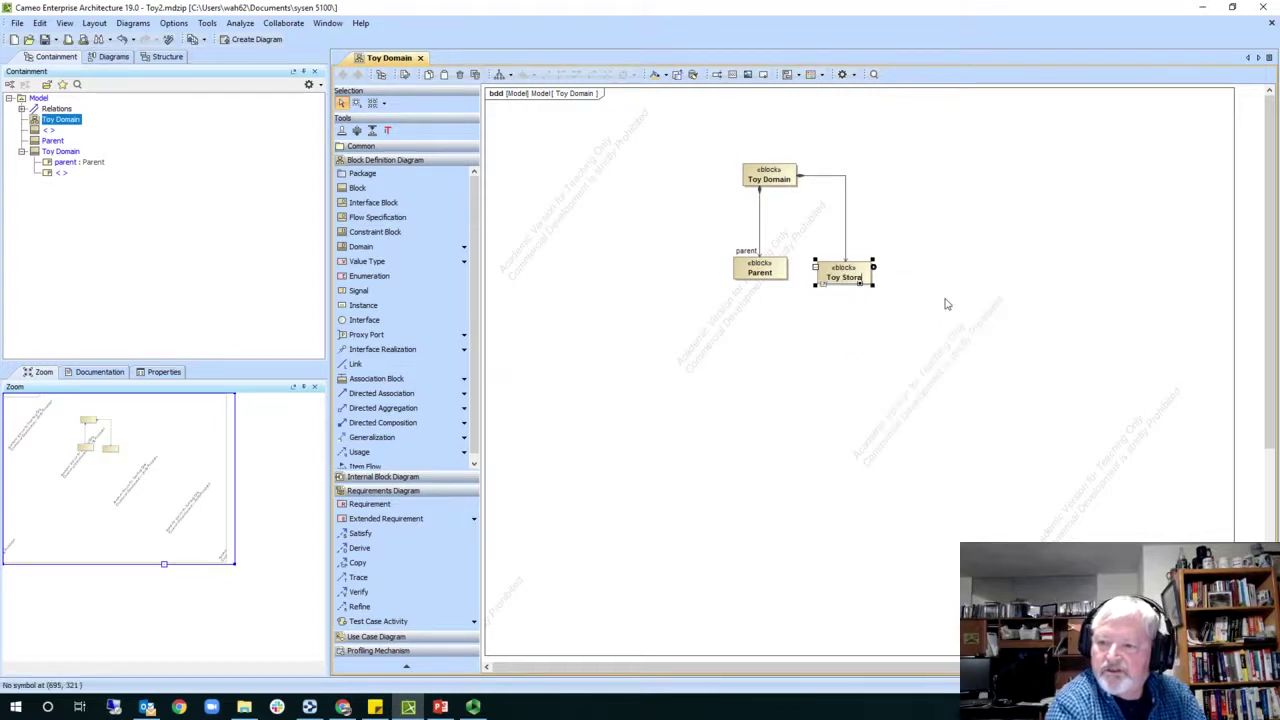
text(ge)
key(Return)
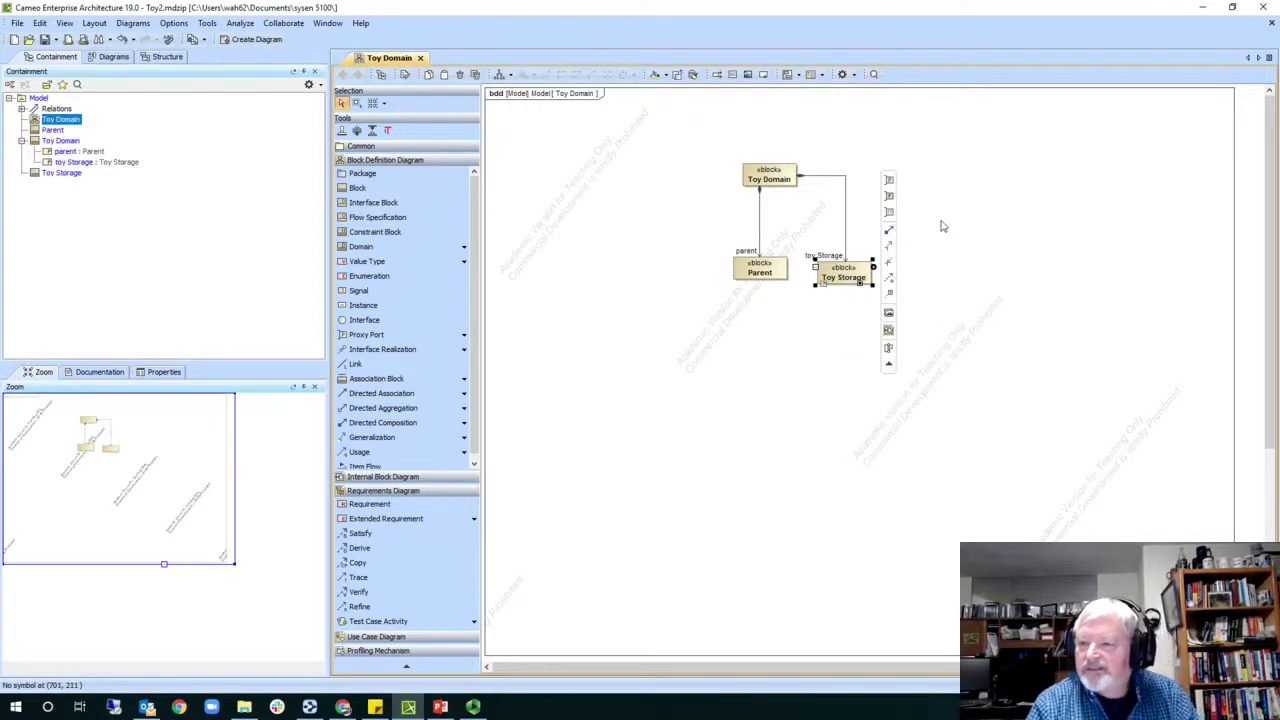
Step: Add a Child block off Toy Storage and compose a Projectile part under Toy Domain
click(888, 245)
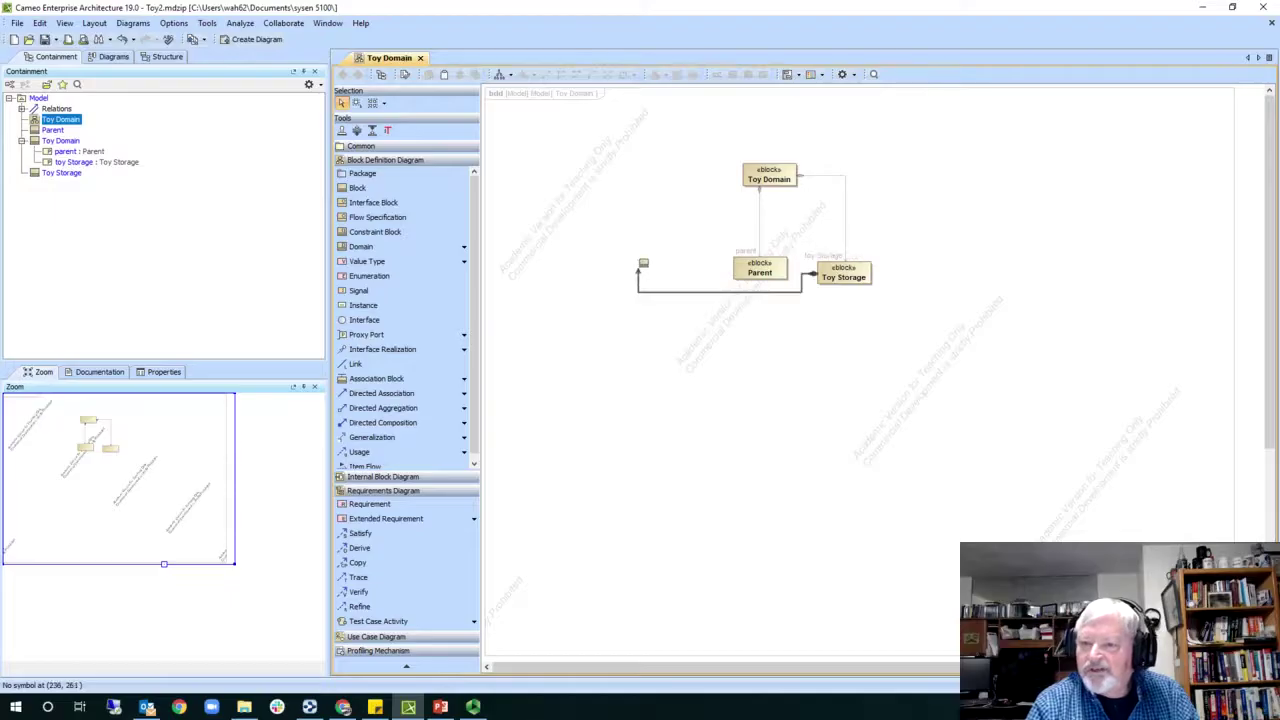
click(641, 260)
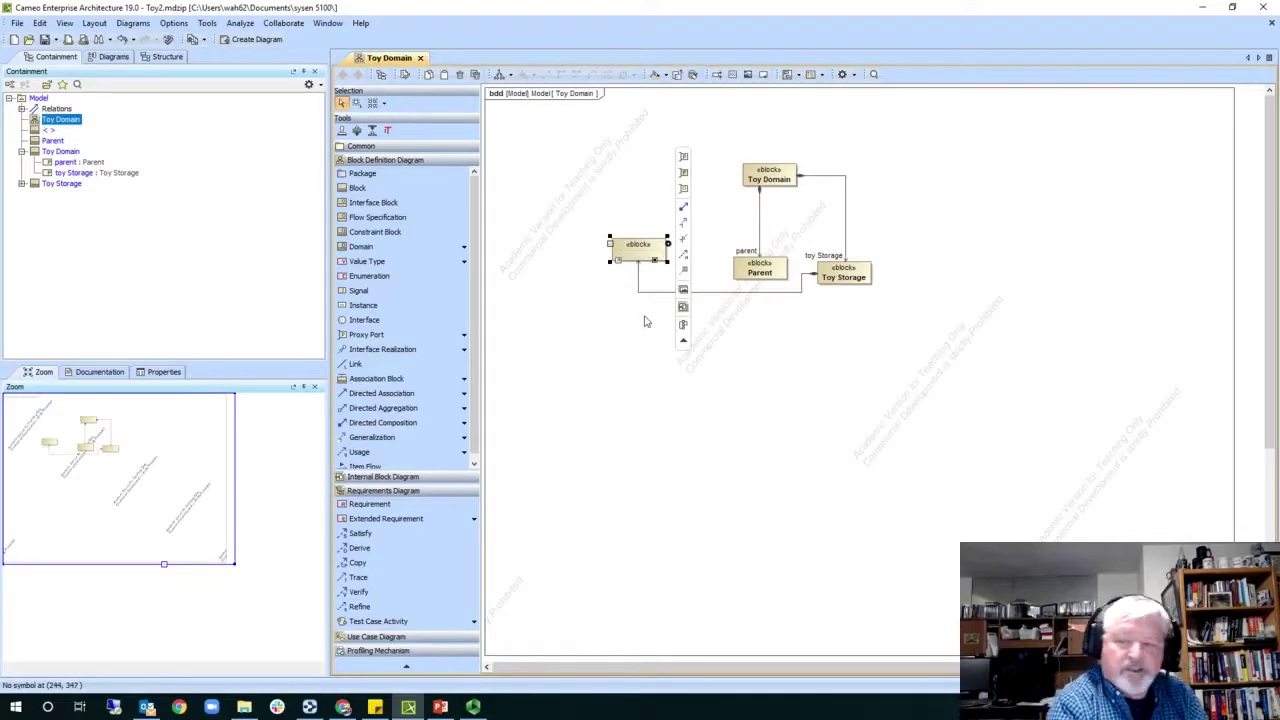
text(Child)
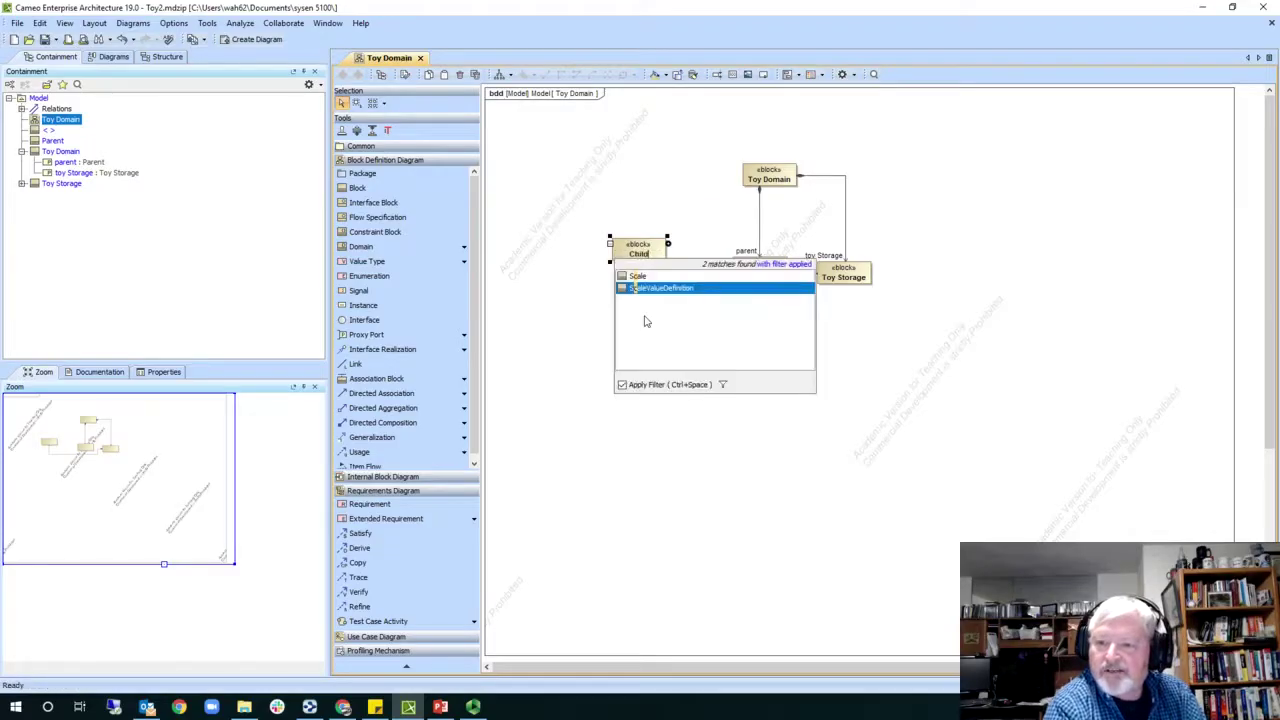
key(Return)
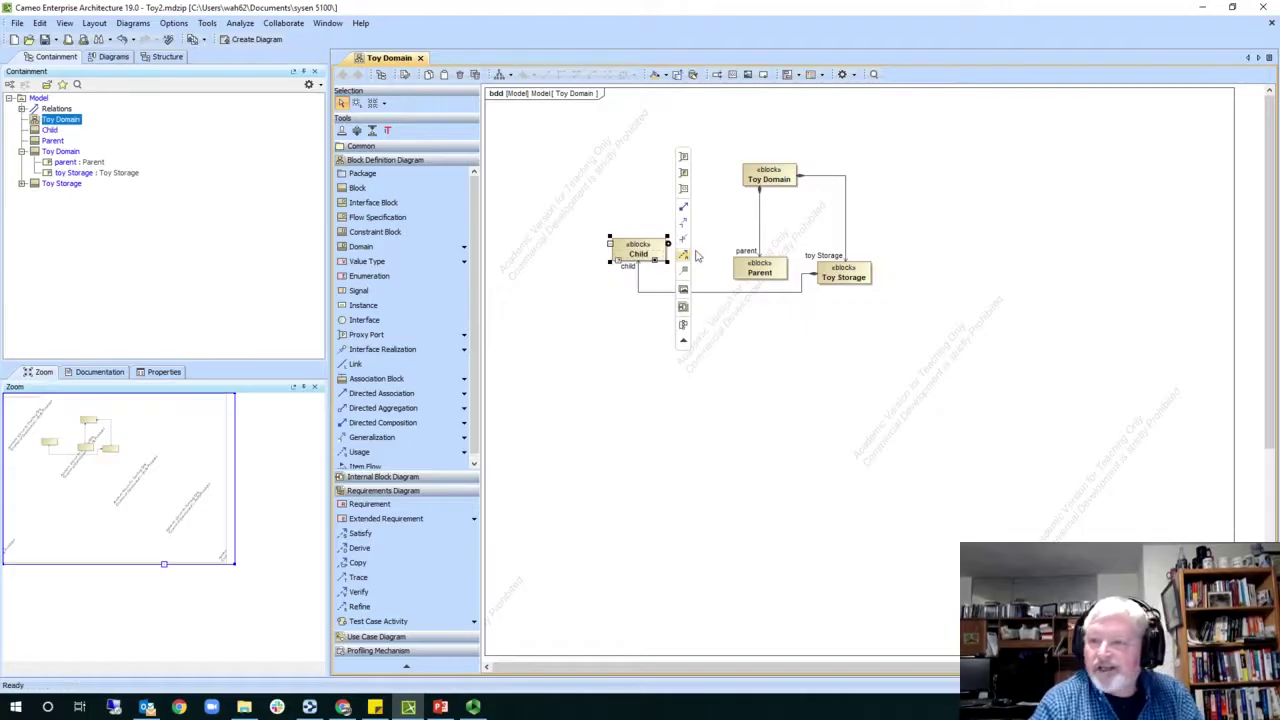
click(796, 184)
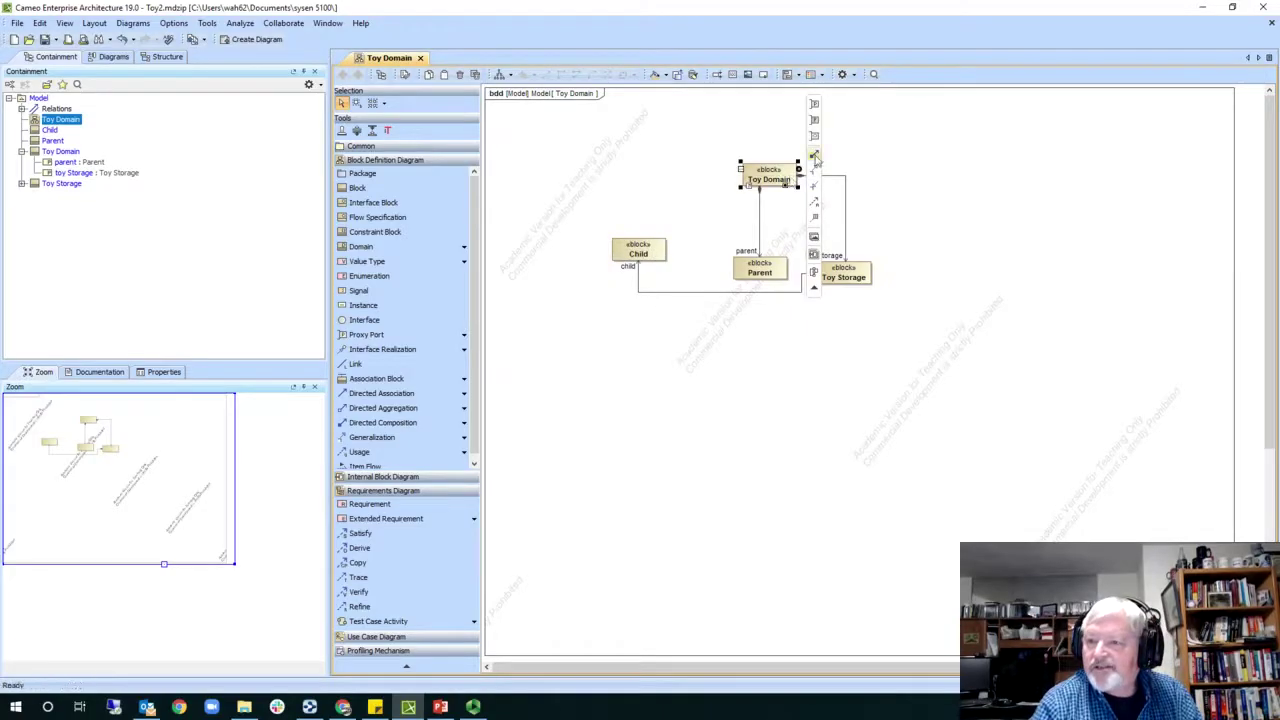
drag(813, 154, 952, 258)
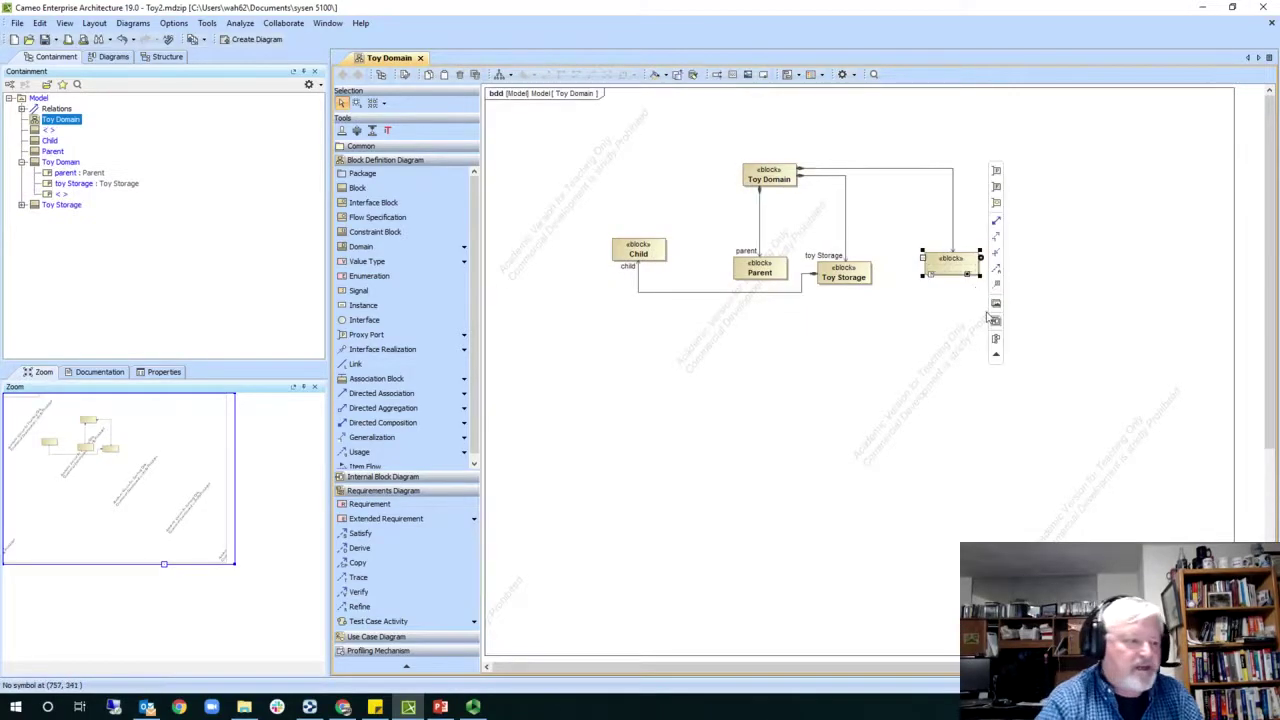
text(Proje)
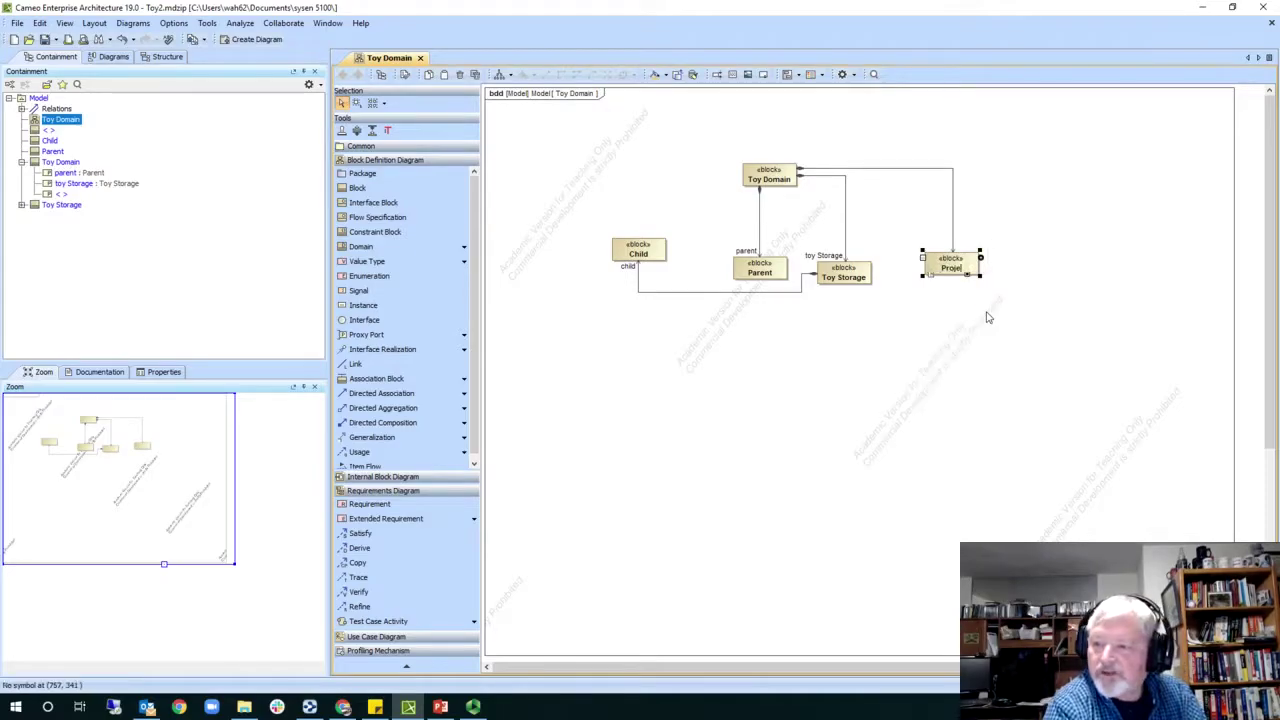
text(ctile)
key(Return)
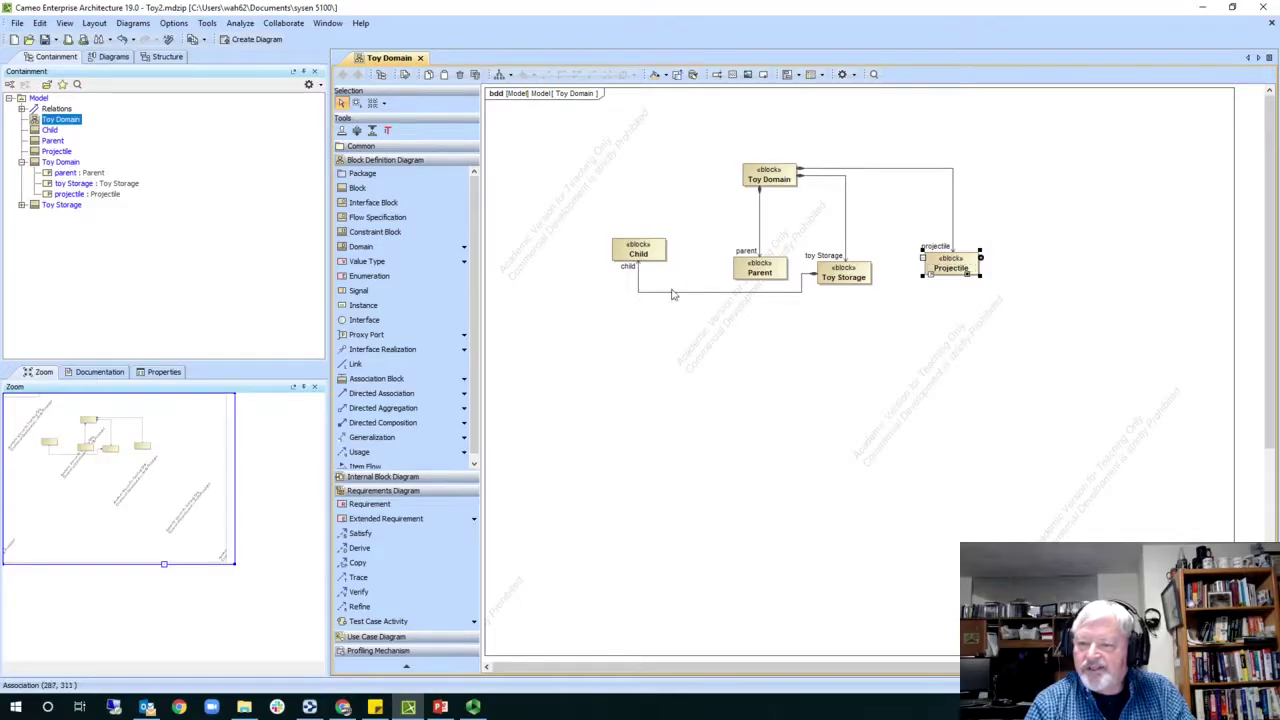
Step: Delete the misconnected Child block and recreate Child as a composed part of Toy Domain
click(650, 254)
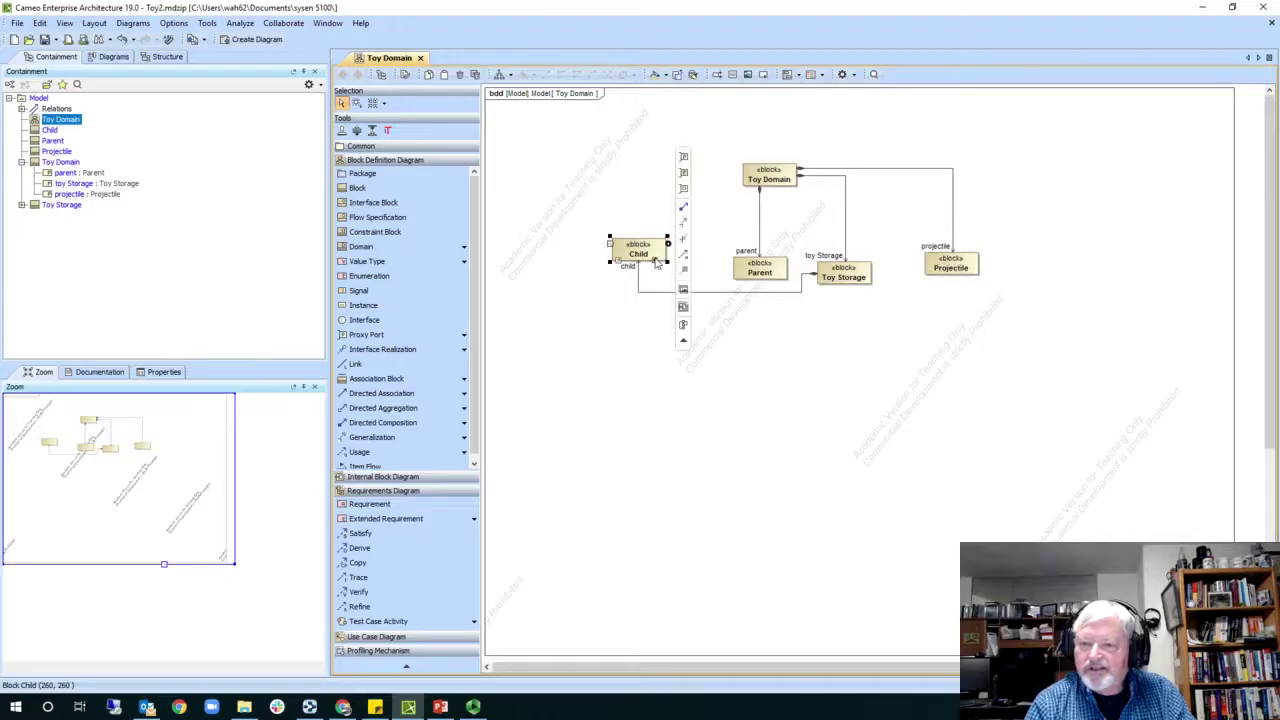
click(54, 131)
key(Delete)
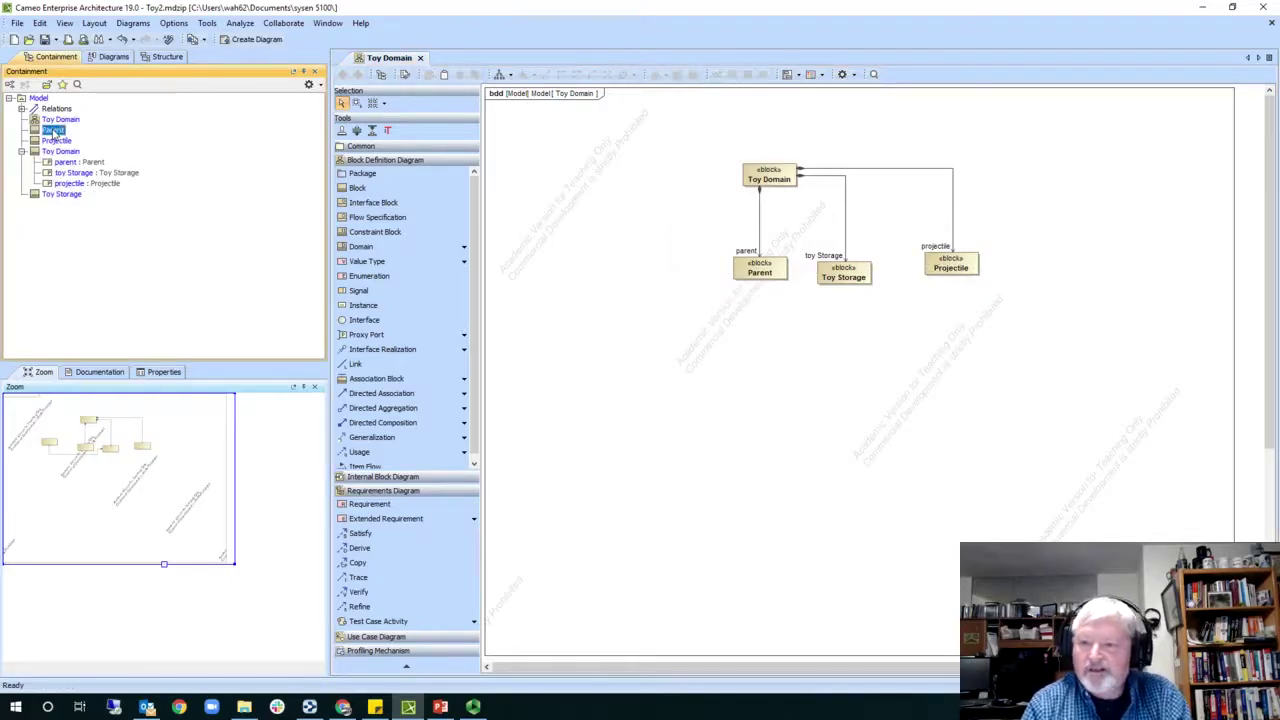
click(770, 178)
drag(814, 168, 592, 276)
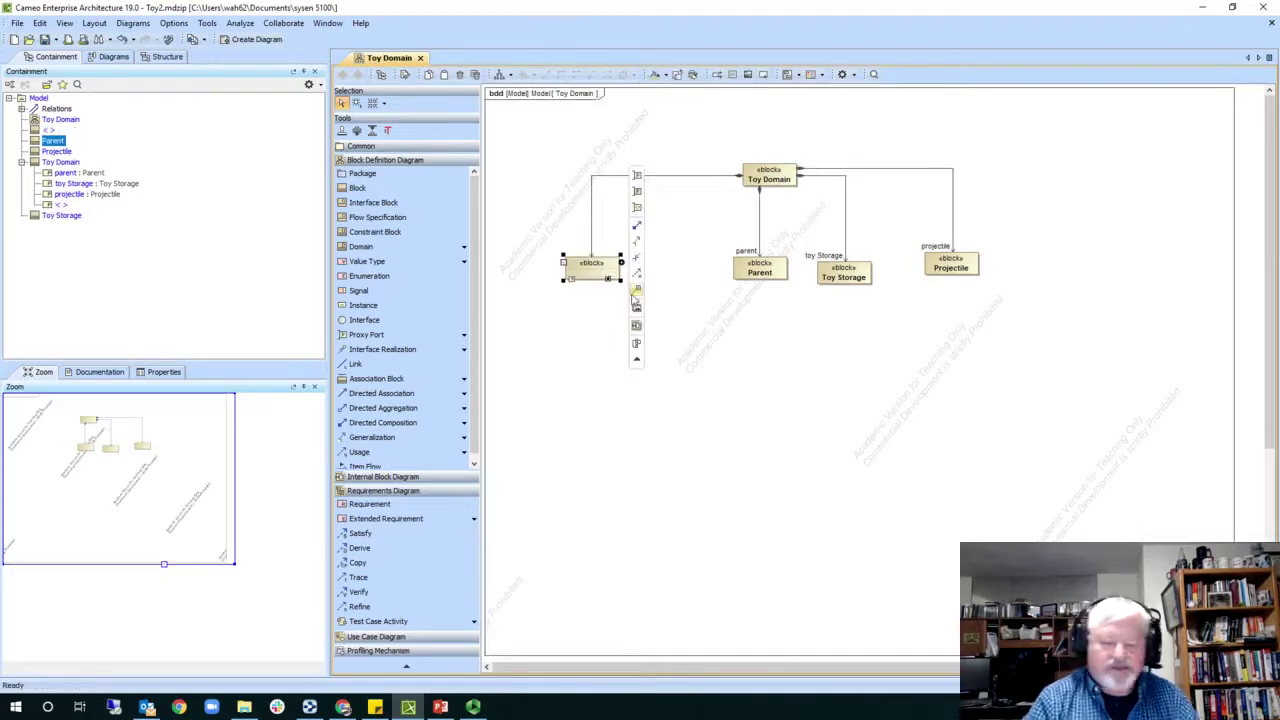
text(Child)
key(Return)
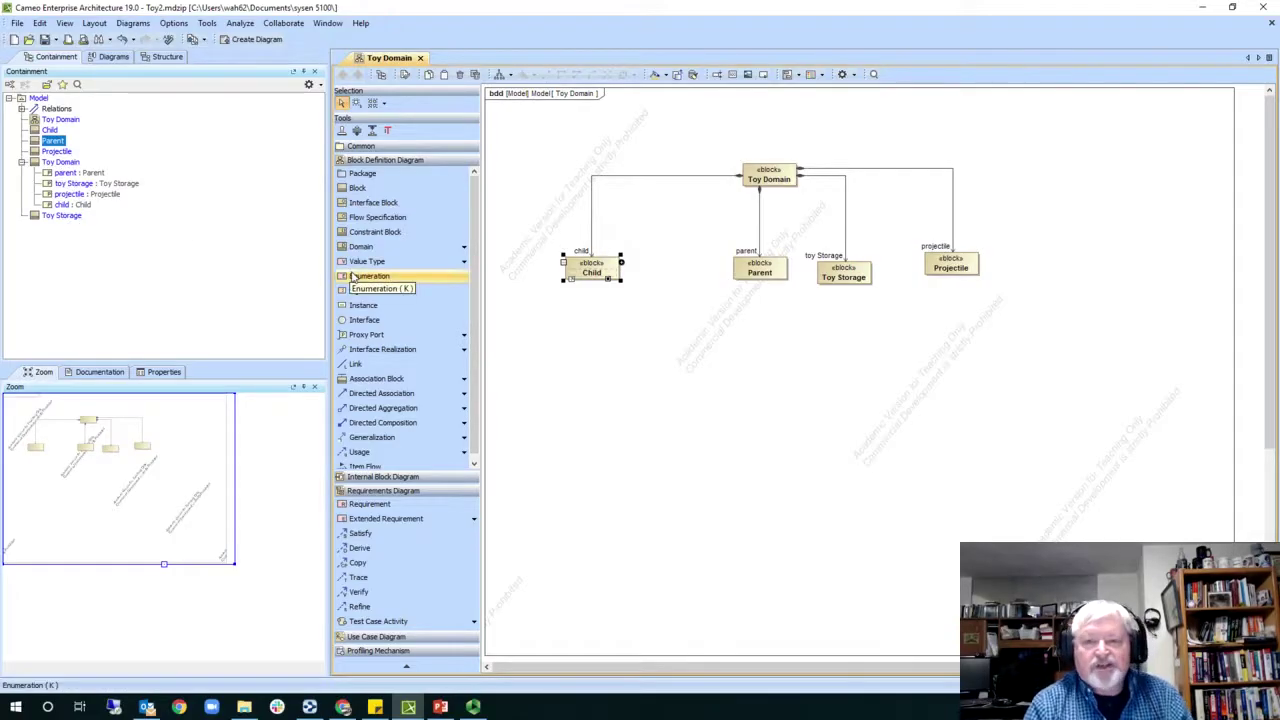
click(787, 143)
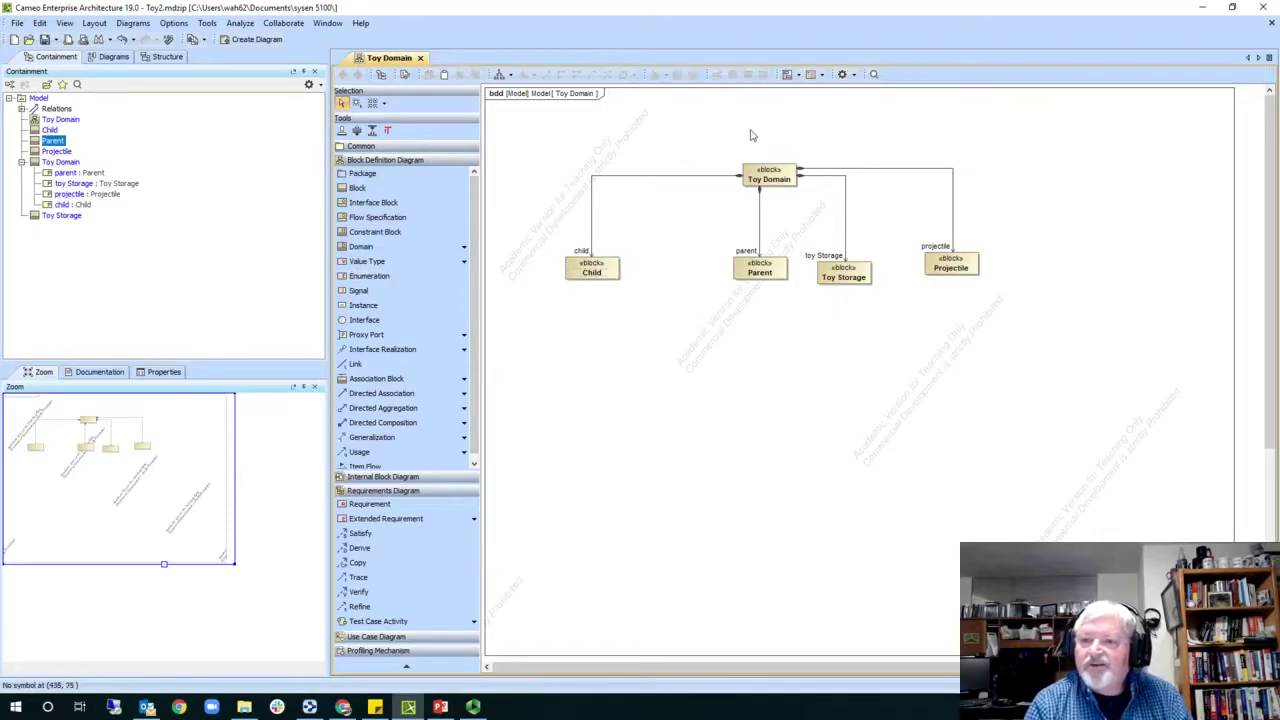
Step: Apply Quick Diagram Layout and zoom in on the four-part tree
click(499, 76)
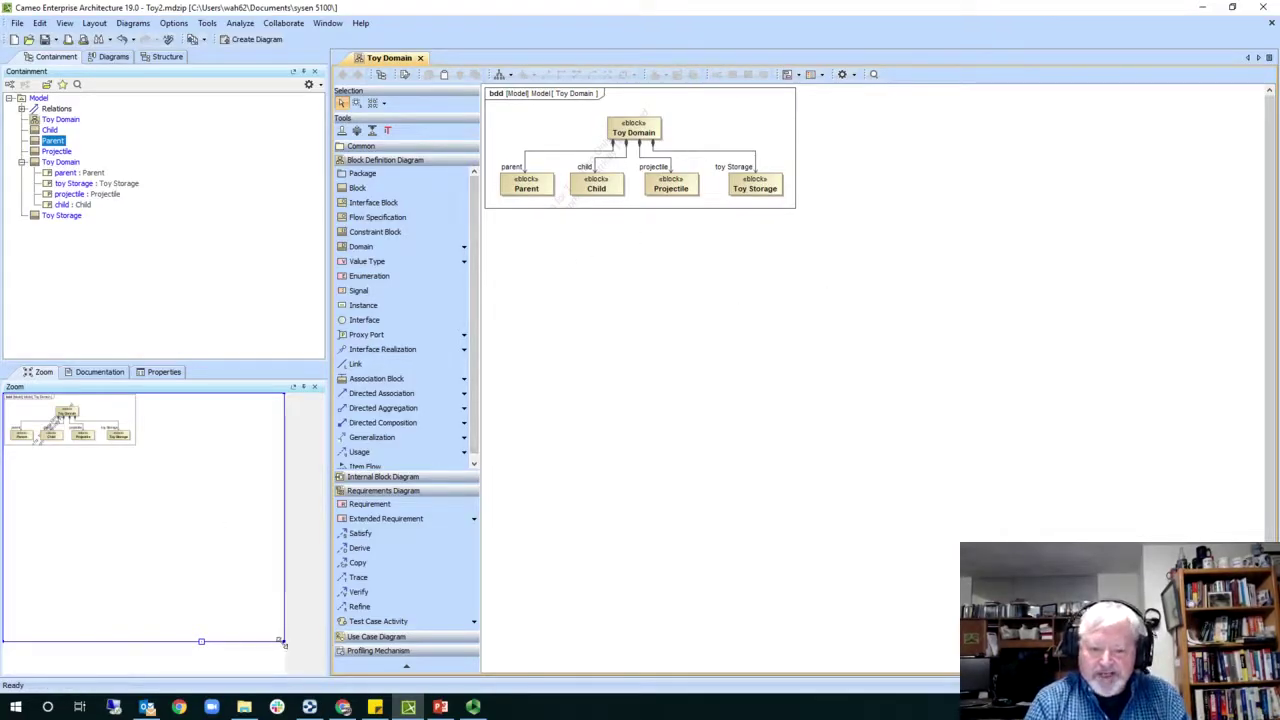
drag(283, 641, 210, 437)
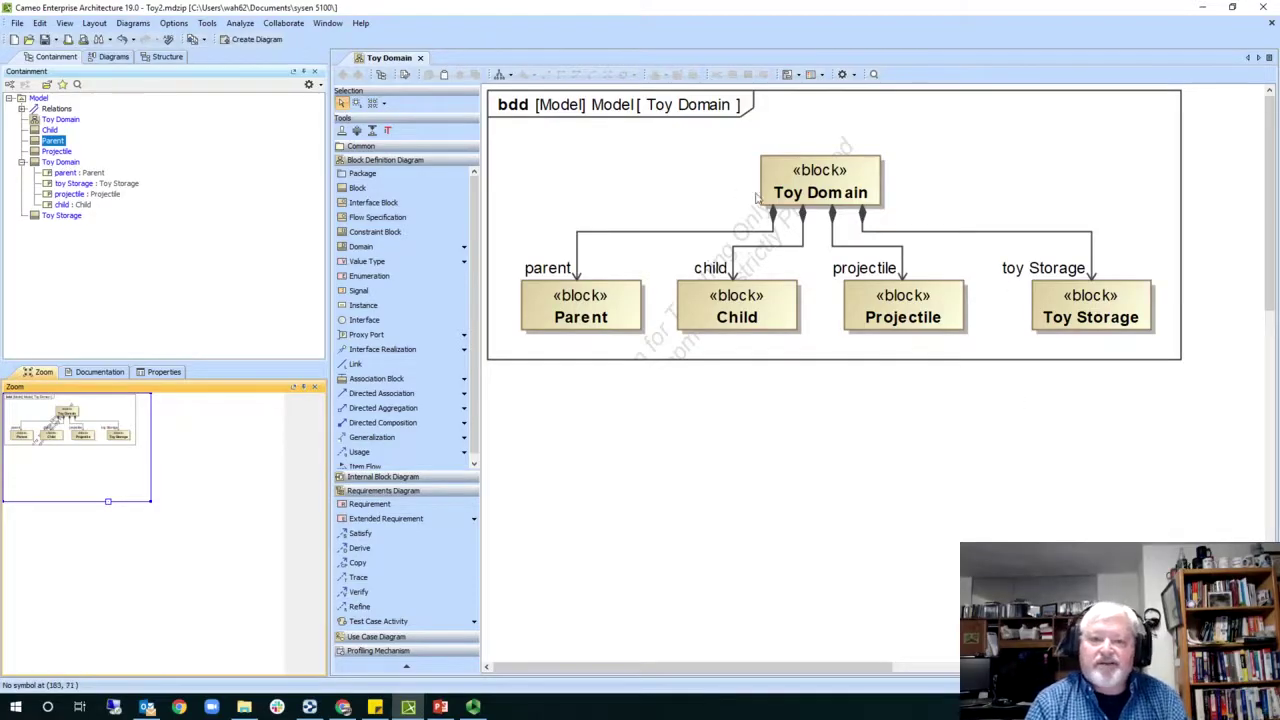
Step: Enlarge the diagram frame downward and compose a Toy part block below Toy Domain
click(868, 368)
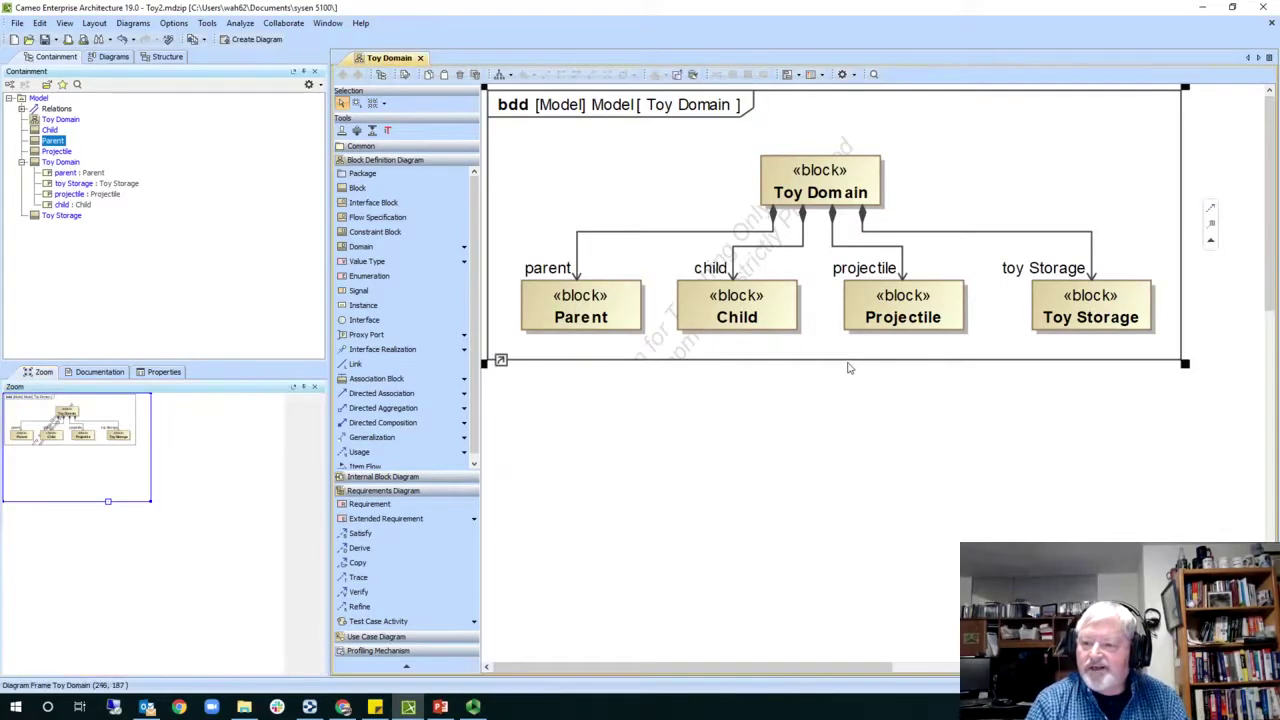
drag(1184, 362, 1208, 467)
click(835, 182)
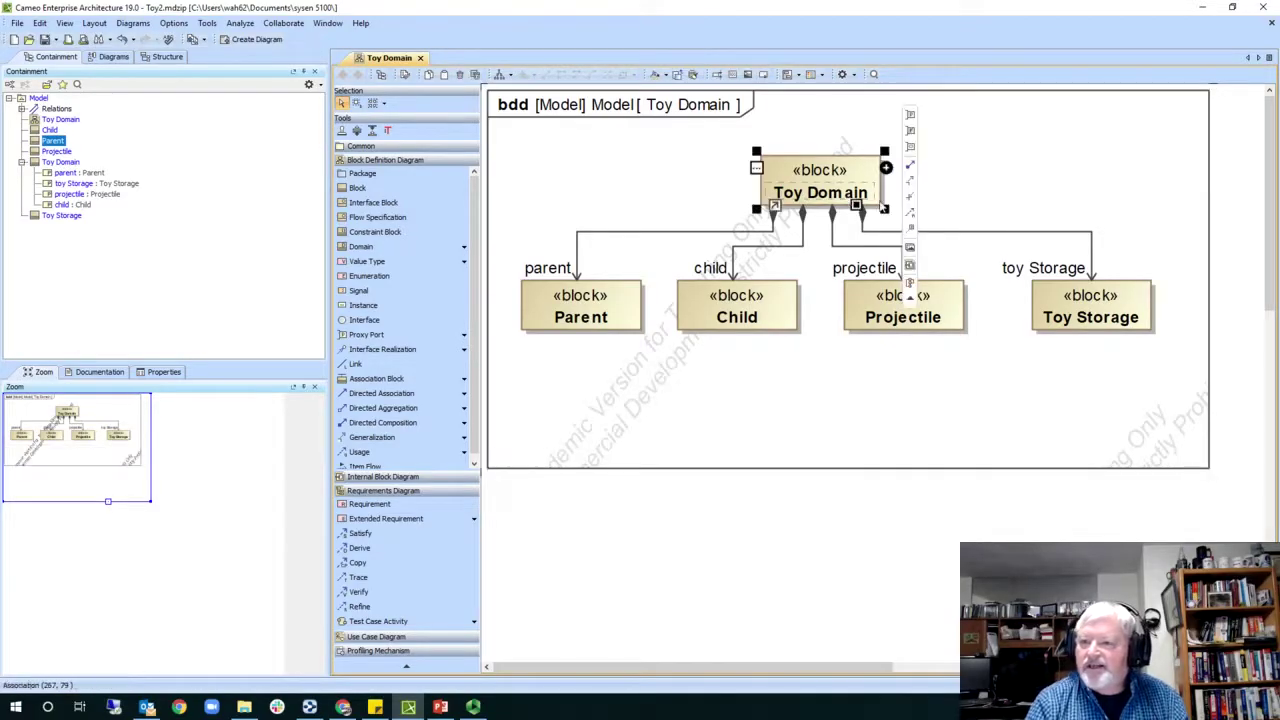
drag(910, 166, 840, 384)
text(Toy)
key(Return)
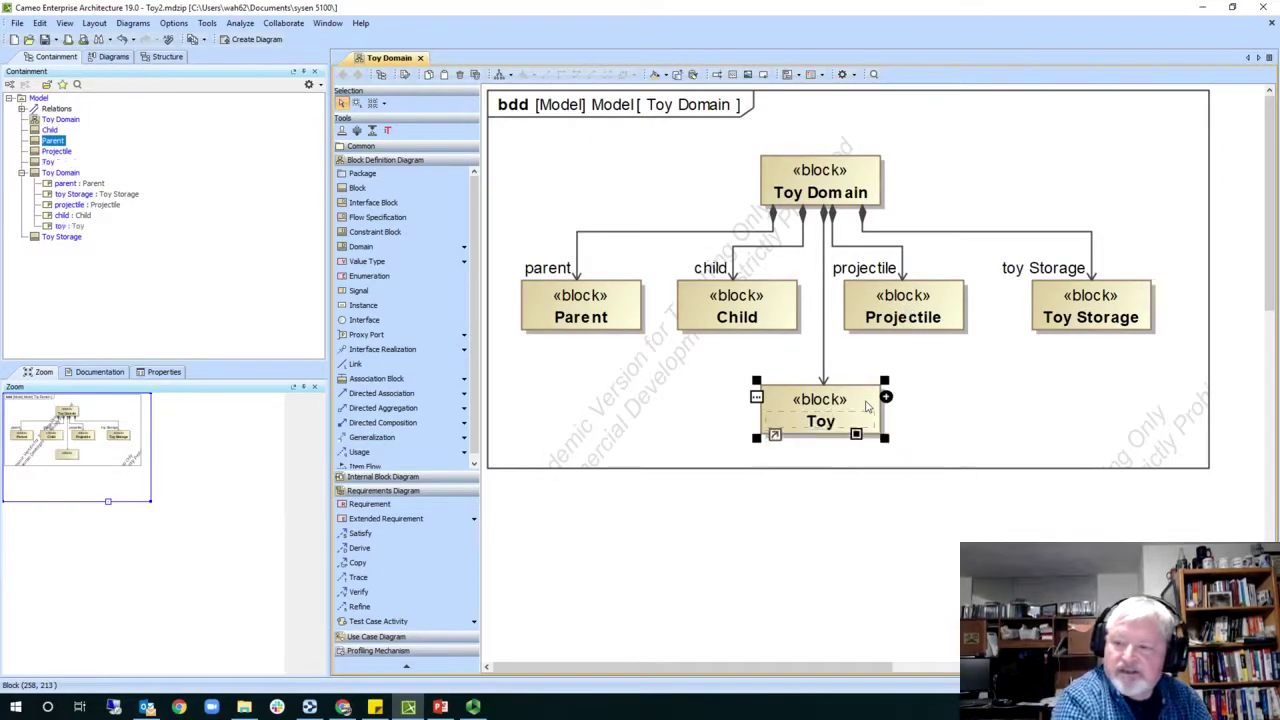
click(963, 424)
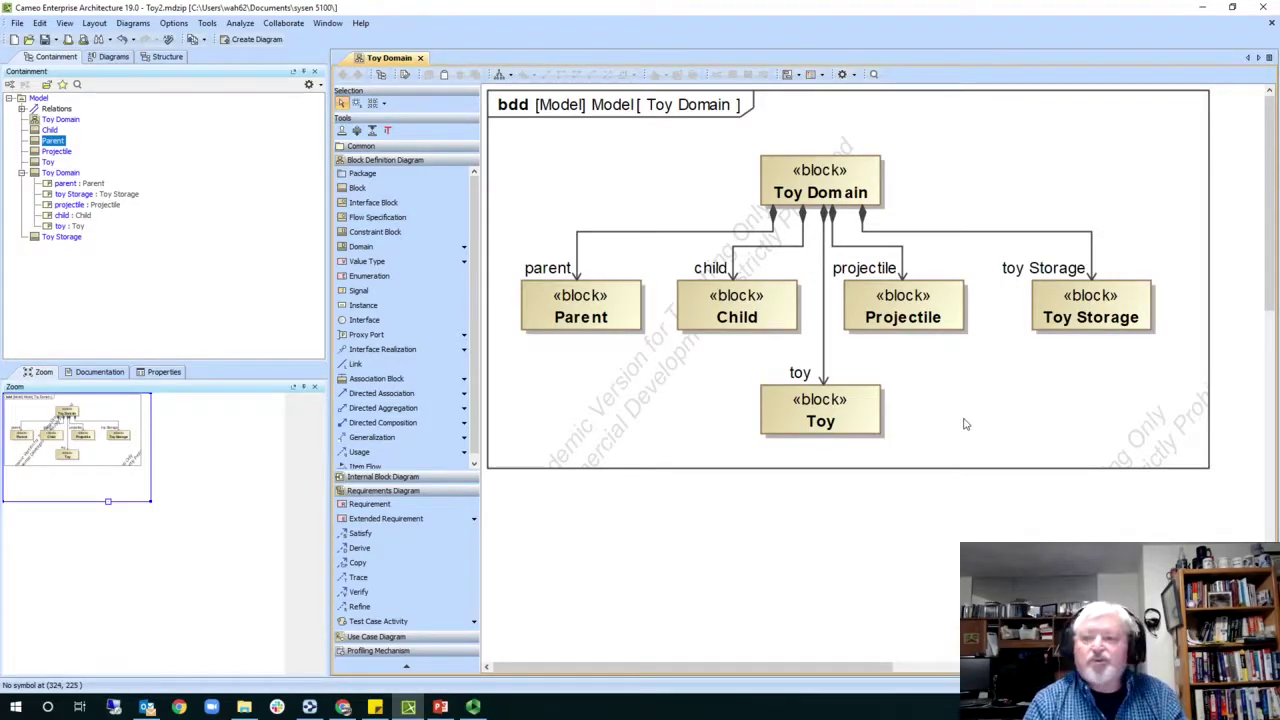
click(878, 186)
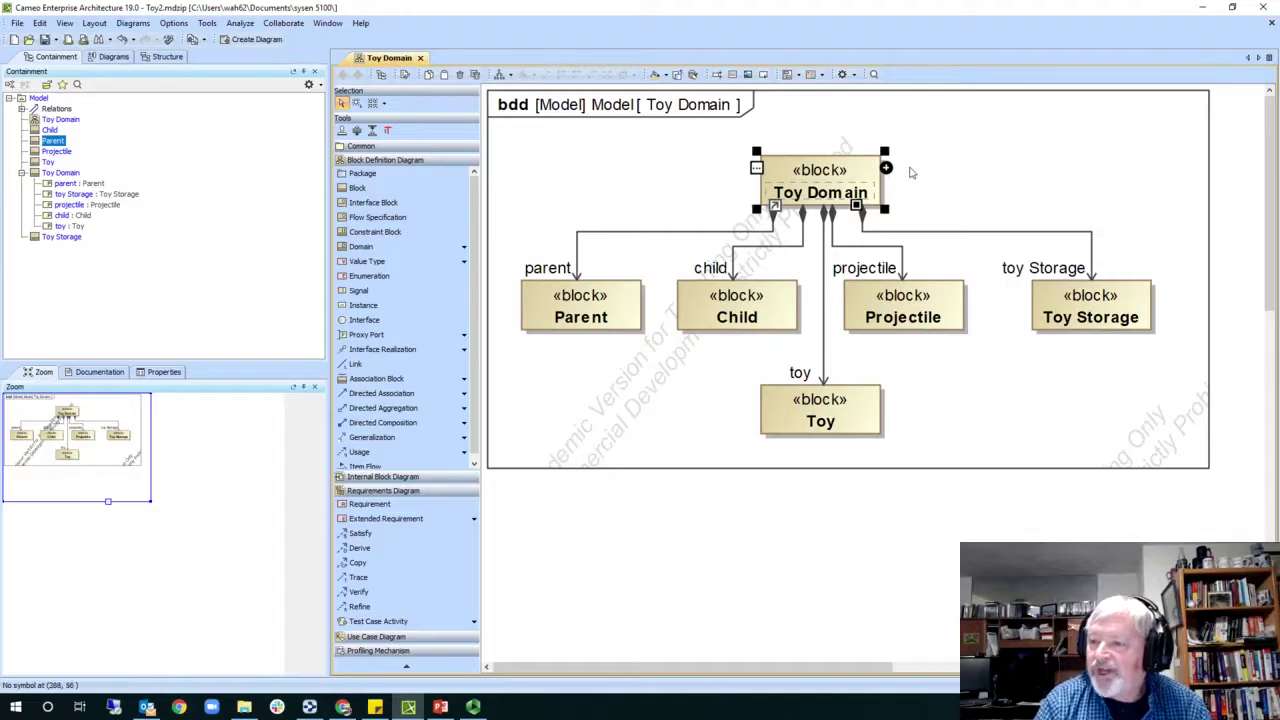
Step: Create a Toy Domain internal block diagram showing all five parts: child, parent, projectile, toy, toy Storage
mouse_move(890, 186)
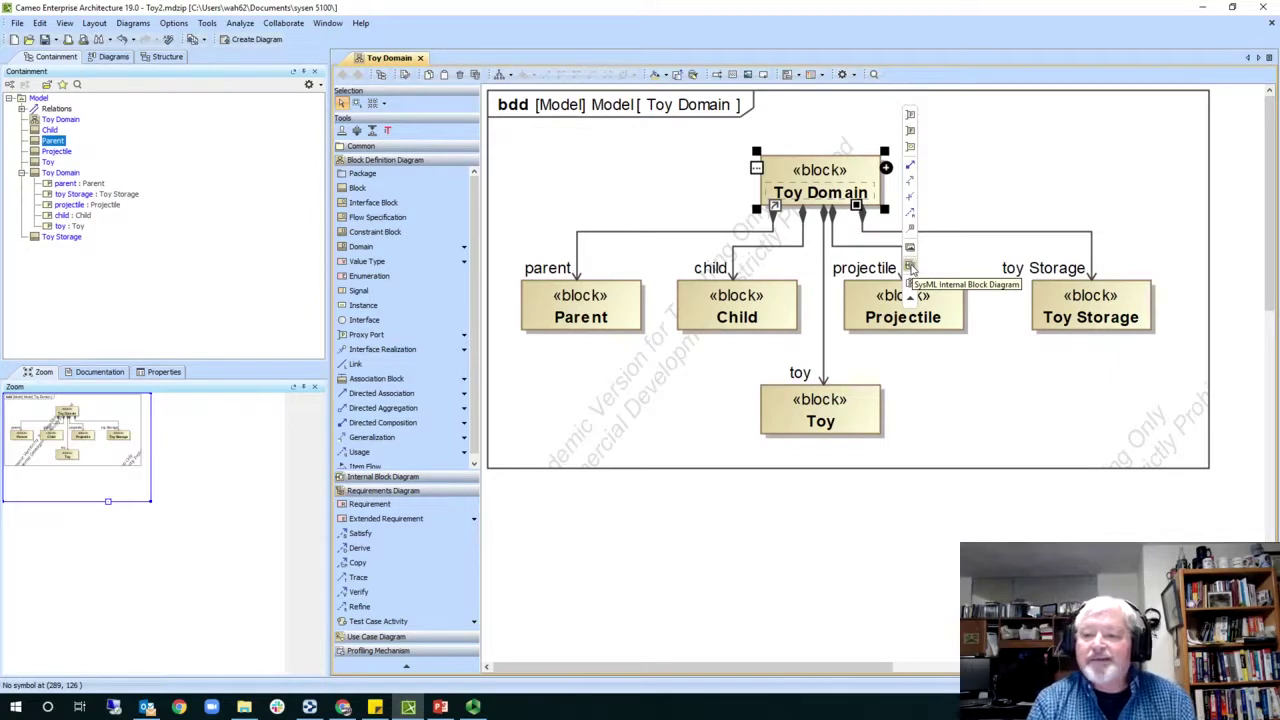
click(910, 266)
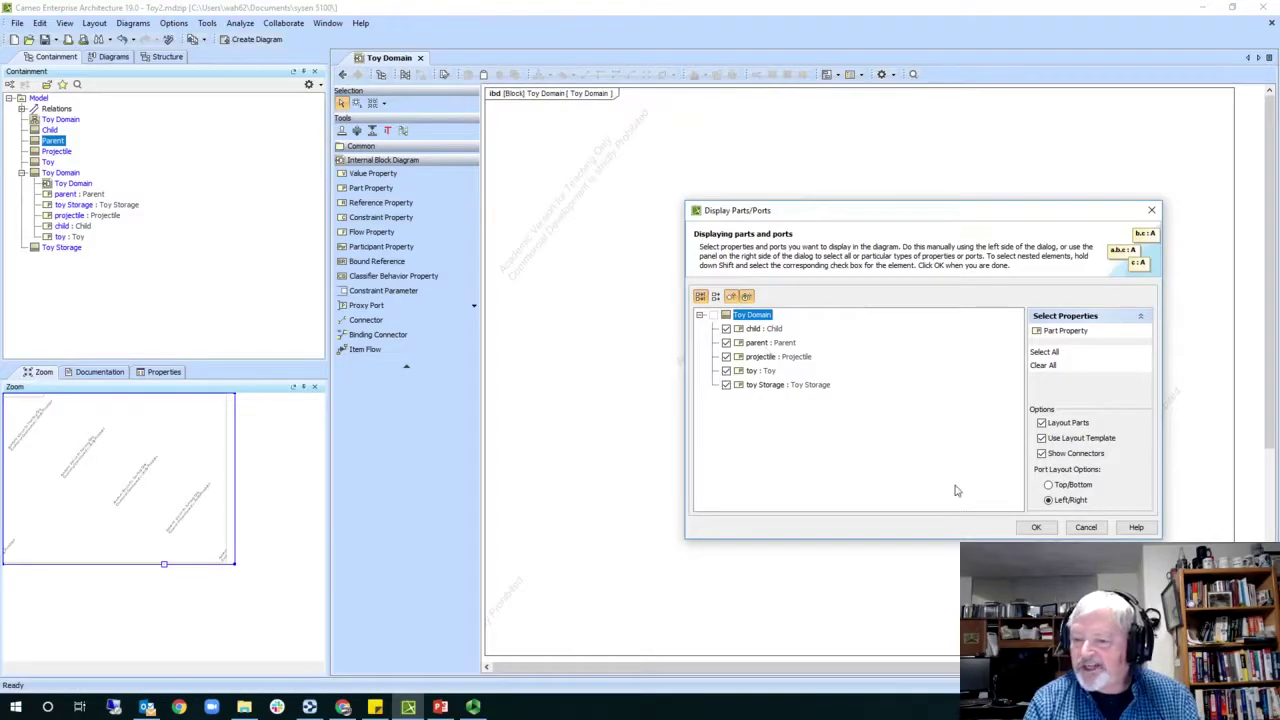
click(1037, 528)
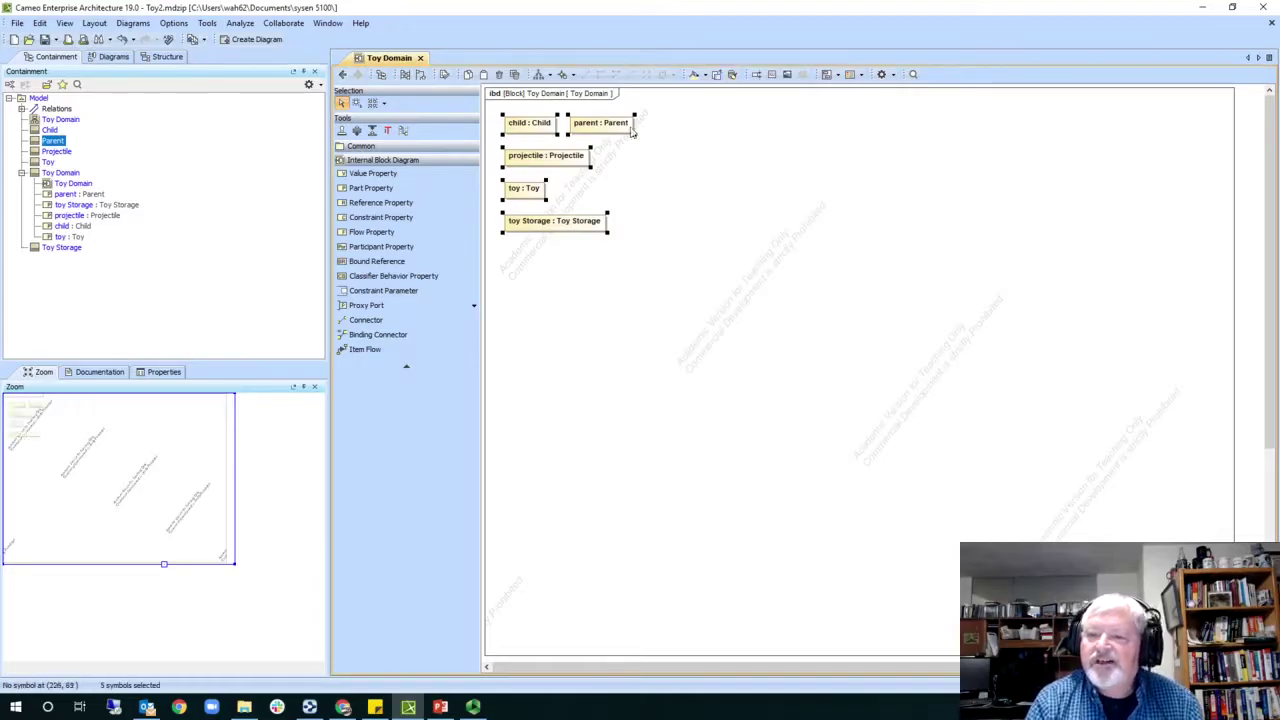
Step: Move the five selected parts together slightly down and right, then deselect them
drag(625, 129, 680, 155)
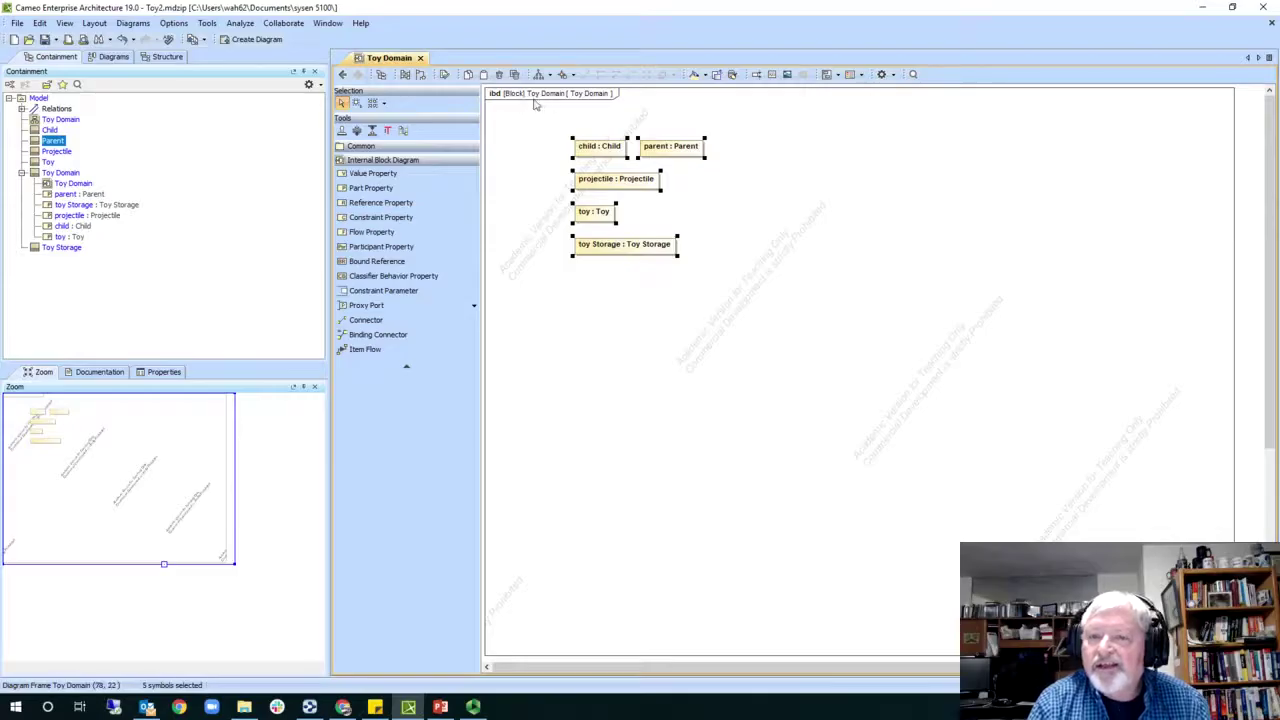
click(592, 96)
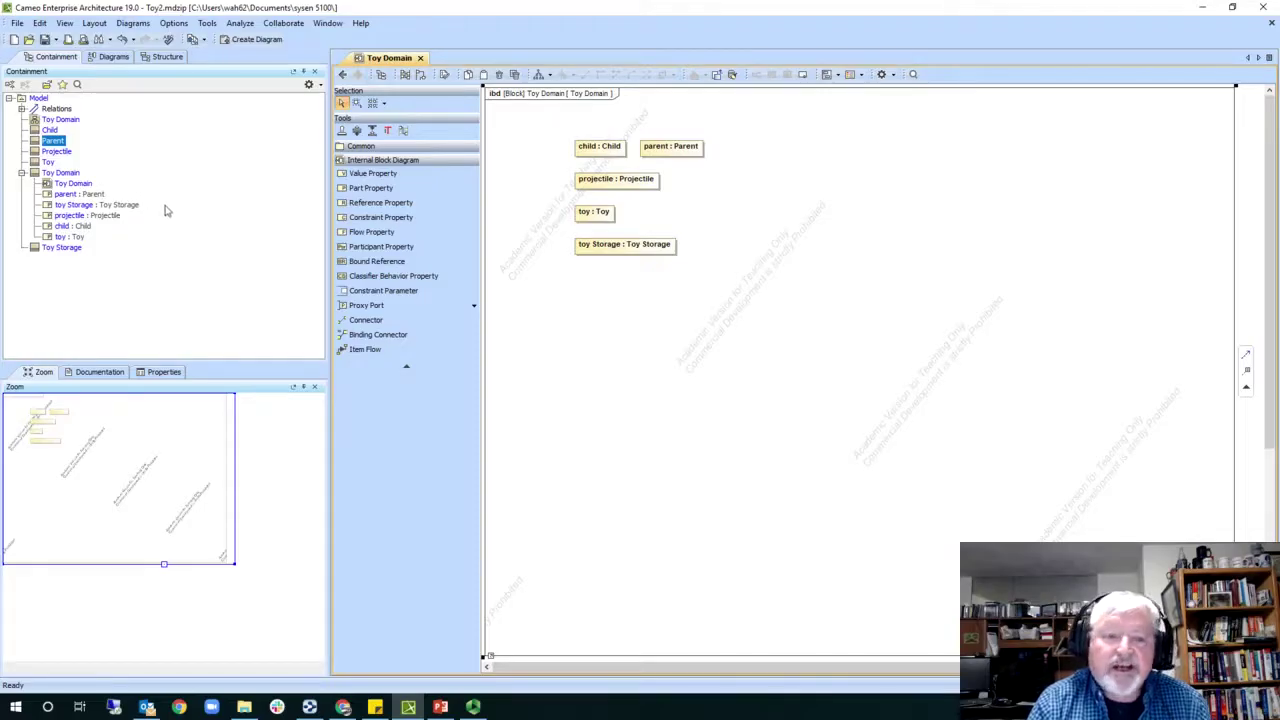
Step: Locate the parent : Parent part in the Containment Tree
click(73, 185)
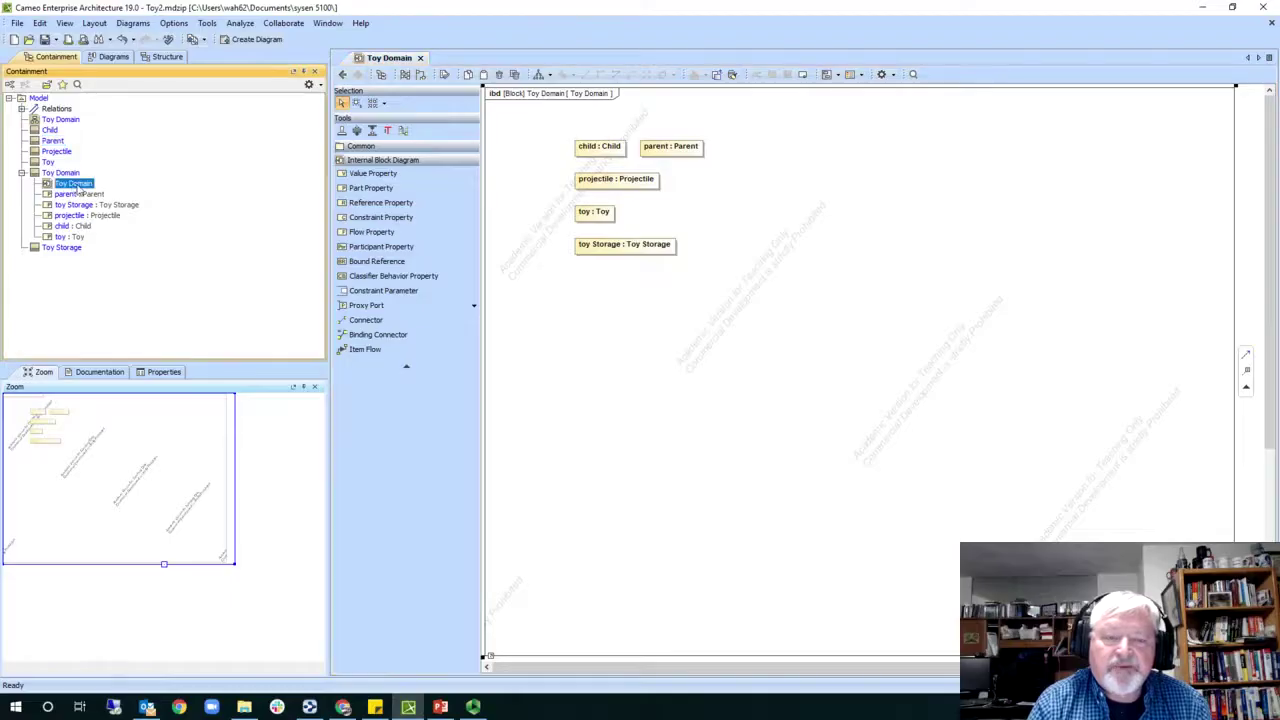
right_click(799, 179)
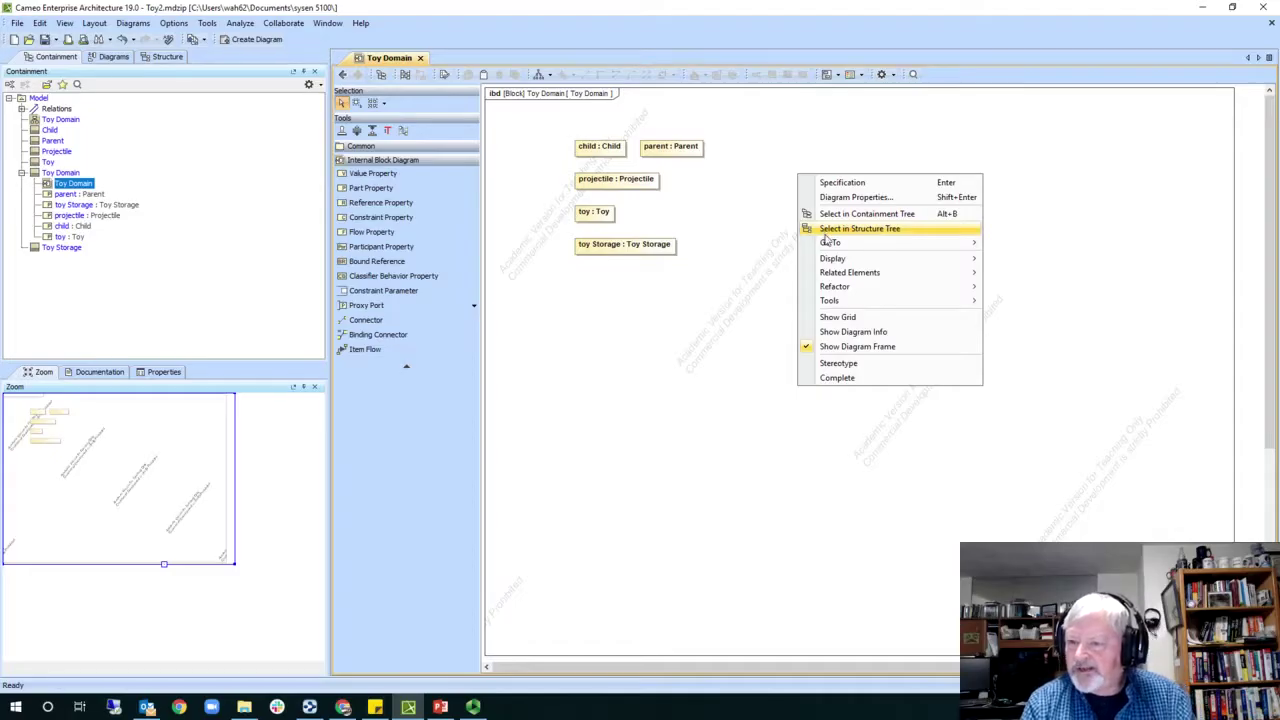
click(782, 222)
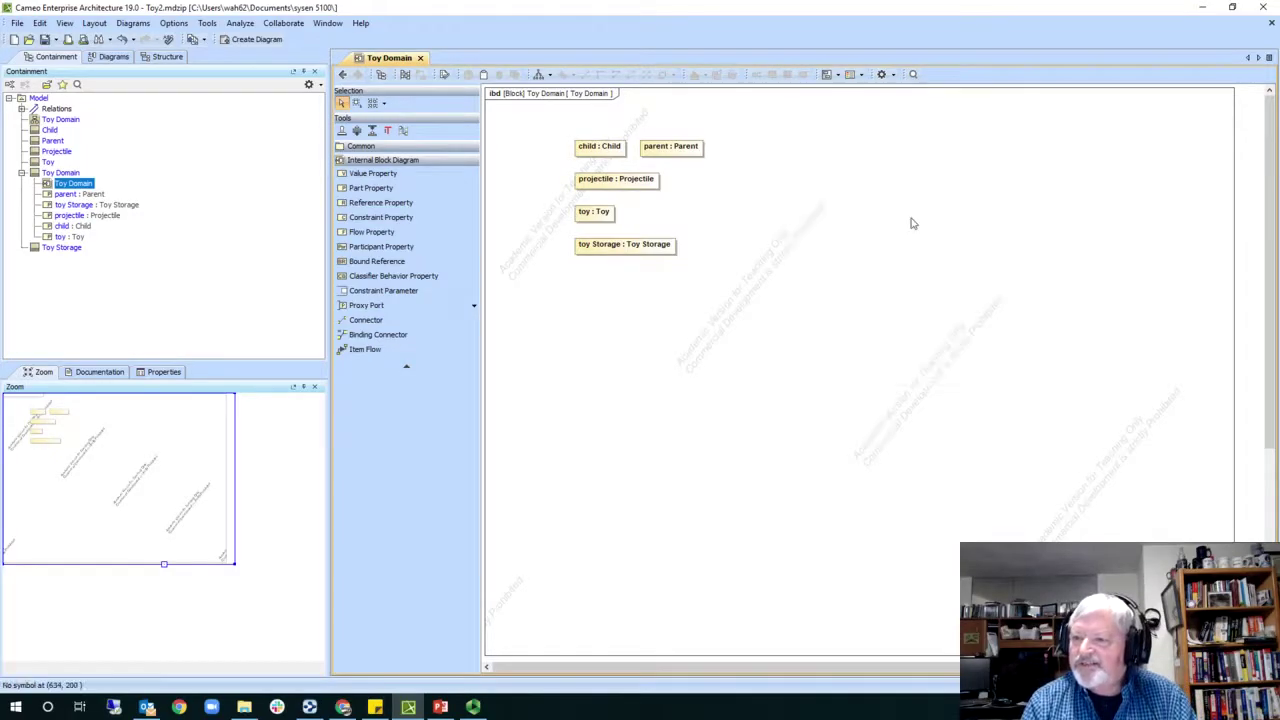
click(689, 155)
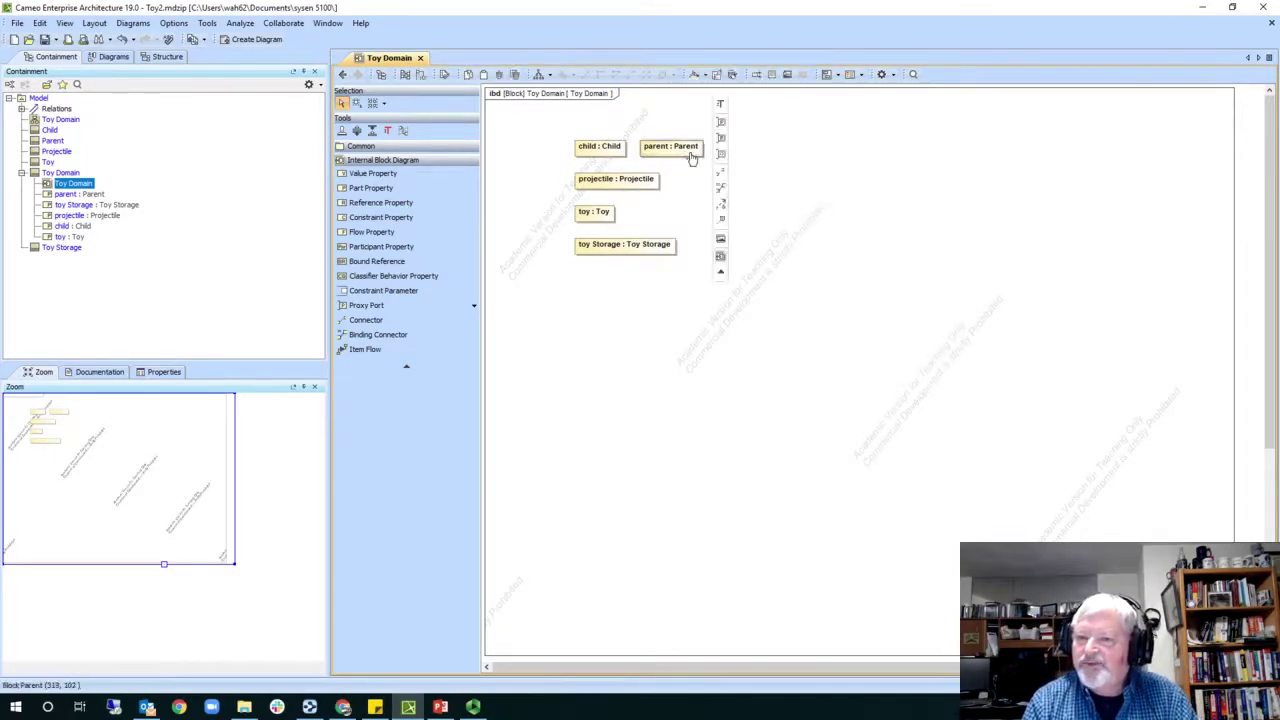
right_click(692, 156)
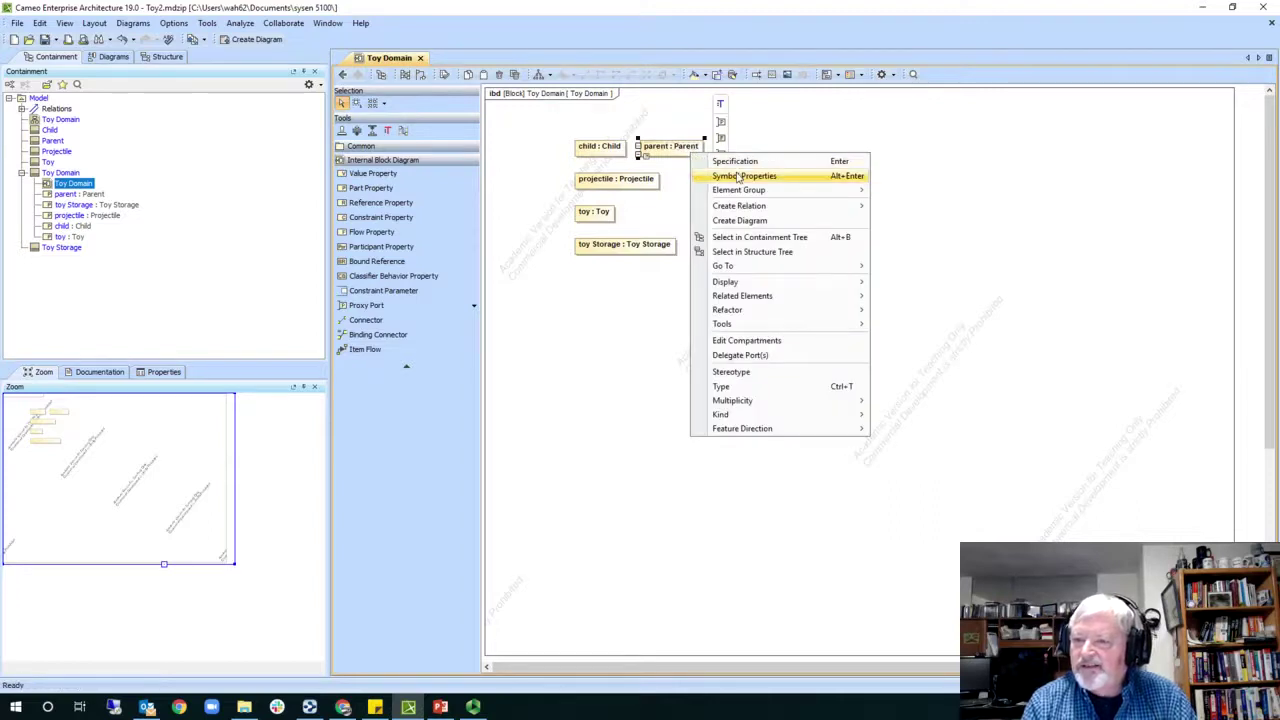
click(765, 238)
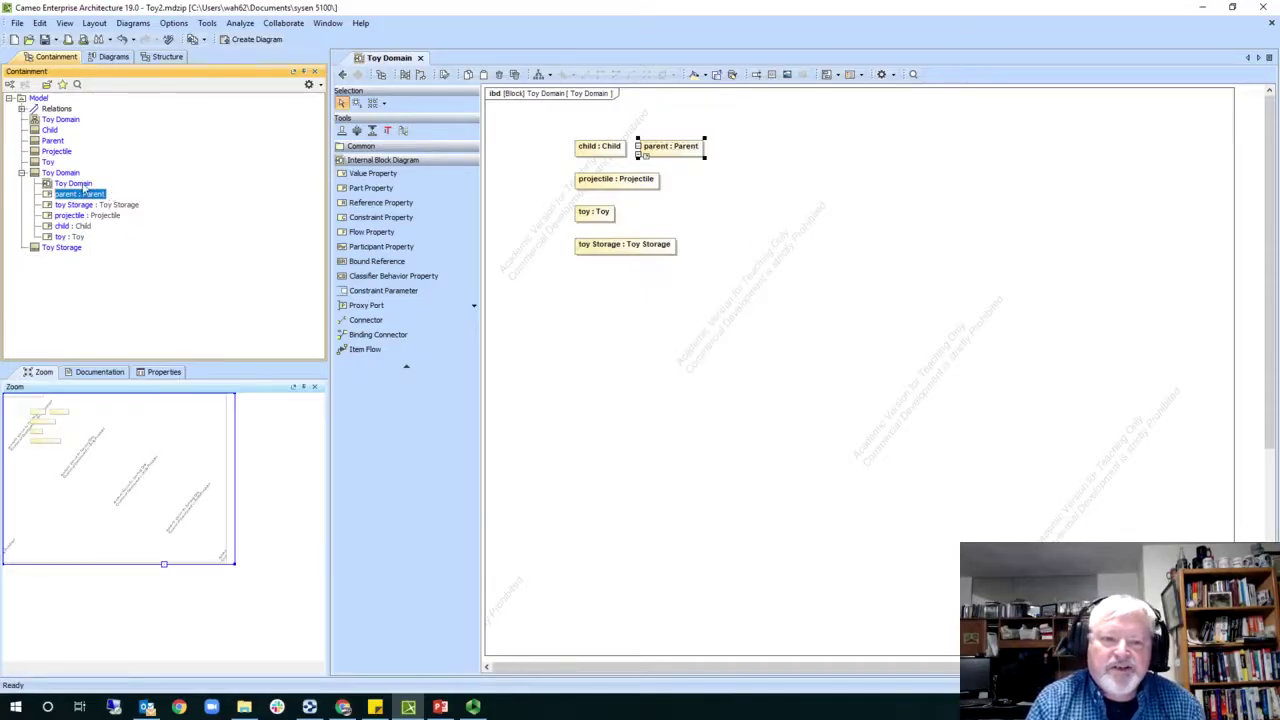
Step: Rename the Toy Domain diagram to 'Context'
click(74, 184)
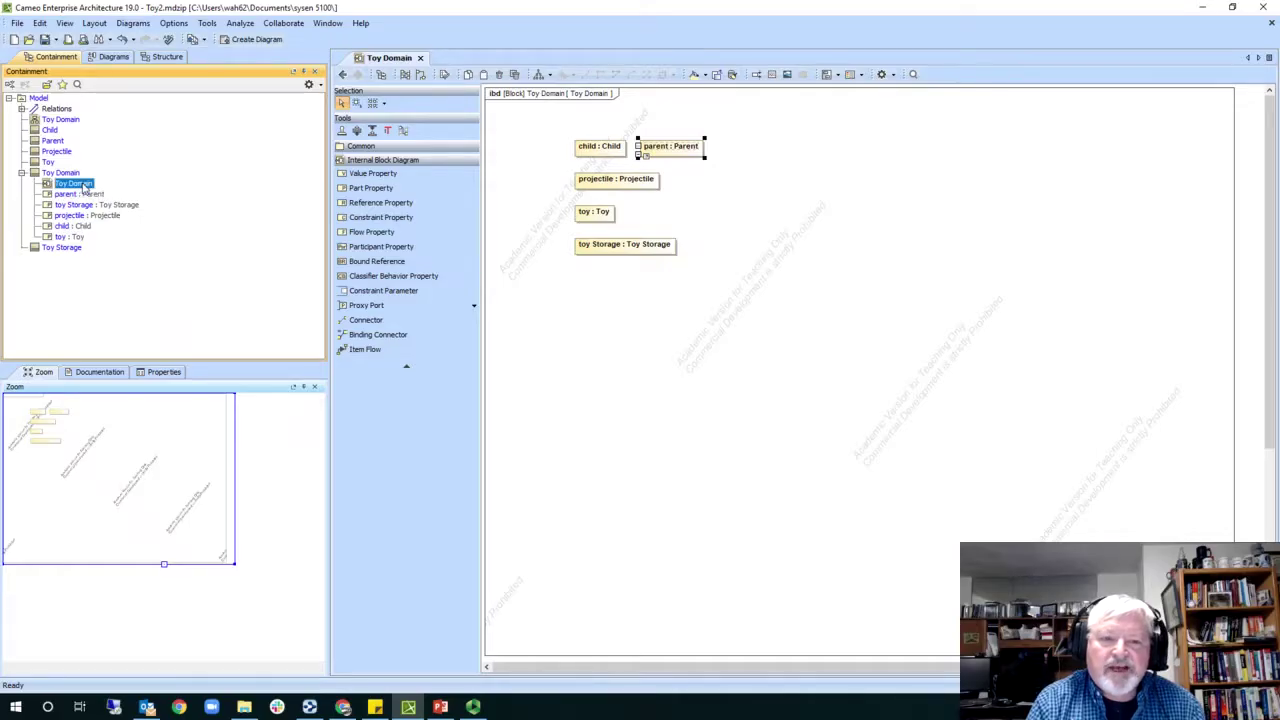
click(86, 186)
drag(93, 184, 67, 184)
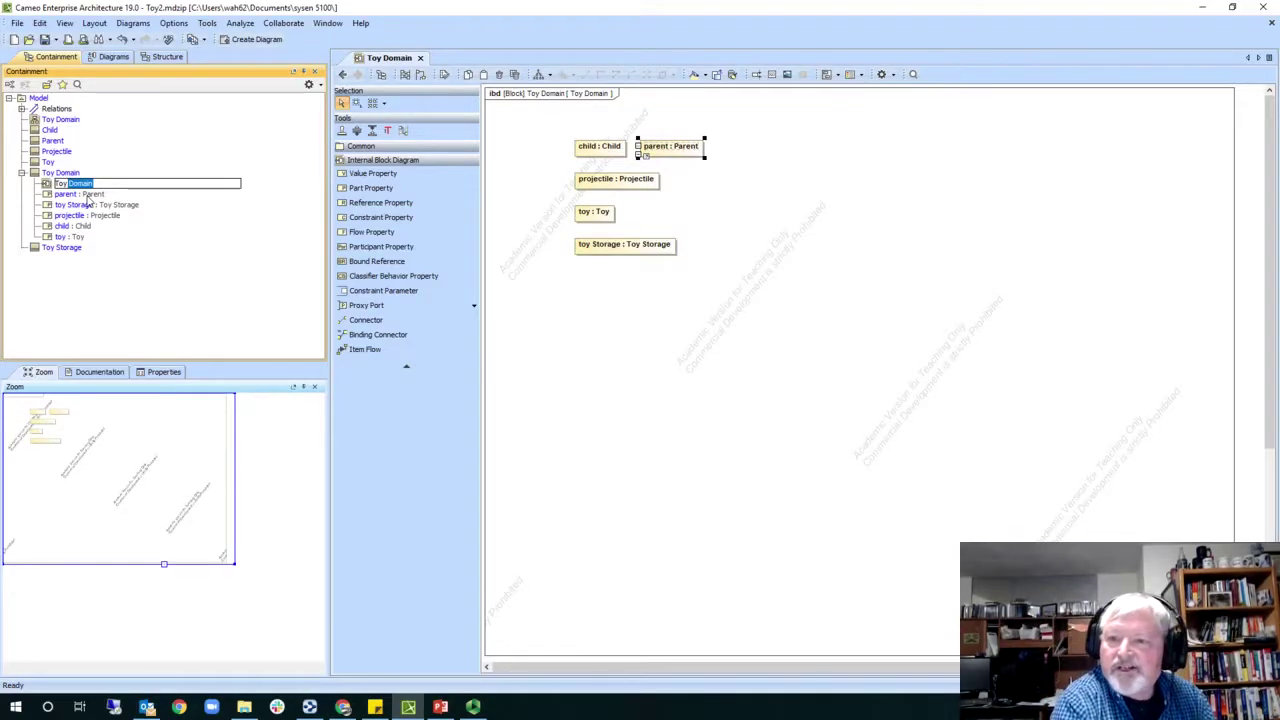
key(BackSpace)
key(BackSpace)
key(BackSpace)
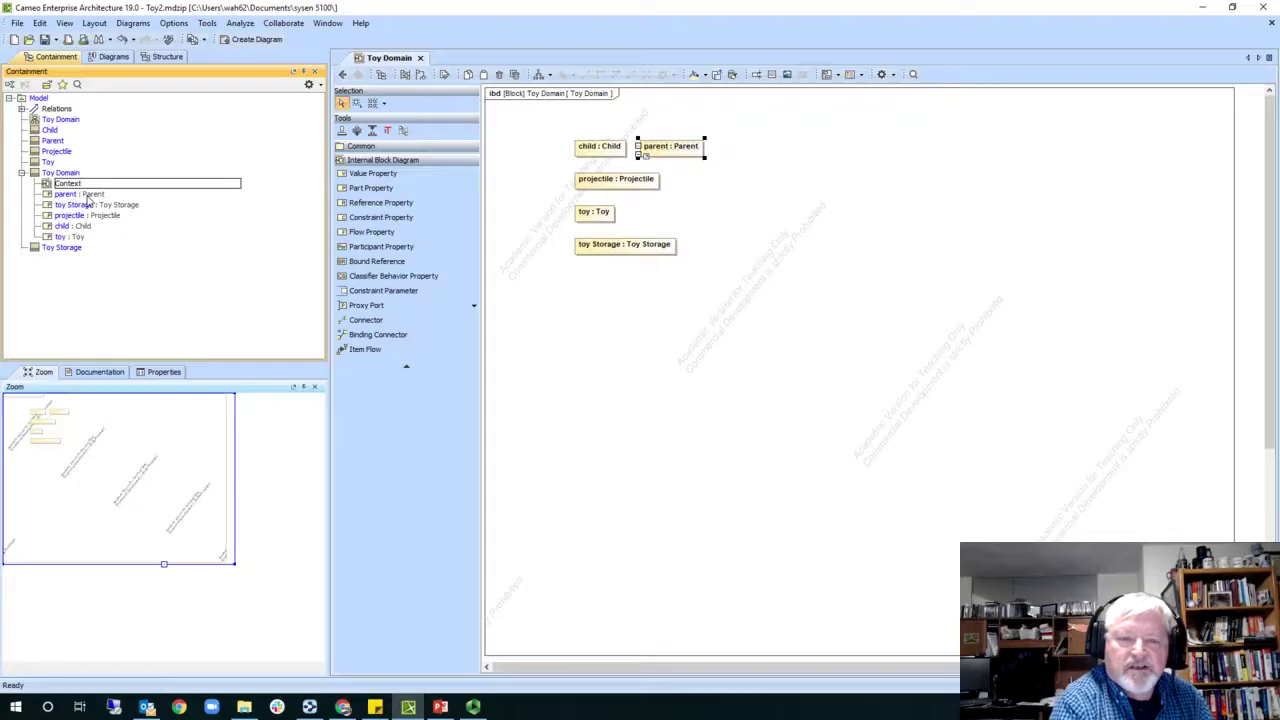
text(Context)
key(Return)
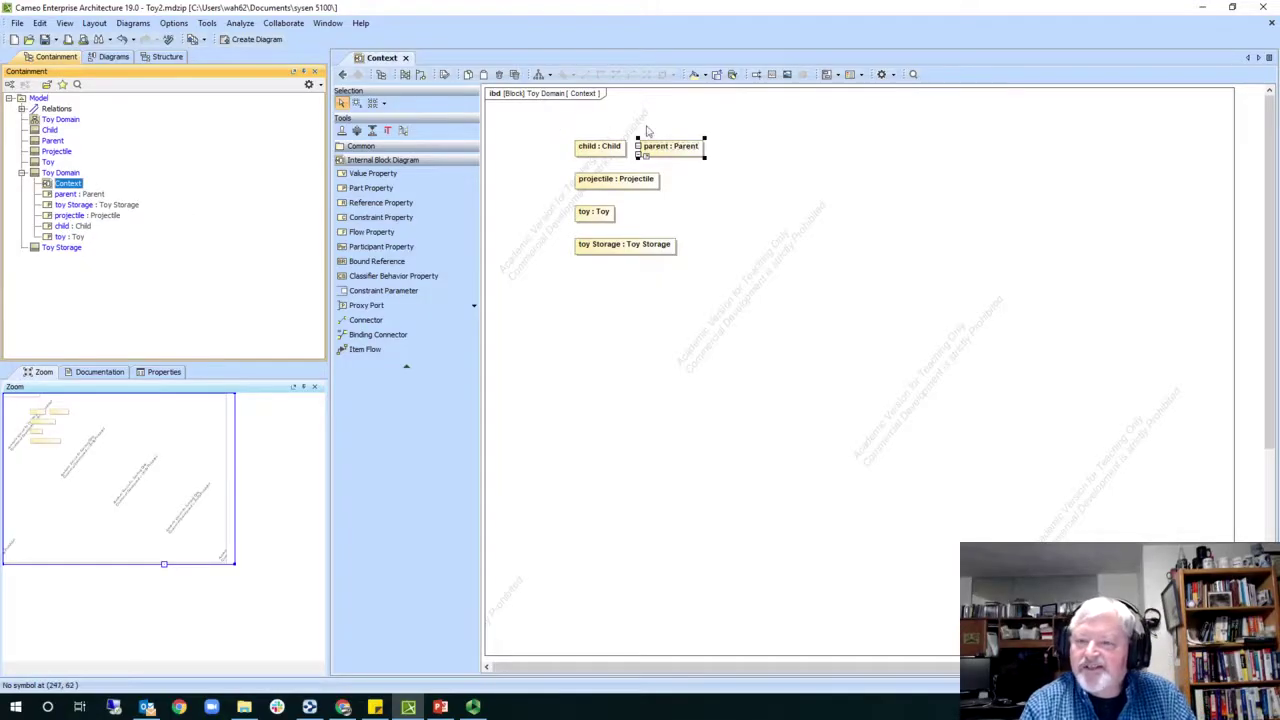
mouse_move(722, 185)
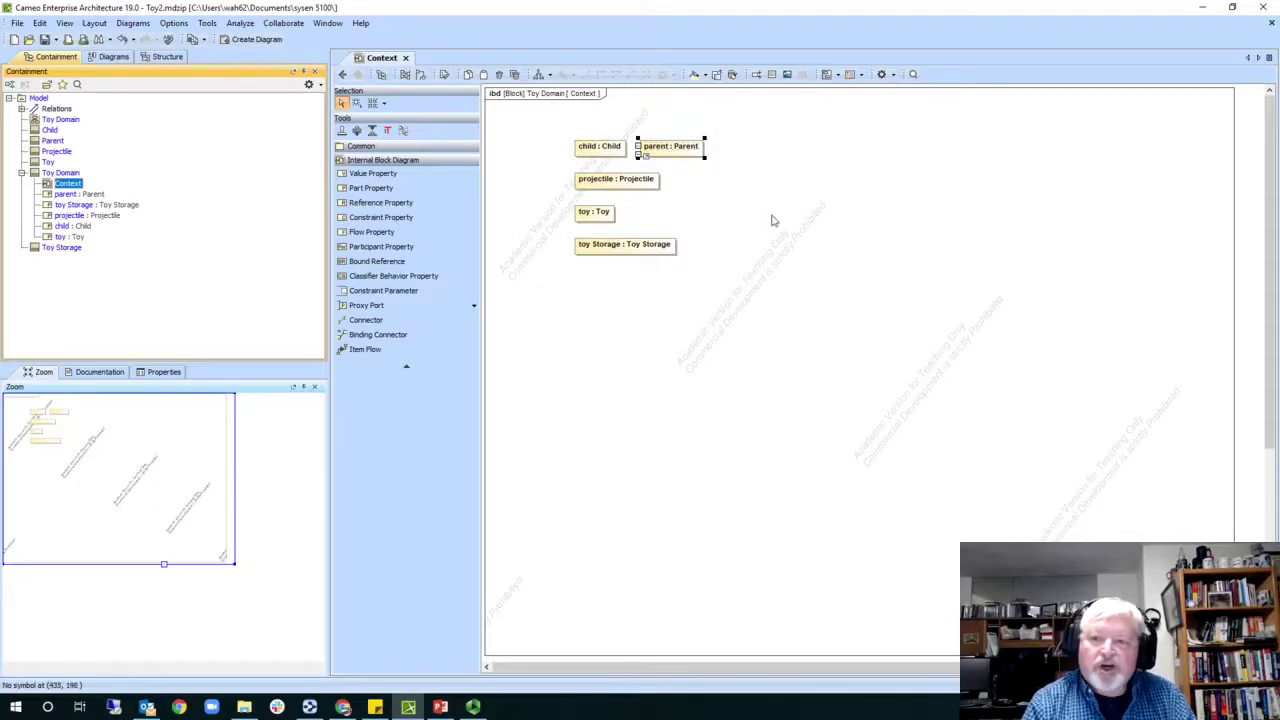
click(440, 707)
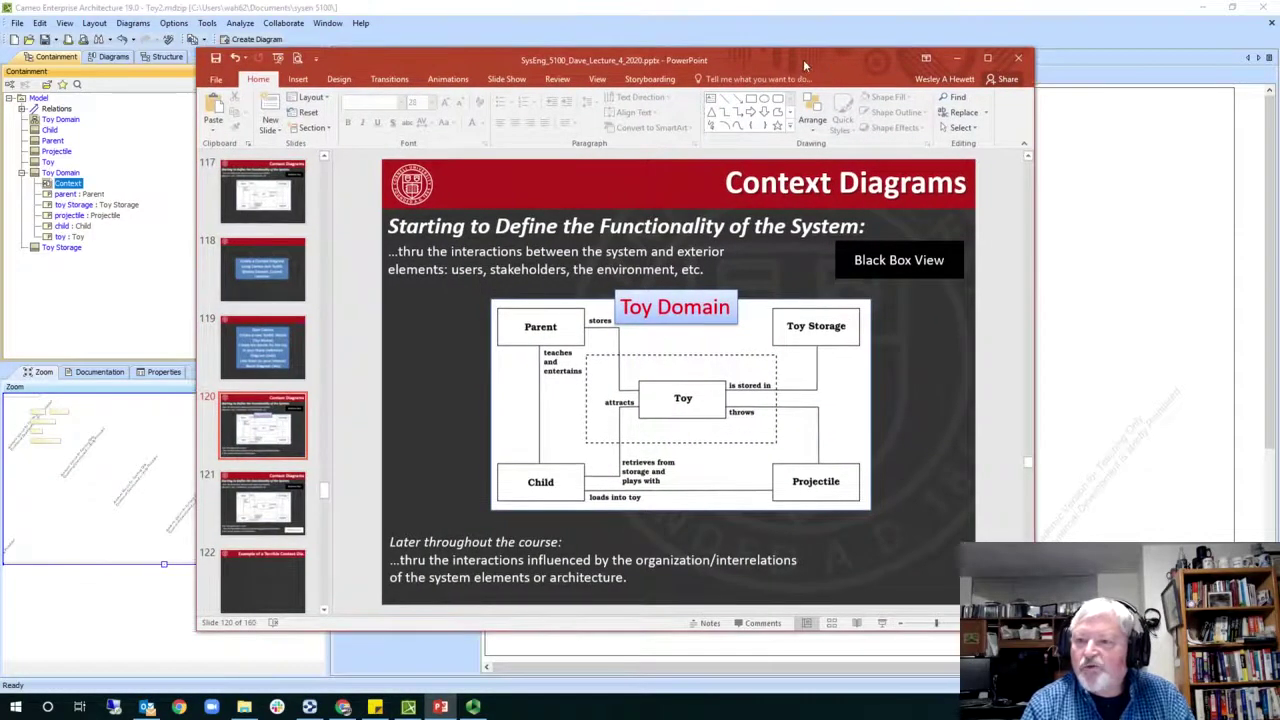
drag(803, 59, 805, 51)
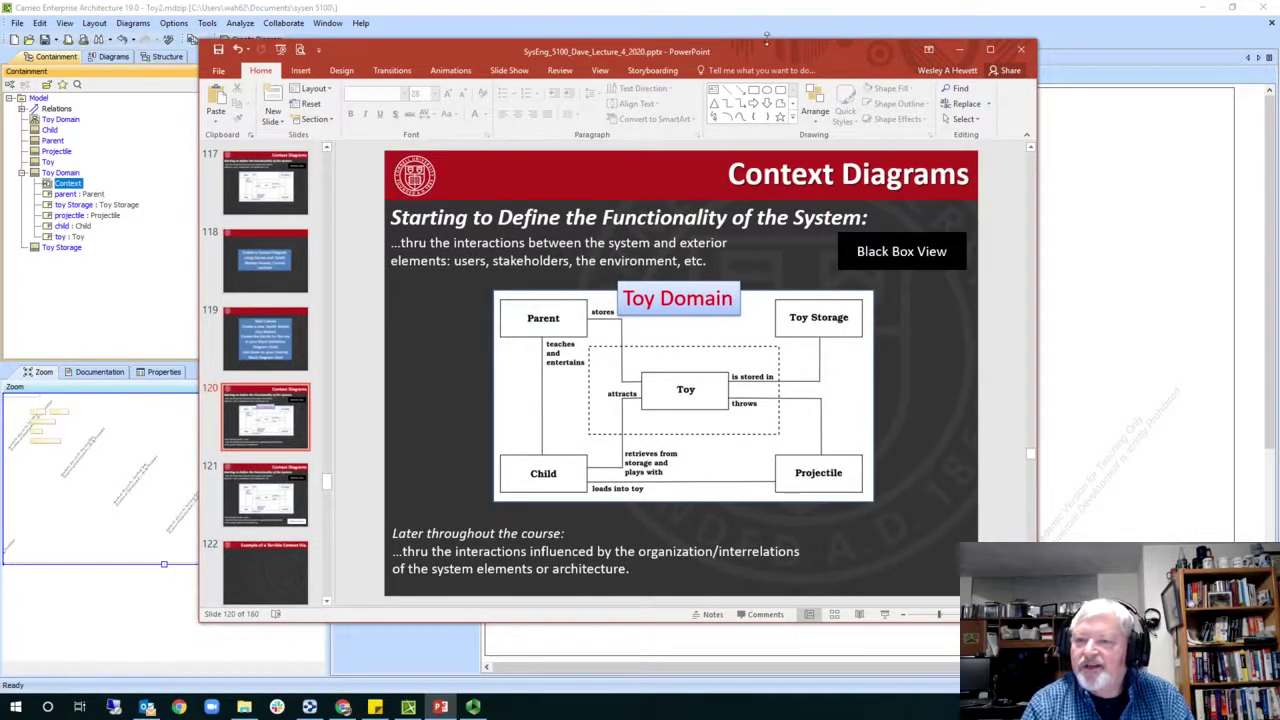
drag(778, 53, 602, 66)
key(alt+Tab)
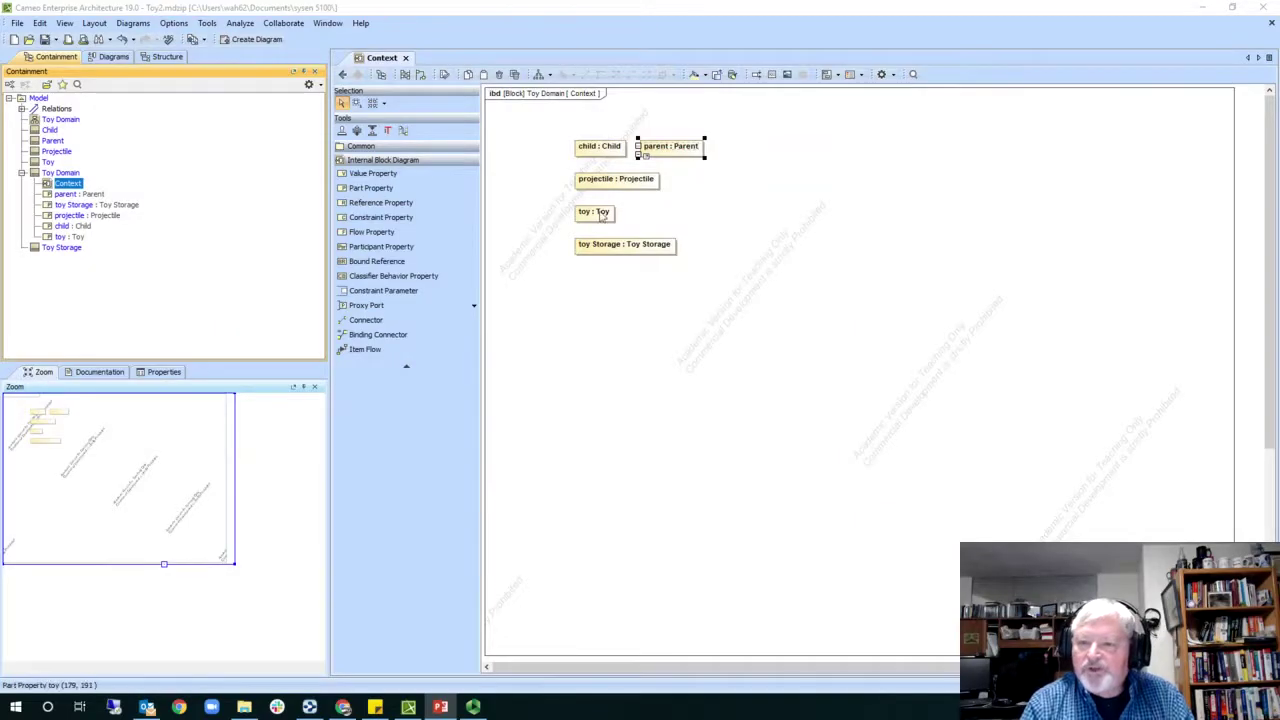
Step: Place toy centrally, parent and toy Storage on top, child and projectile below, then zoom in
drag(609, 214, 703, 209)
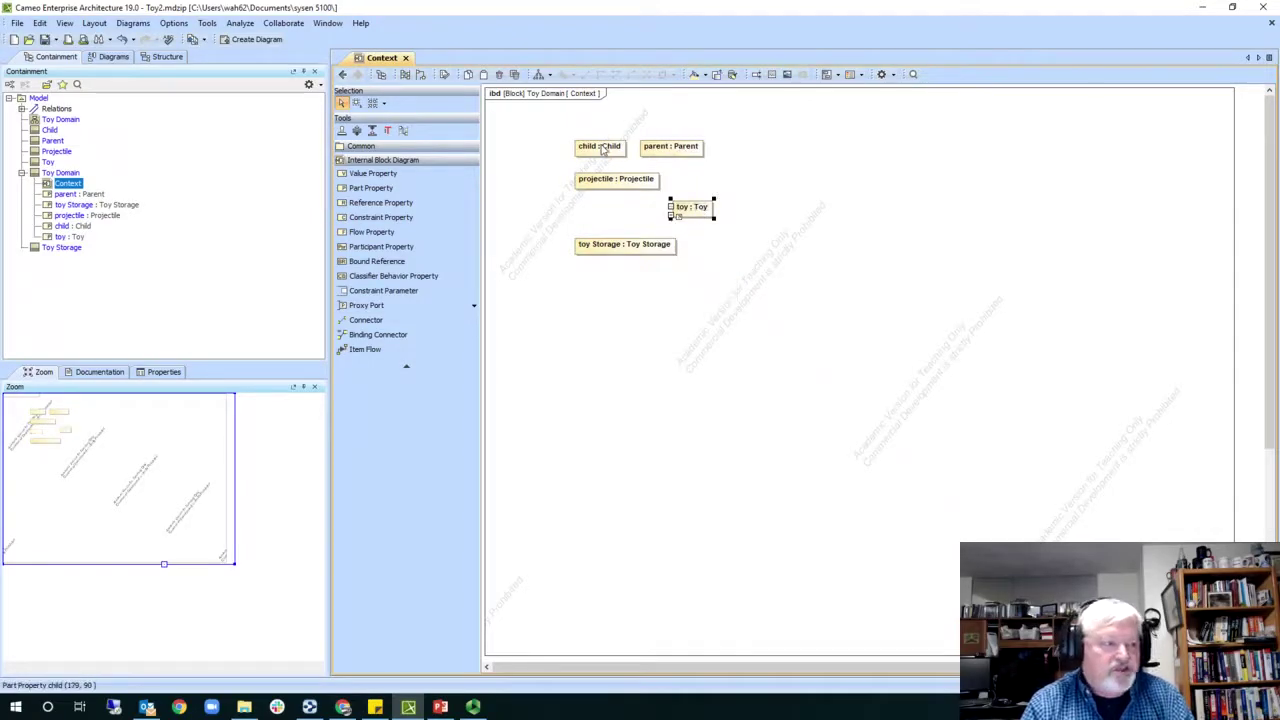
drag(620, 242, 783, 148)
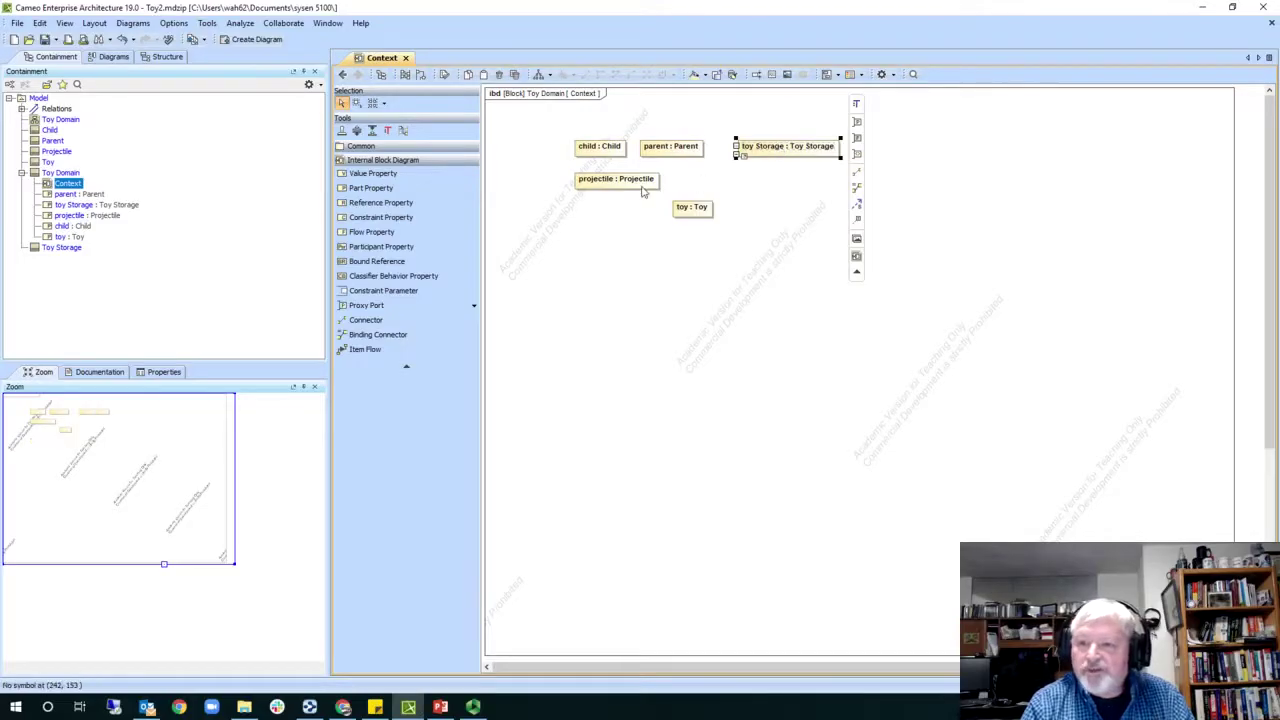
drag(632, 182, 815, 262)
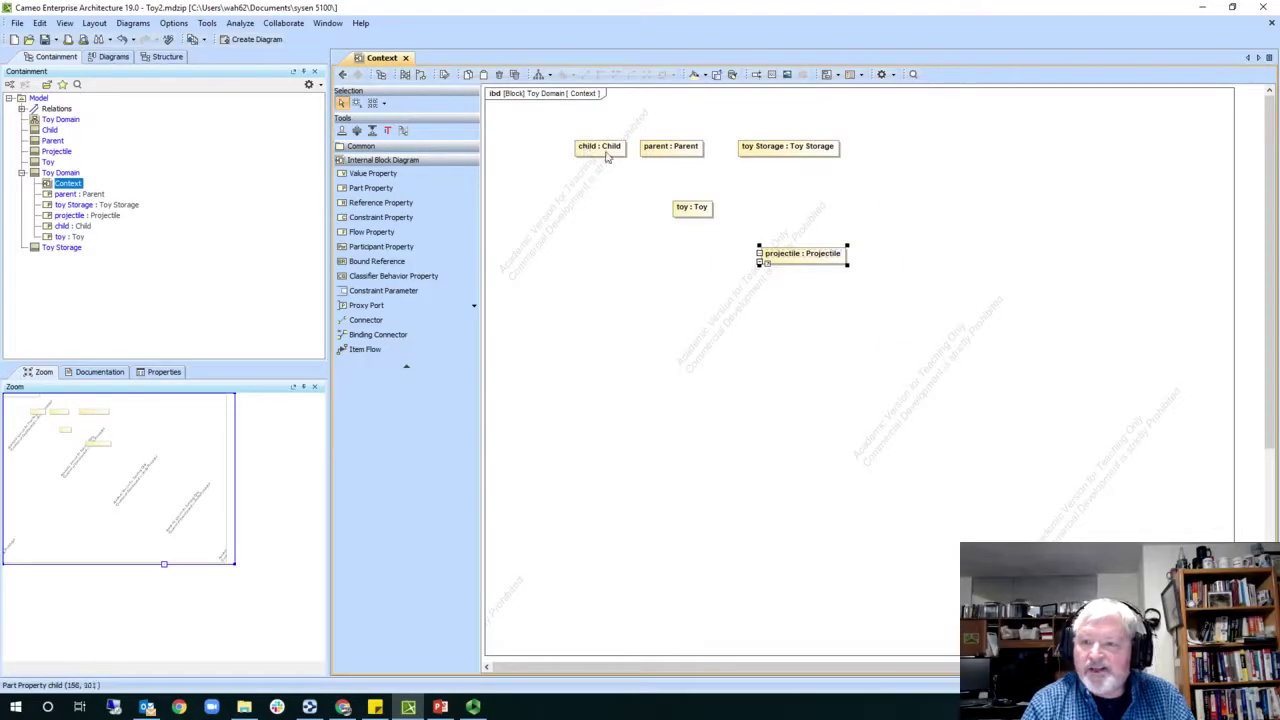
drag(606, 151, 603, 257)
drag(768, 152, 782, 147)
drag(681, 150, 594, 145)
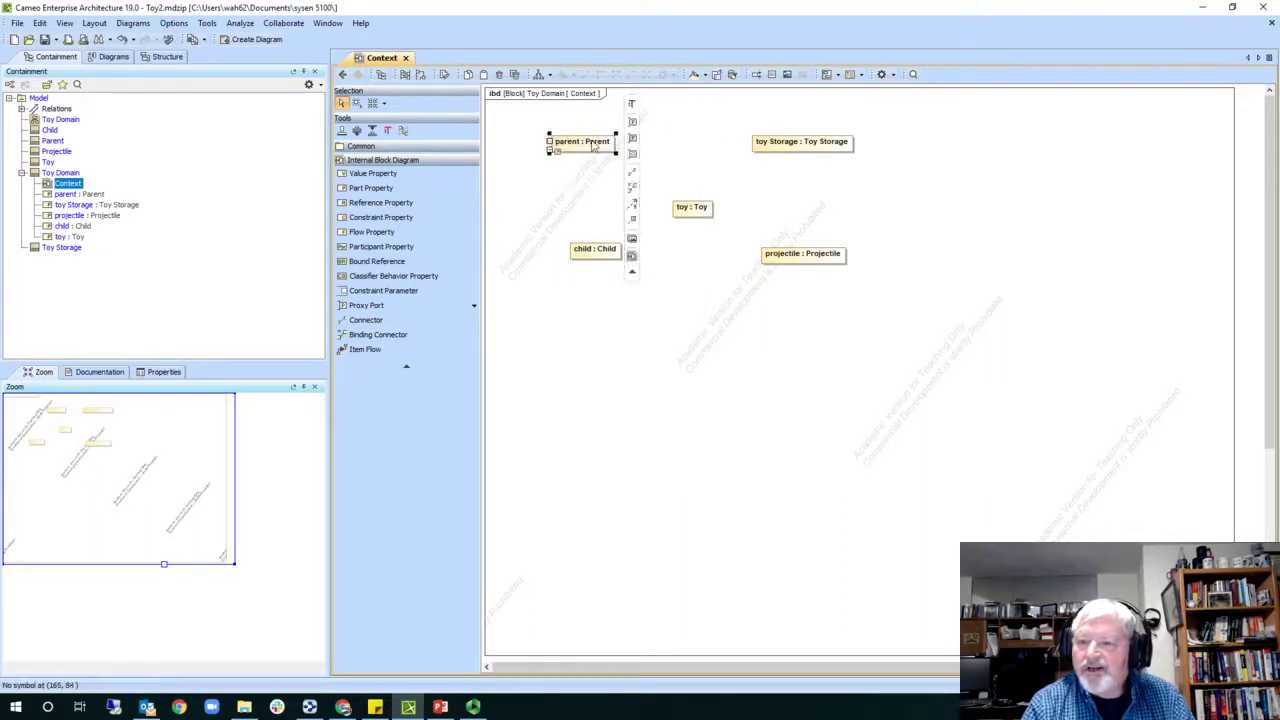
click(688, 286)
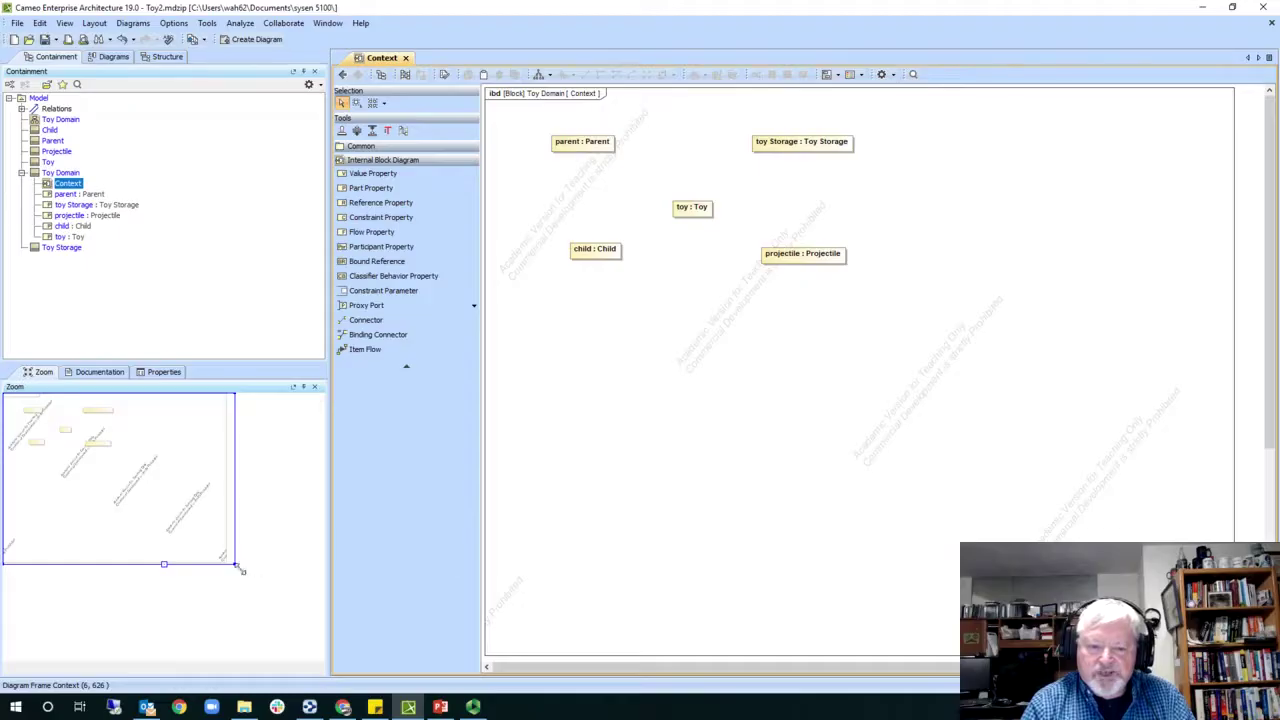
drag(234, 565, 180, 523)
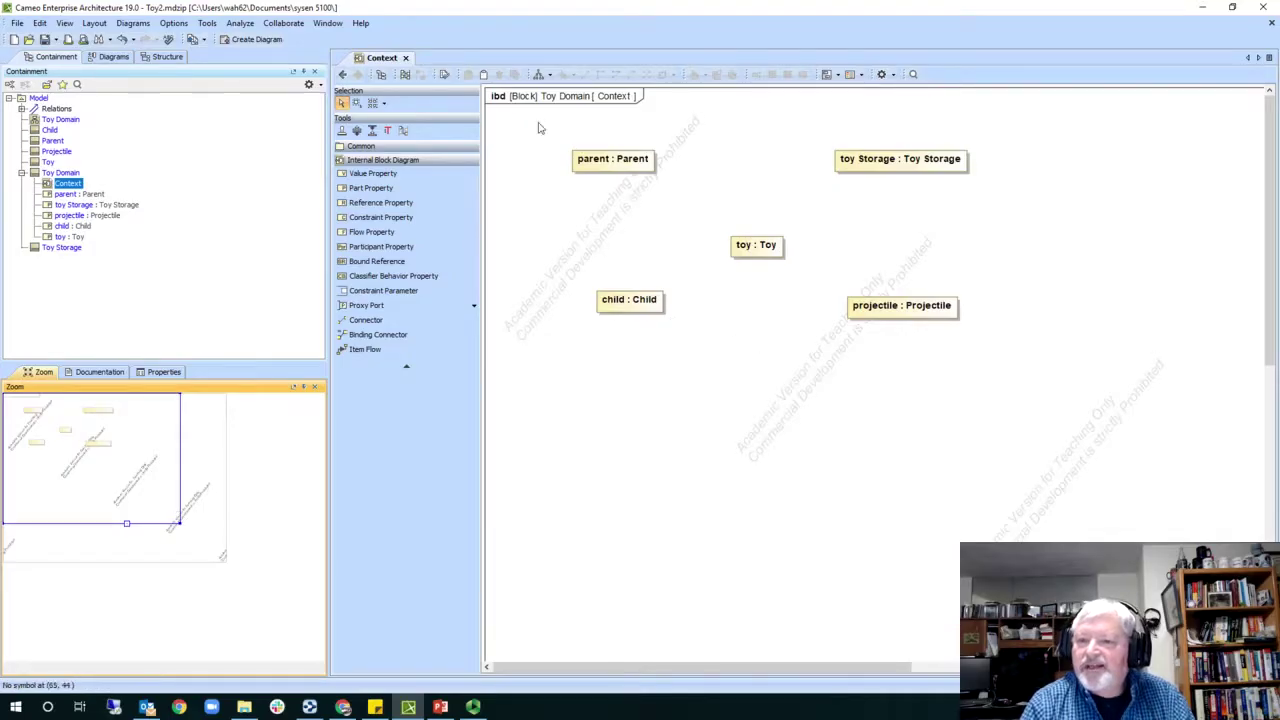
Step: Select all five parts and apply Align > Make Same Size to them
drag(537, 122, 1007, 366)
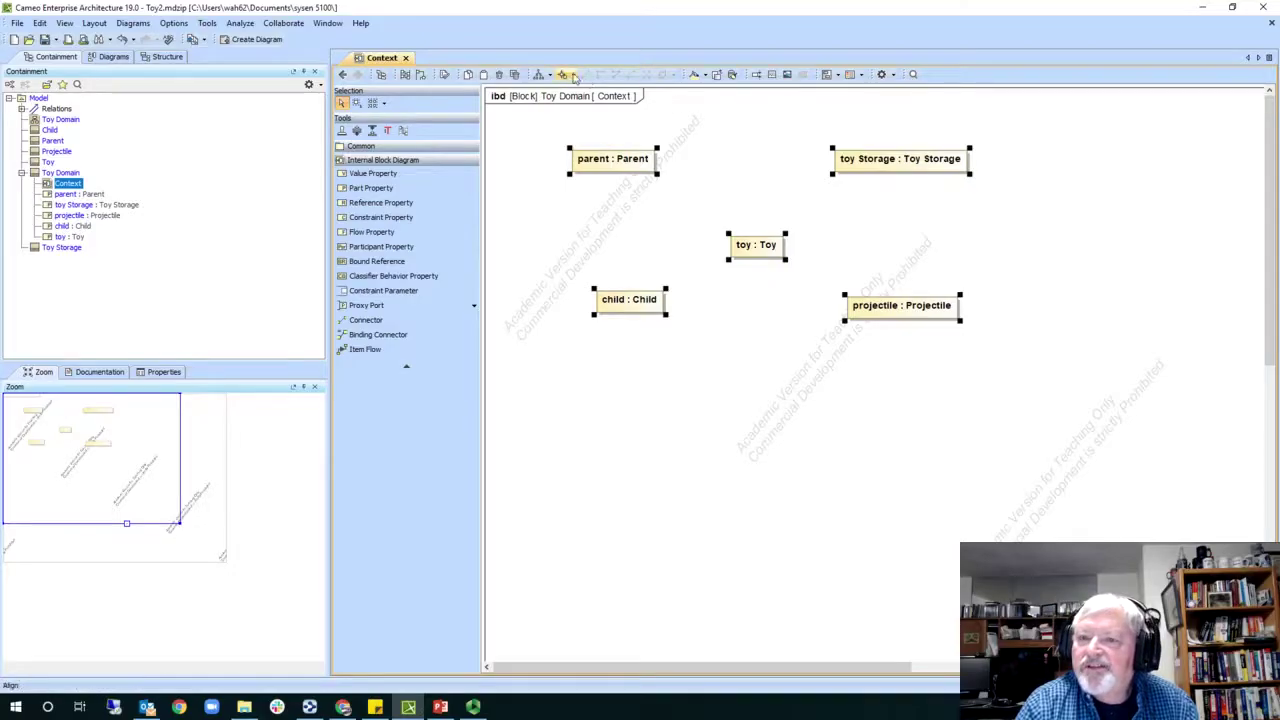
click(573, 77)
click(592, 91)
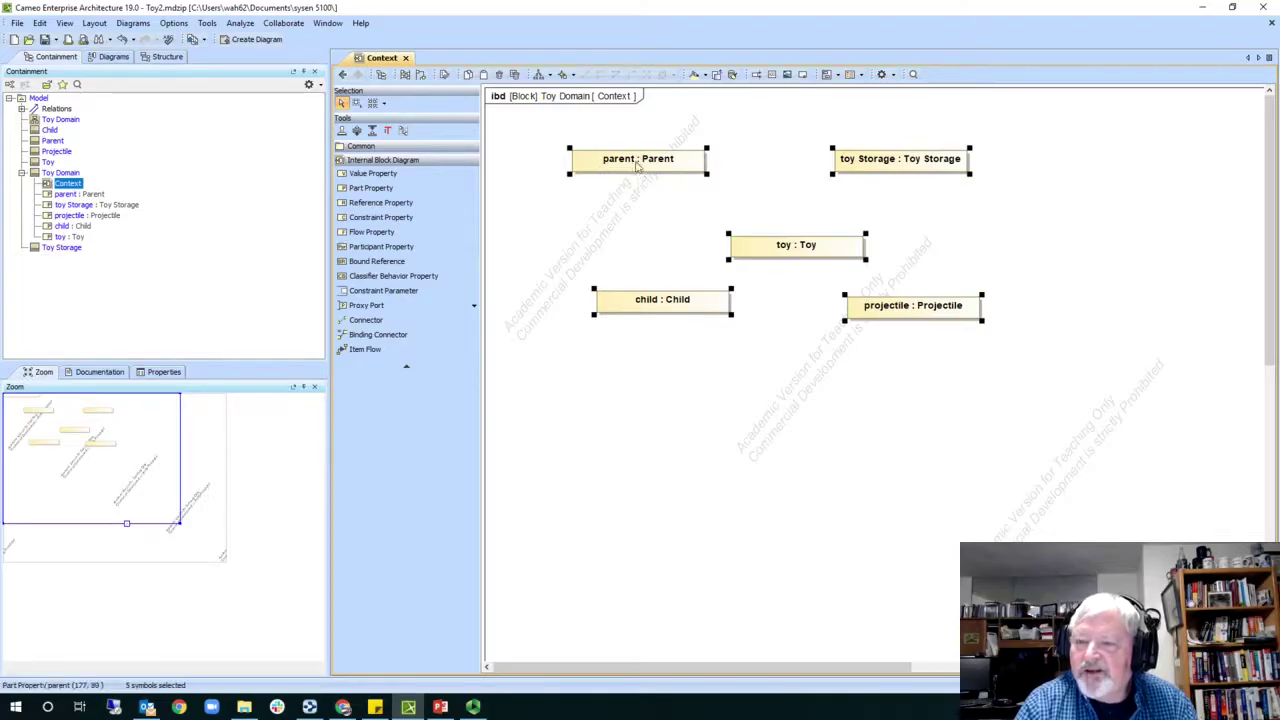
click(637, 193)
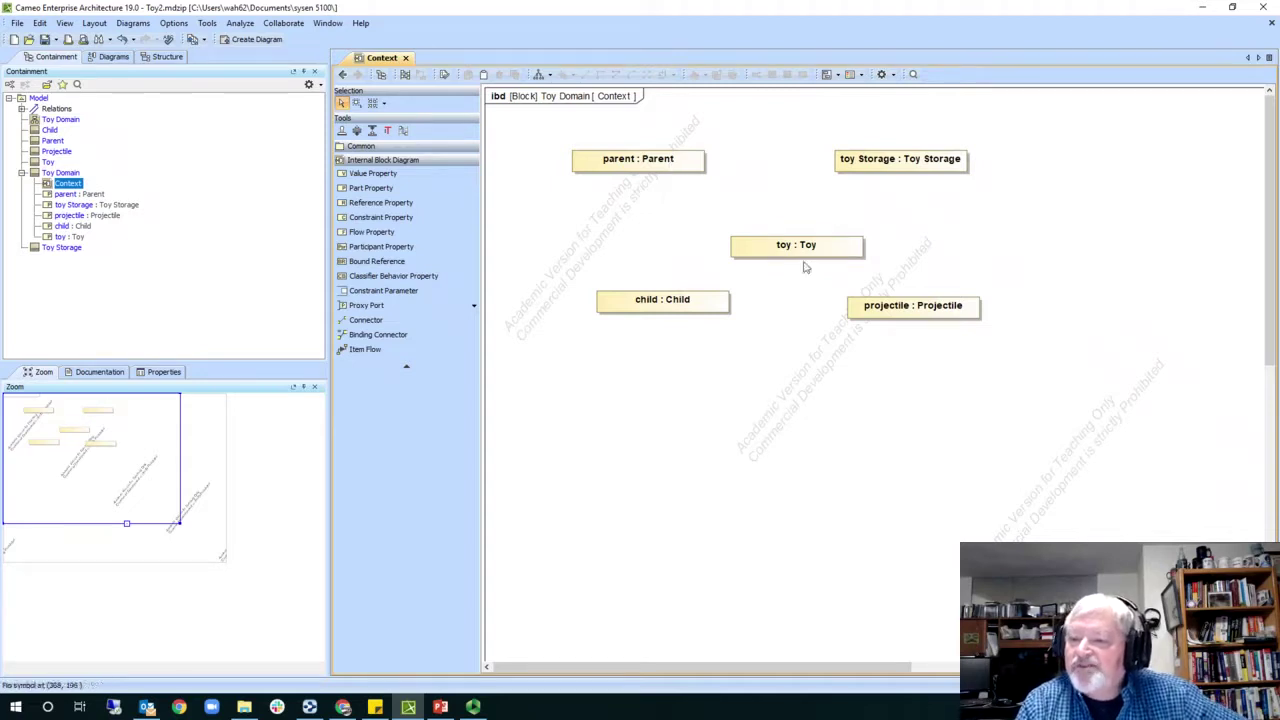
Step: Nudge child : Child, then delete its name and undo that rename
drag(686, 313, 648, 310)
double_click(648, 310)
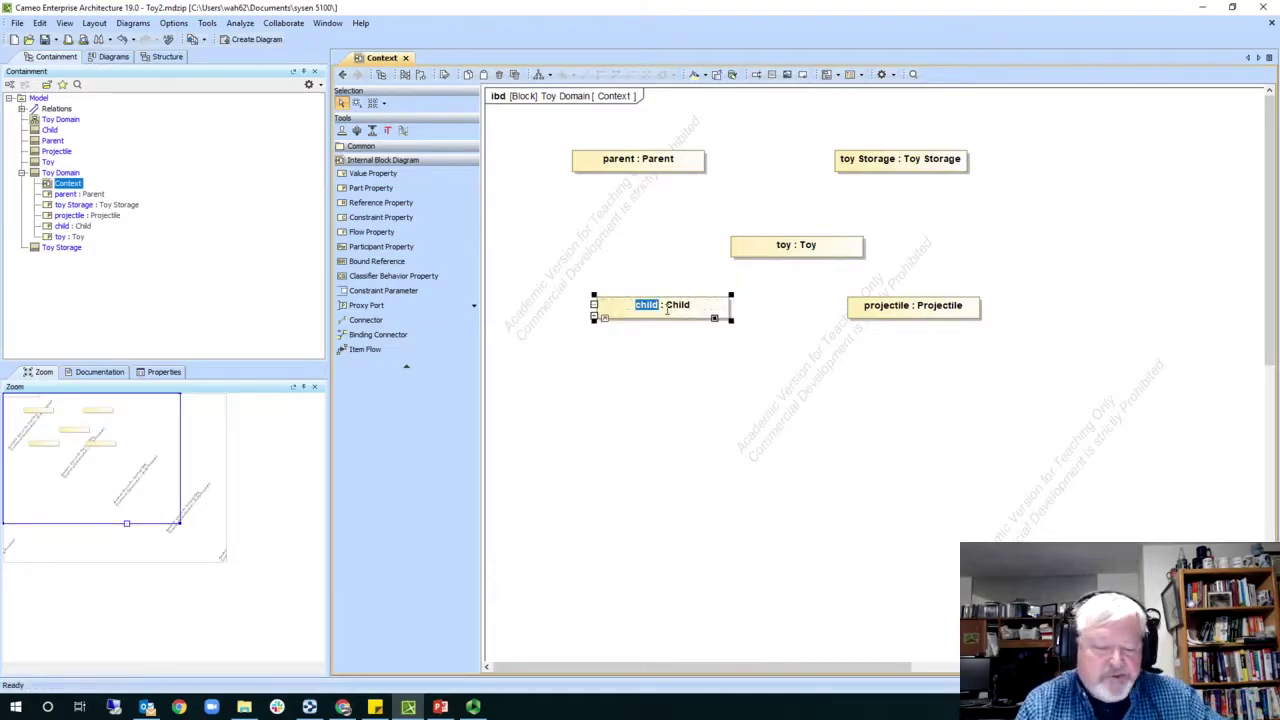
key(BackSpace)
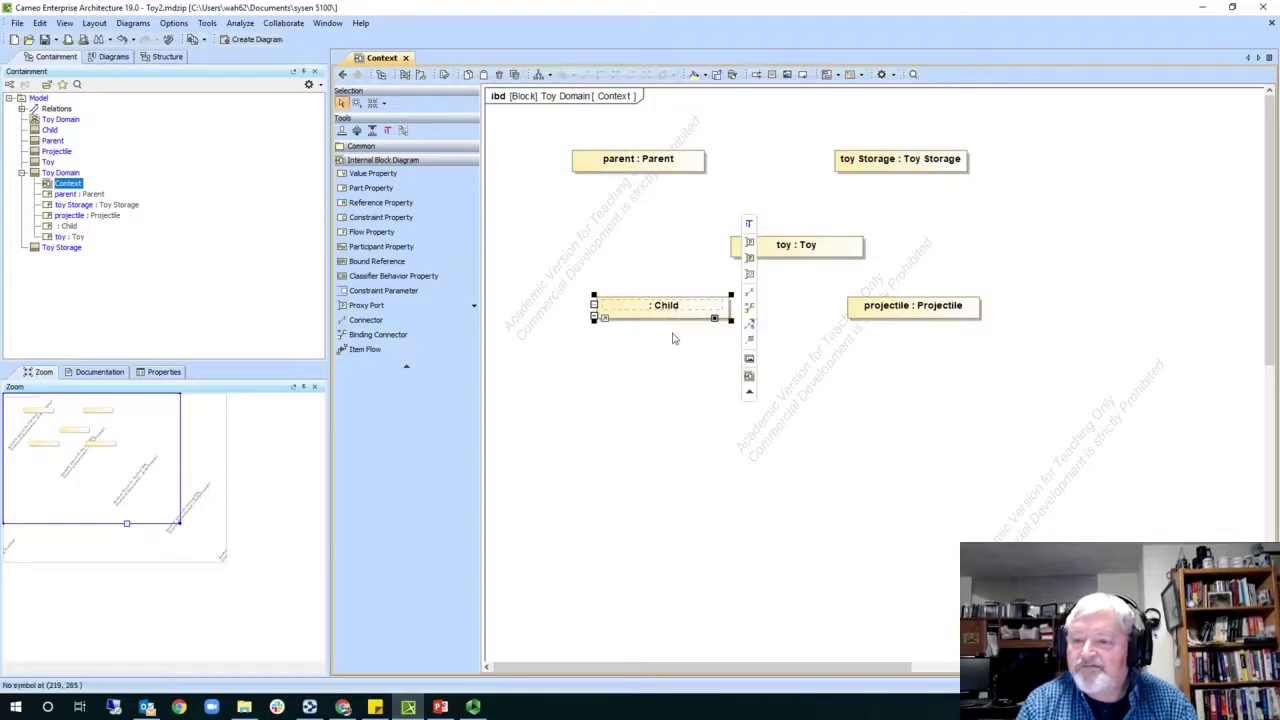
click(674, 337)
click(122, 39)
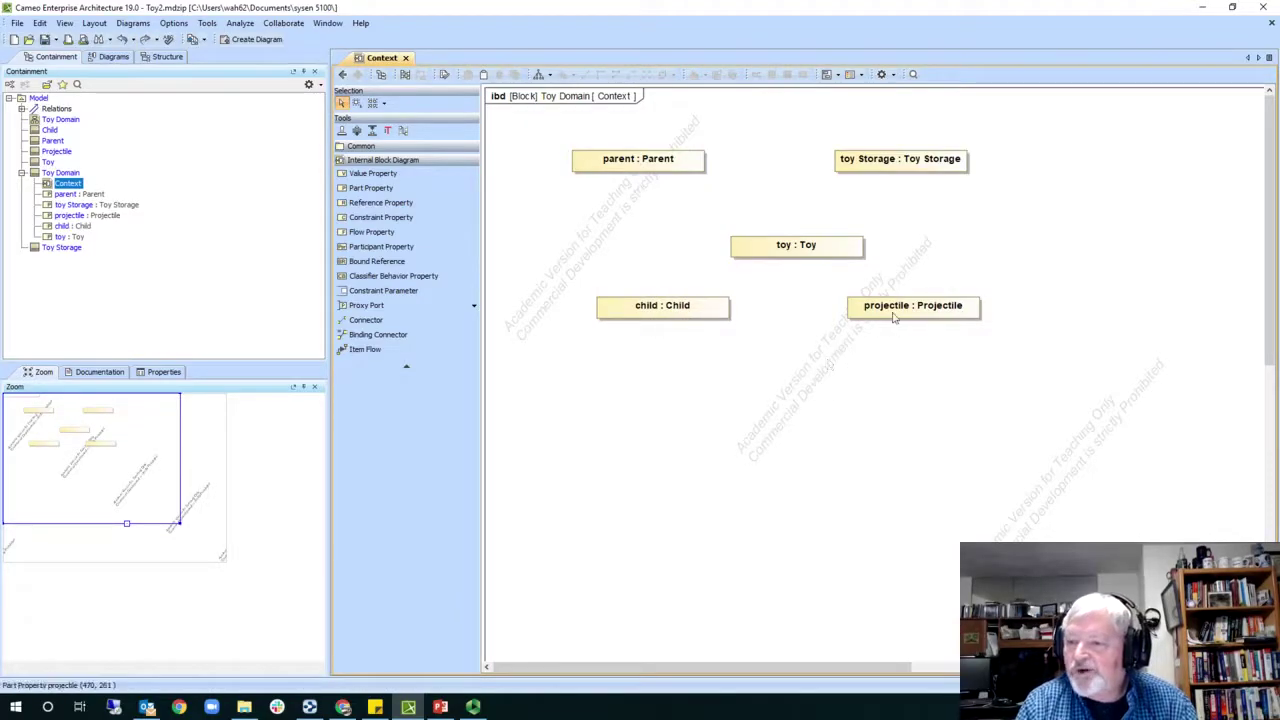
Step: Push child and projectile further down with the Pusher, then shift toy and child slightly left
click(357, 130)
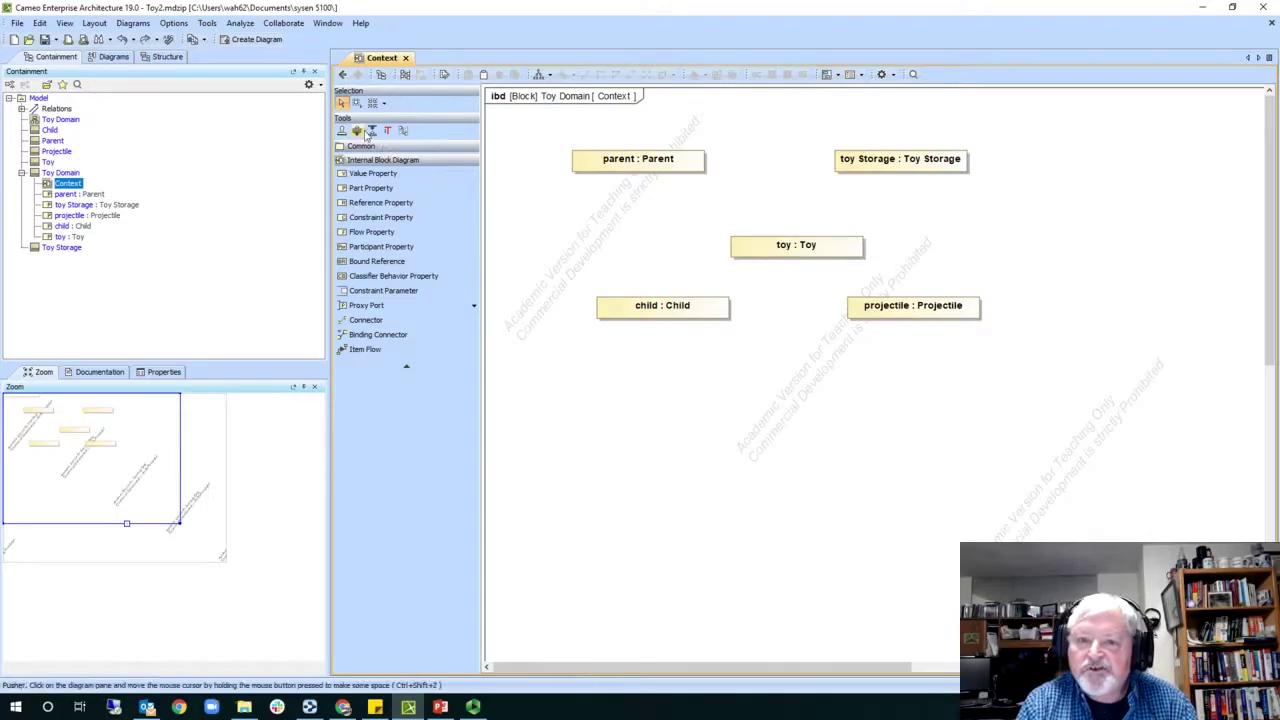
drag(711, 275, 711, 308)
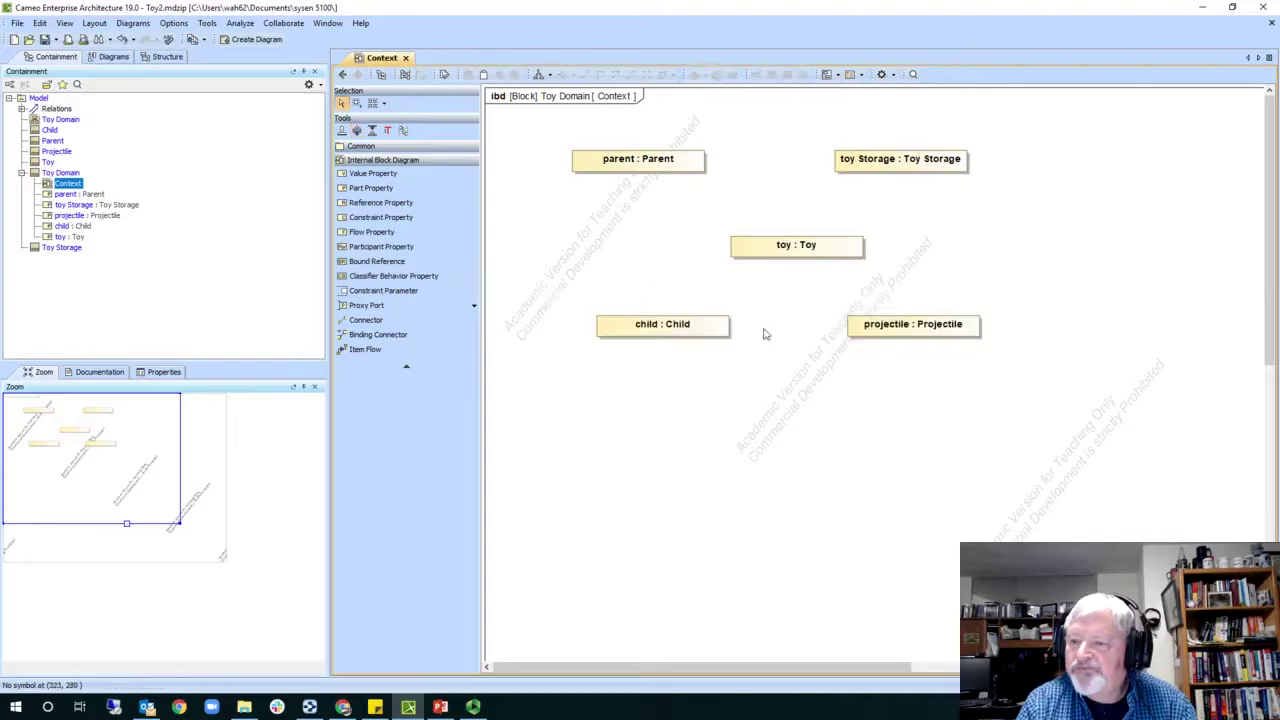
drag(772, 256, 753, 248)
click(1023, 236)
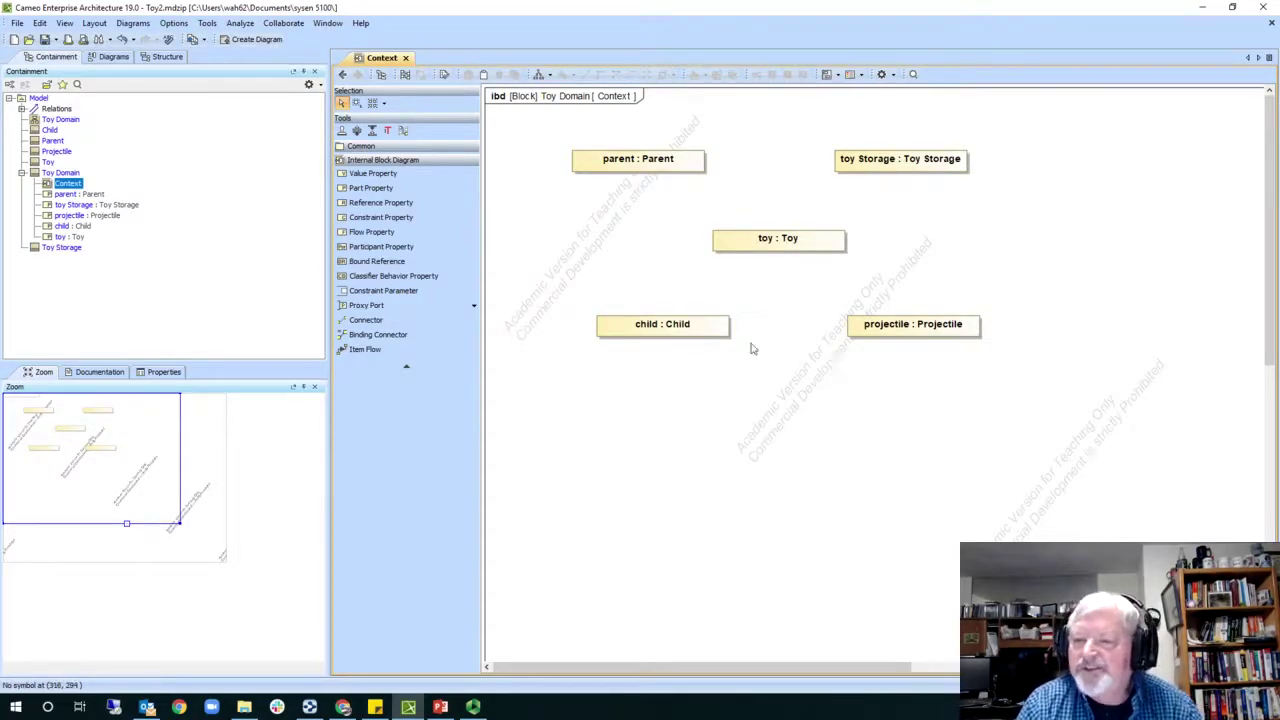
drag(694, 338, 676, 336)
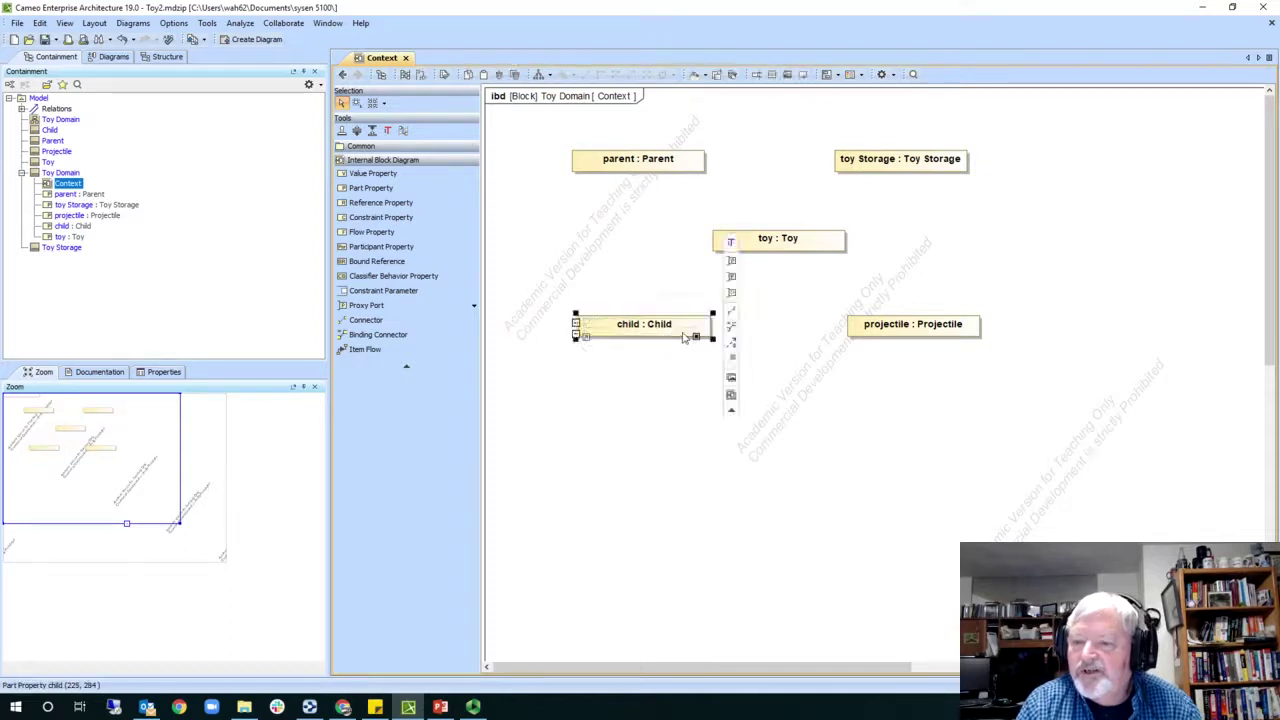
click(783, 352)
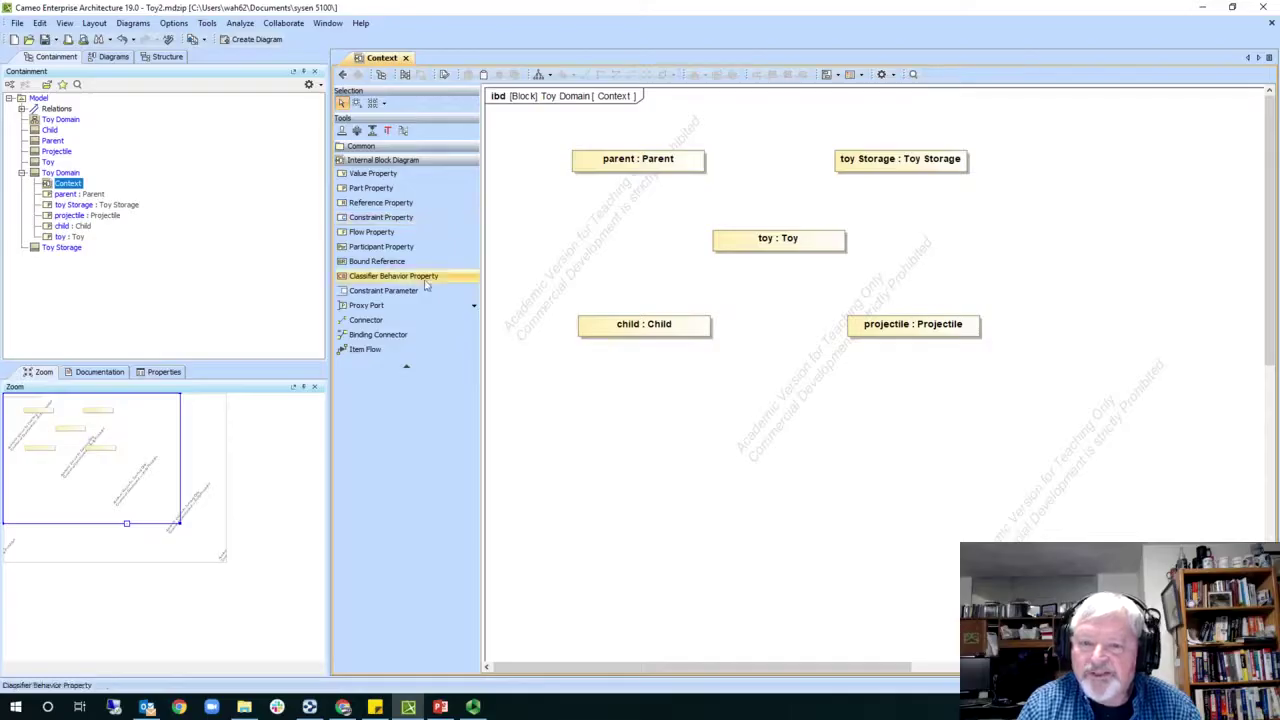
Step: Draw a connector from parent : Parent to toy : Toy named 'stores', label placed above
click(406, 324)
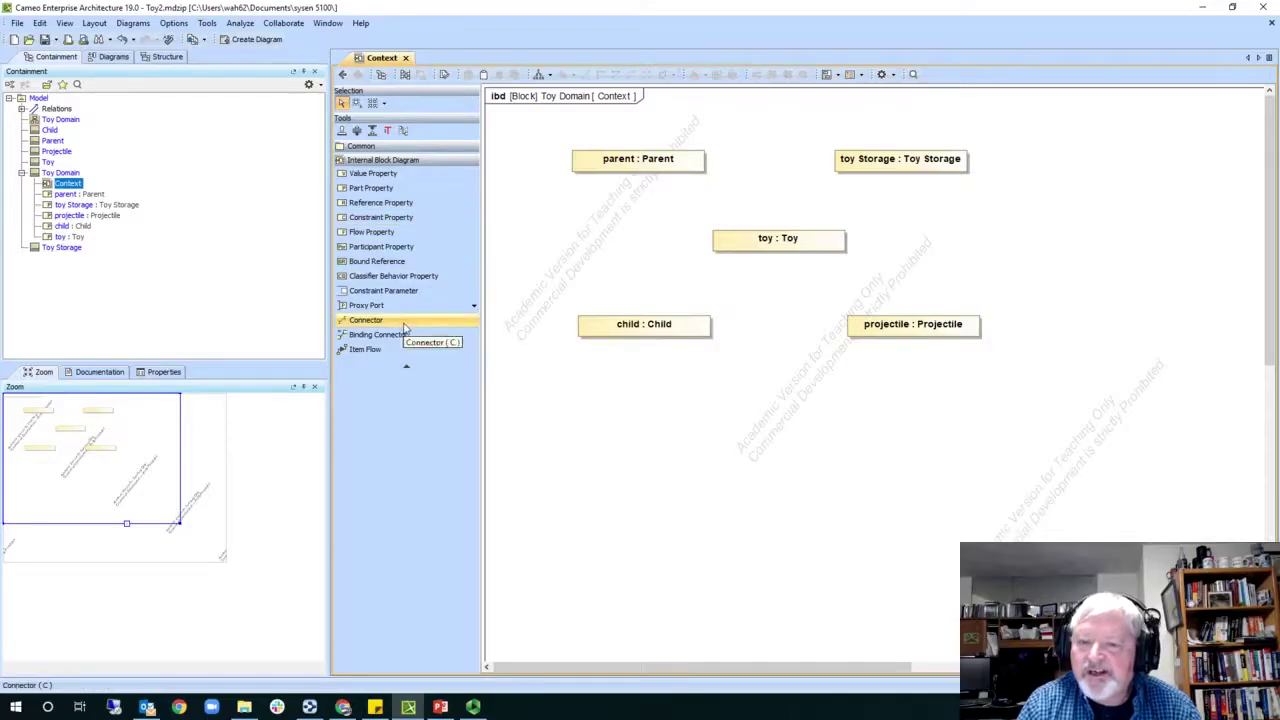
click(406, 324)
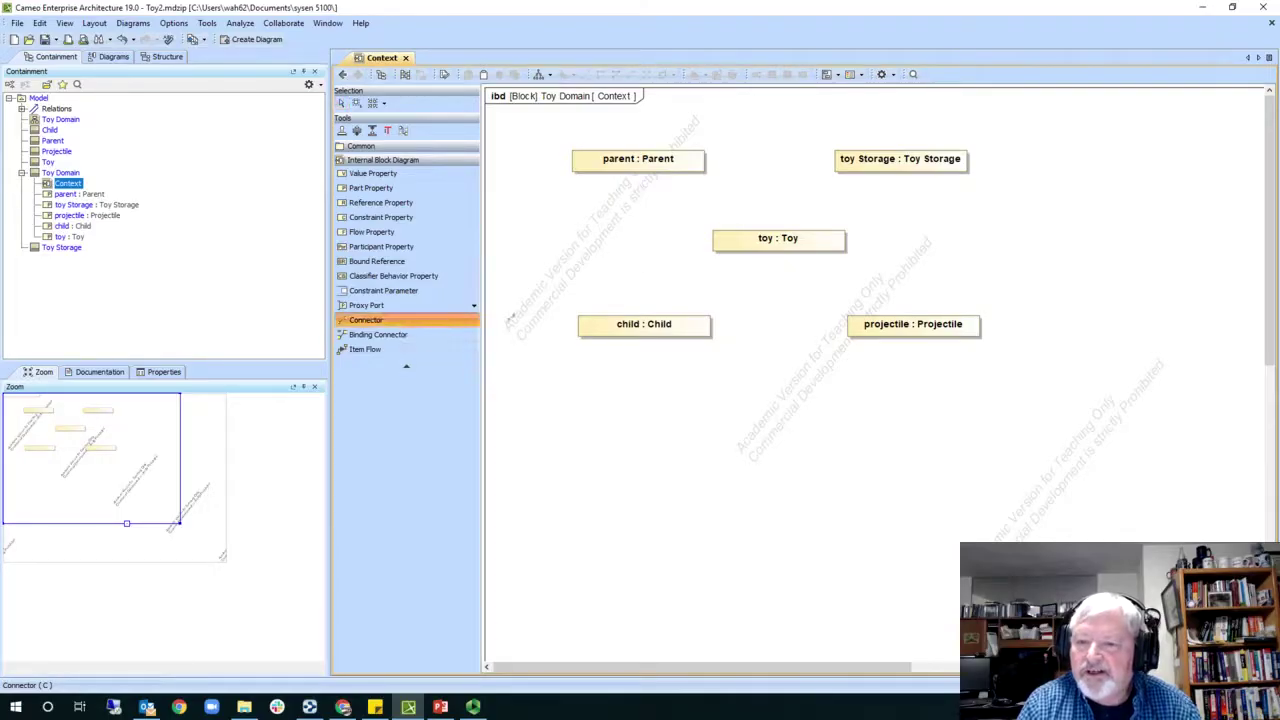
click(700, 168)
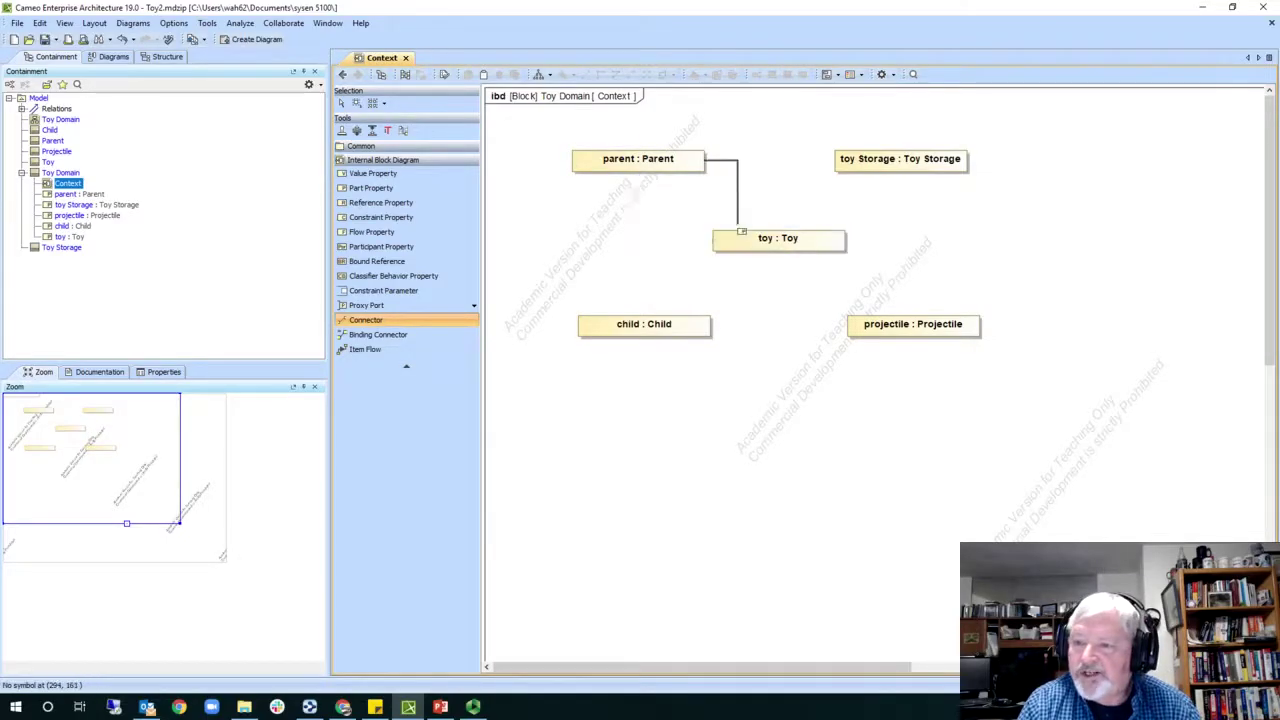
click(754, 238)
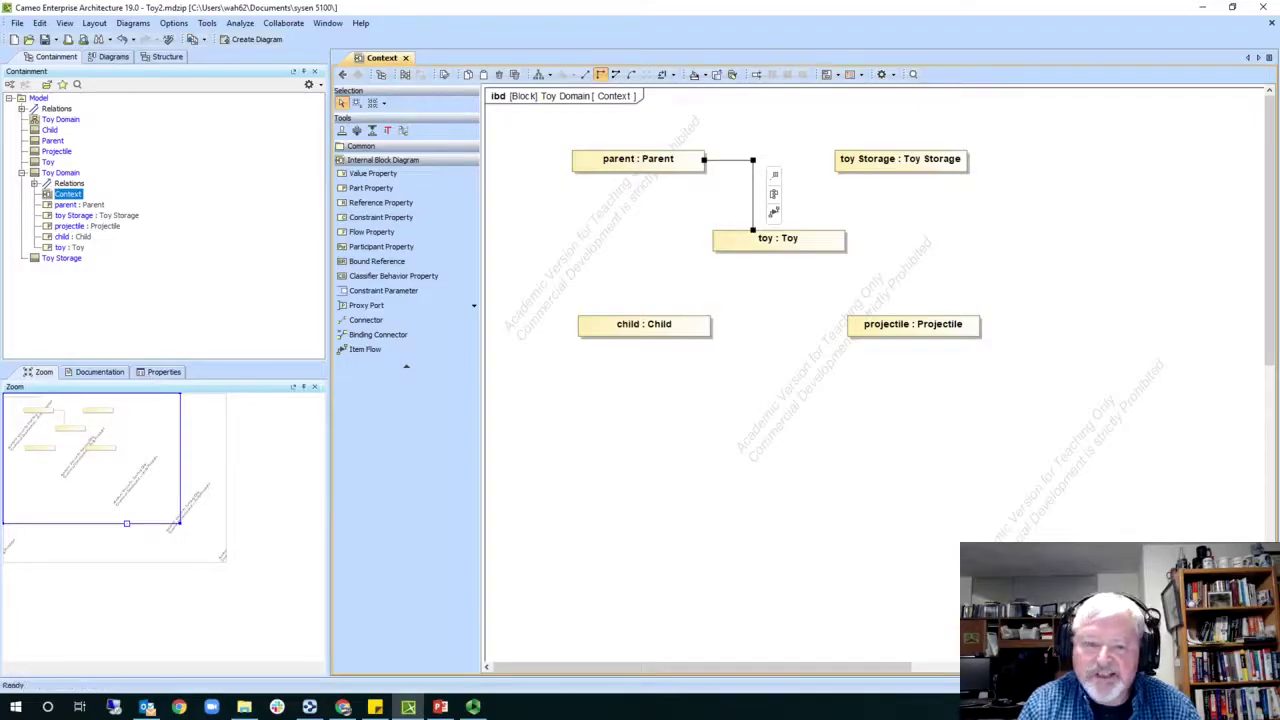
click(167, 373)
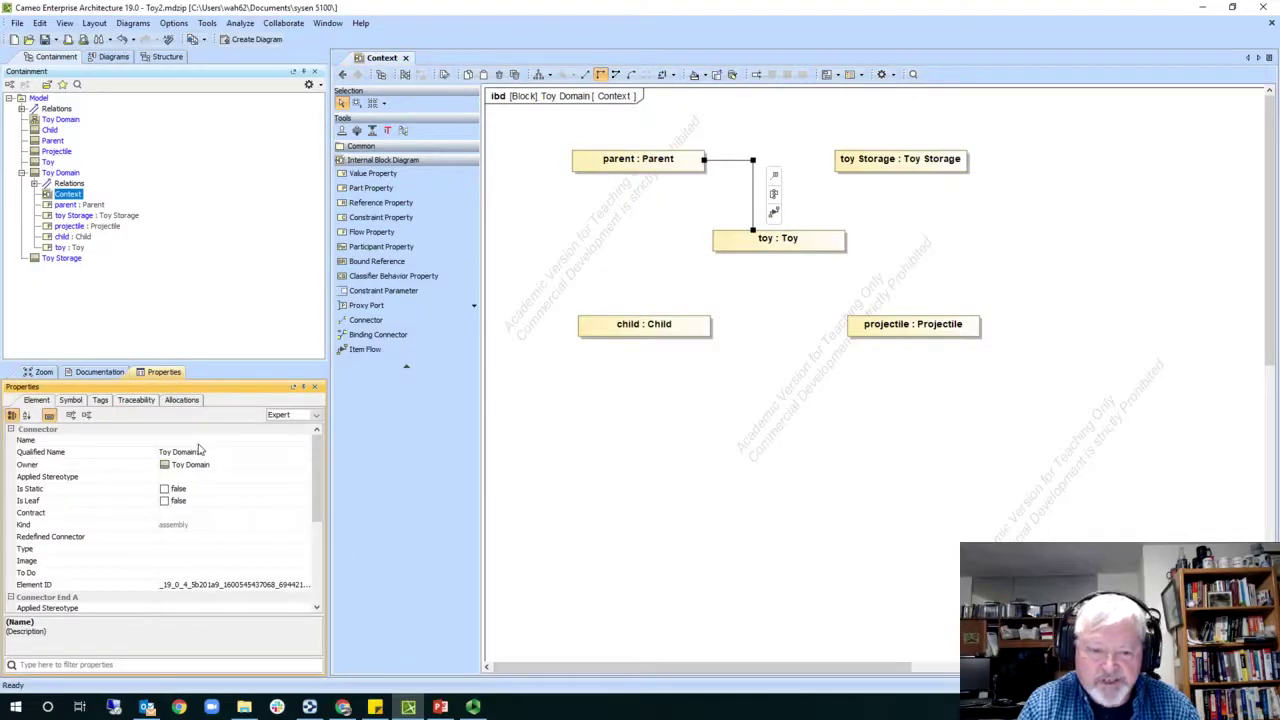
click(199, 442)
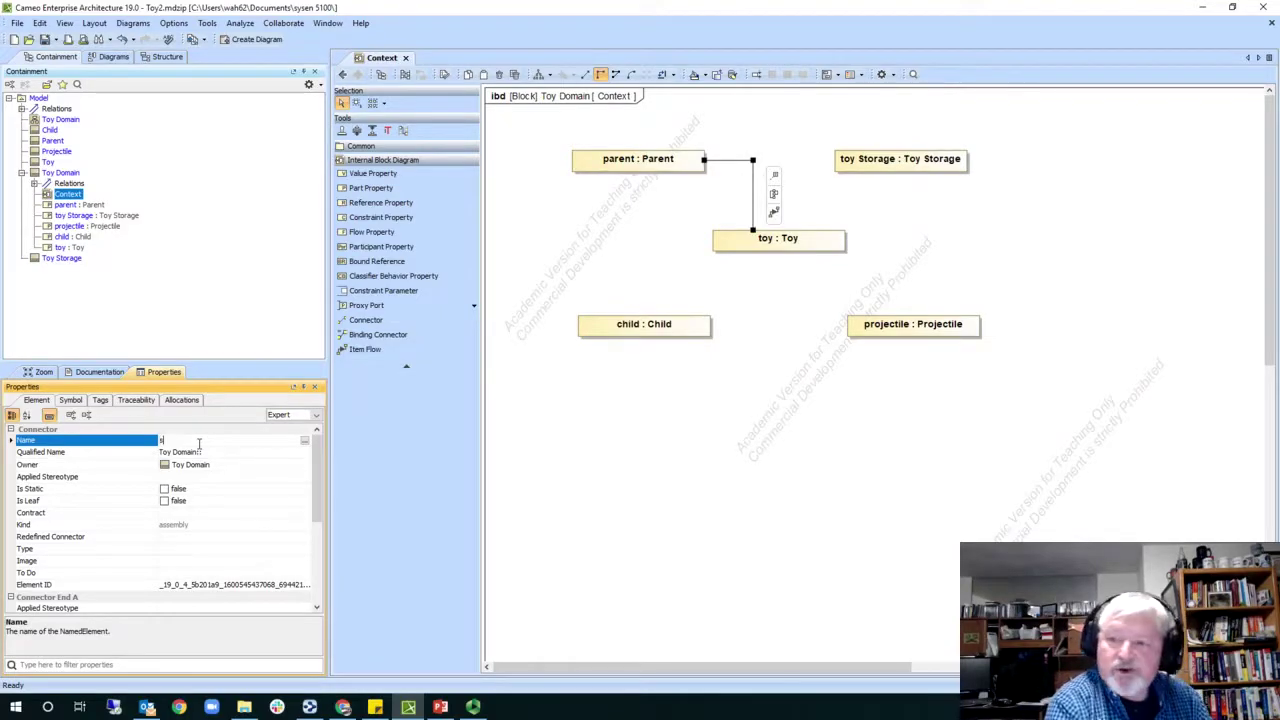
click(199, 451)
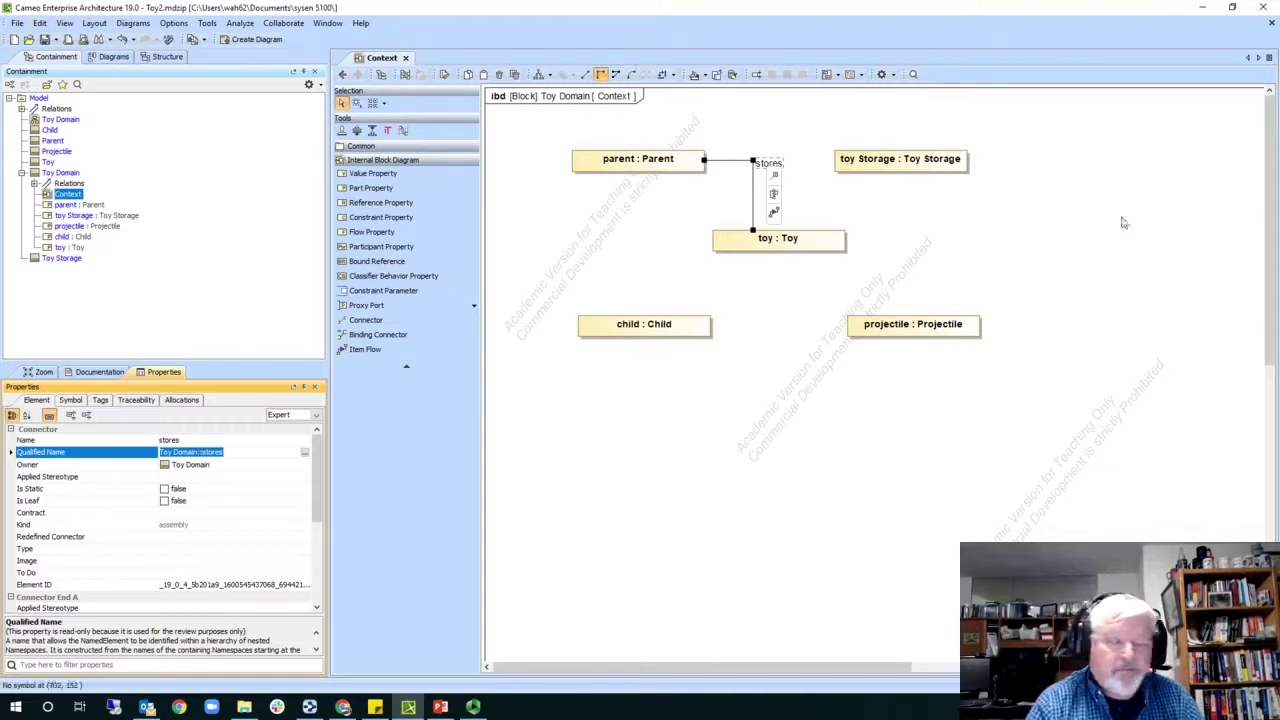
drag(770, 163, 735, 151)
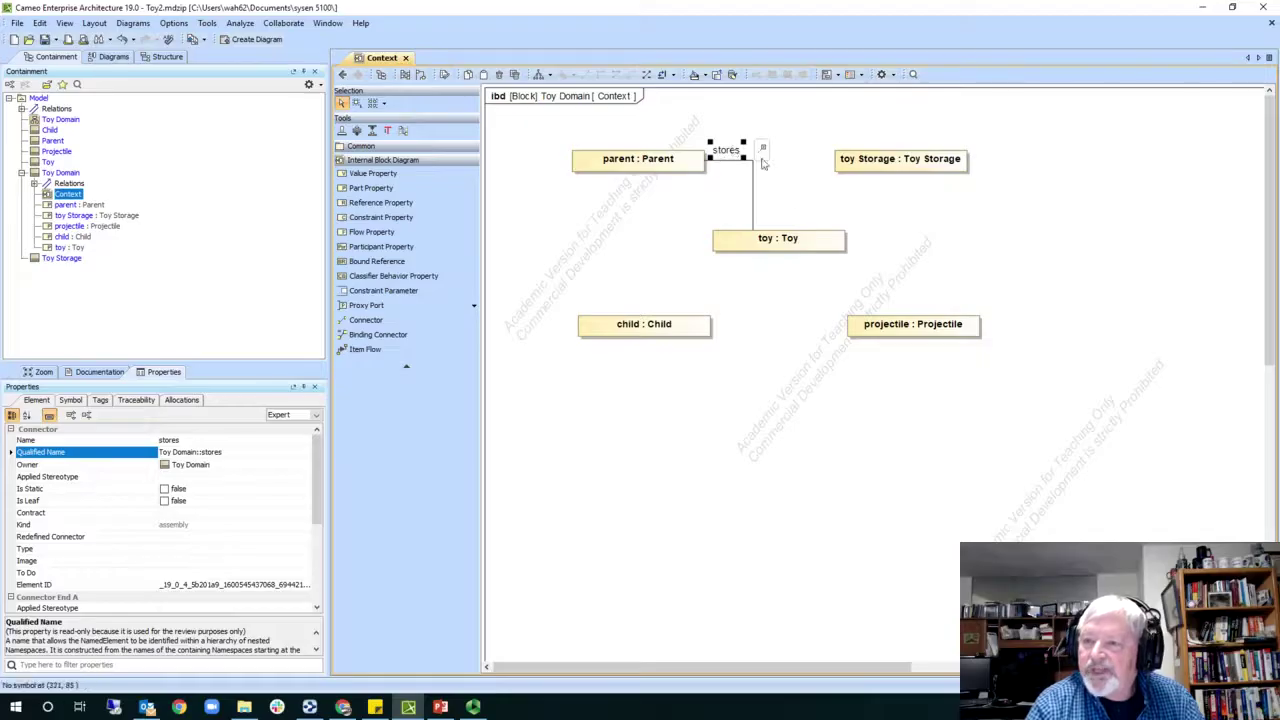
Step: Connect toy to toy Storage with a connector named 'is stored in', moving its label down
click(812, 244)
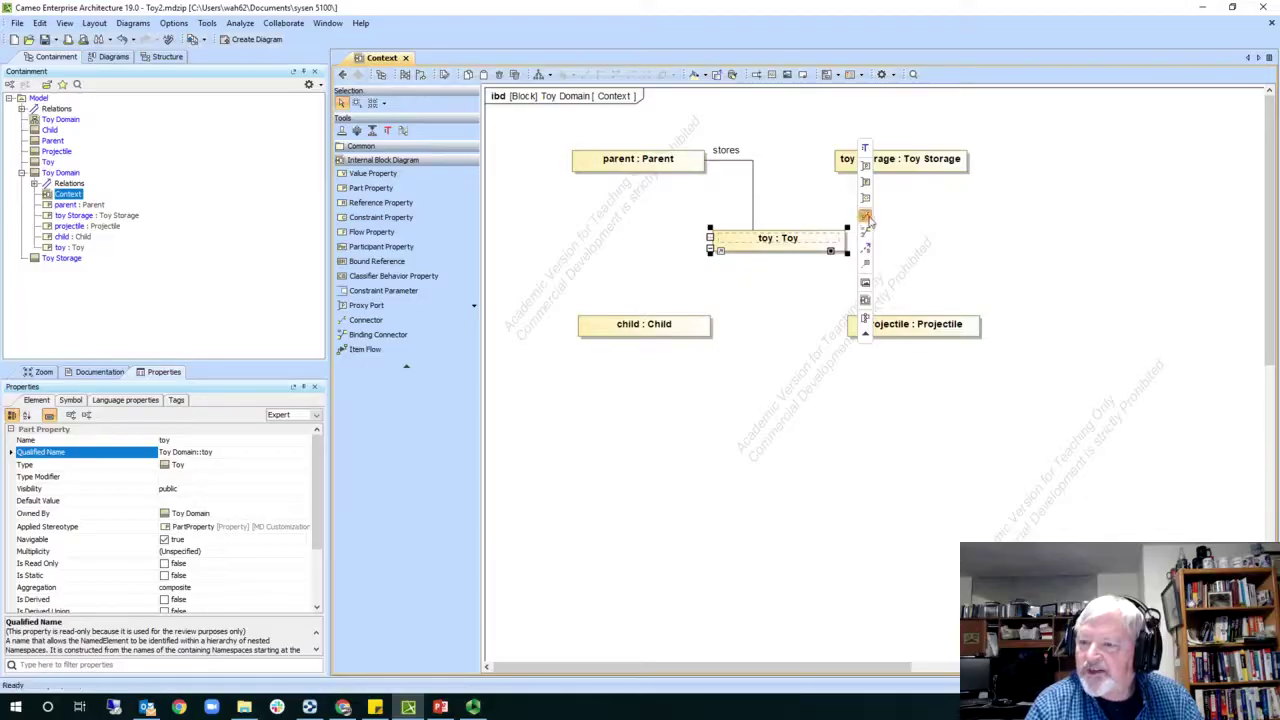
click(868, 222)
click(845, 170)
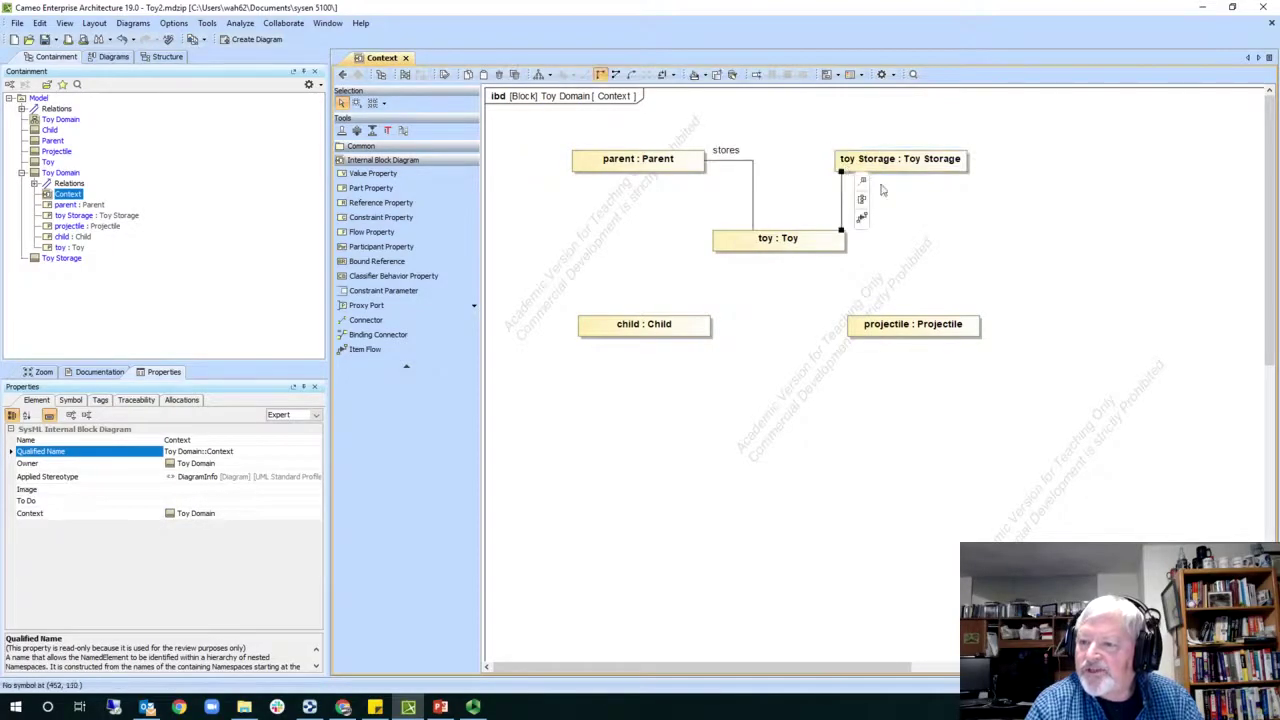
drag(843, 206, 805, 191)
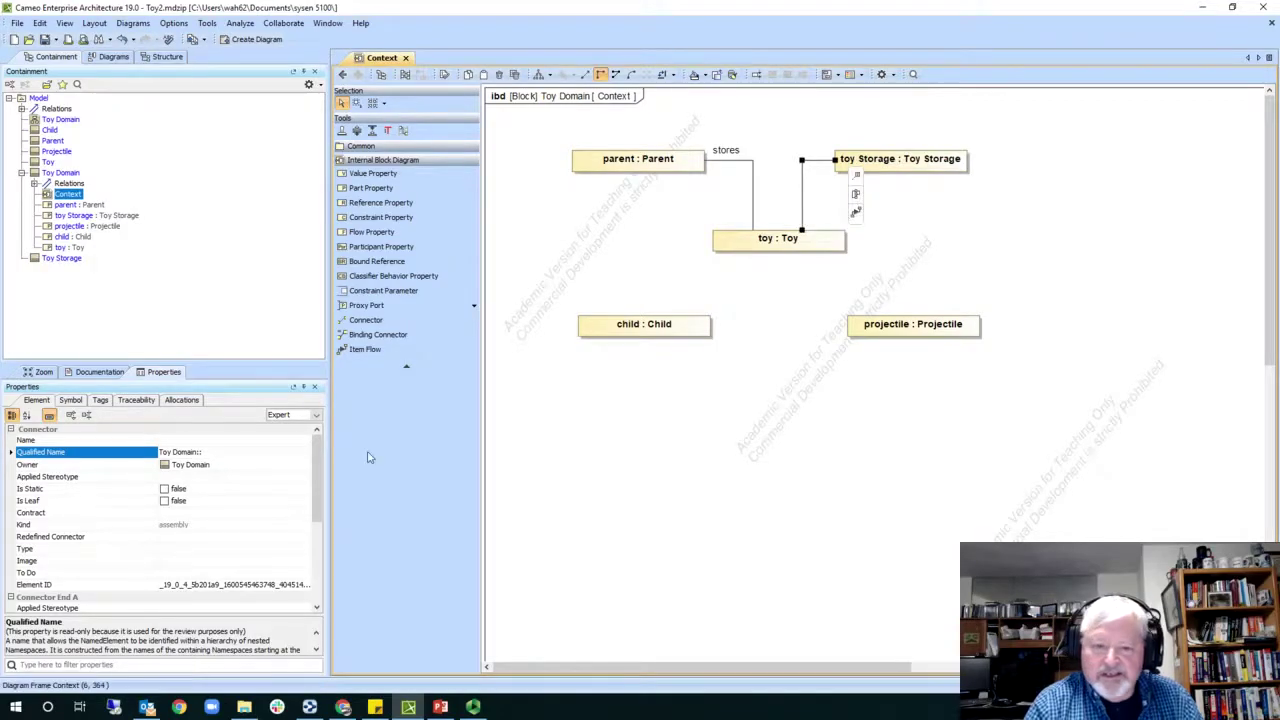
click(240, 442)
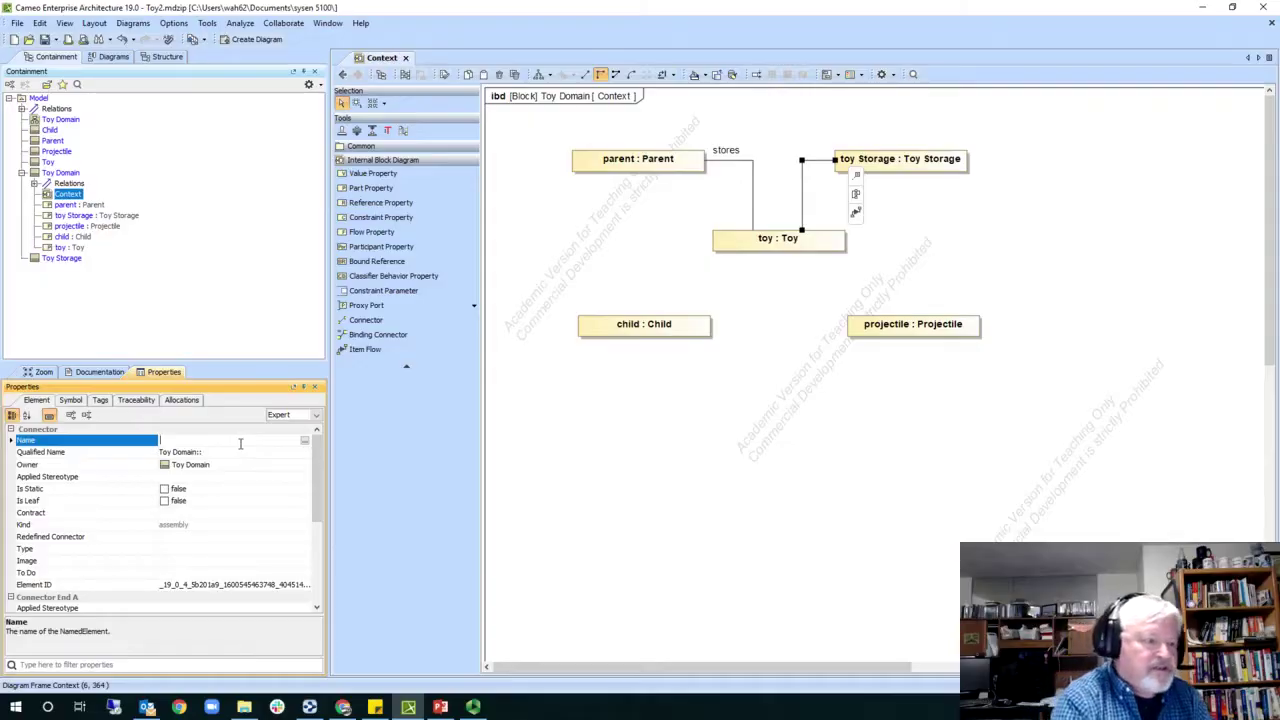
text(in sotred)
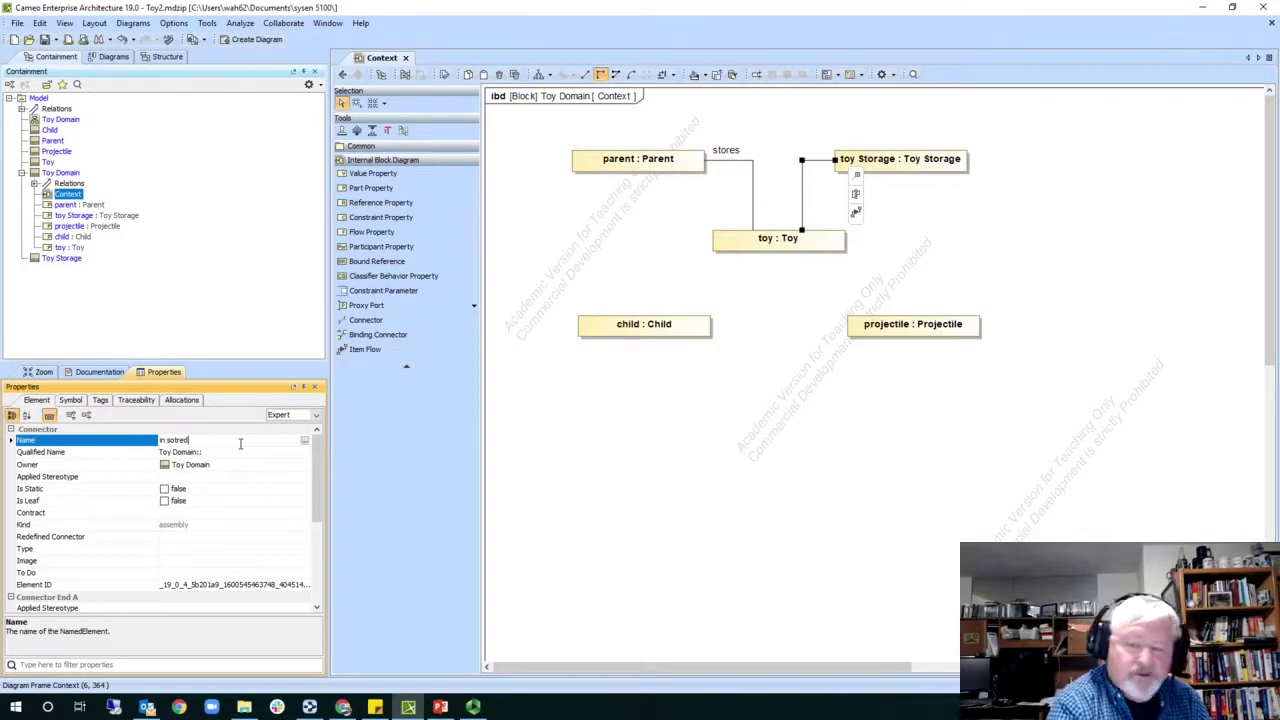
key(BackSpace)
key(BackSpace)
key(BackSpace)
text(store)
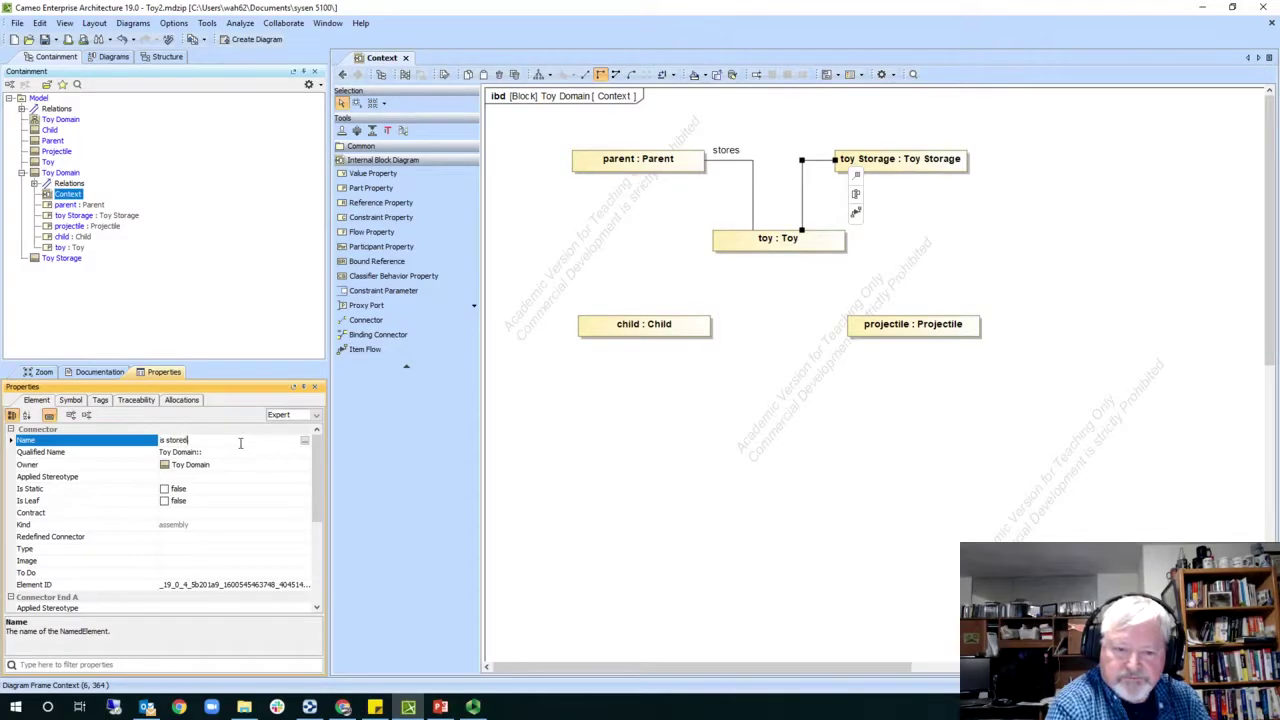
click(240, 450)
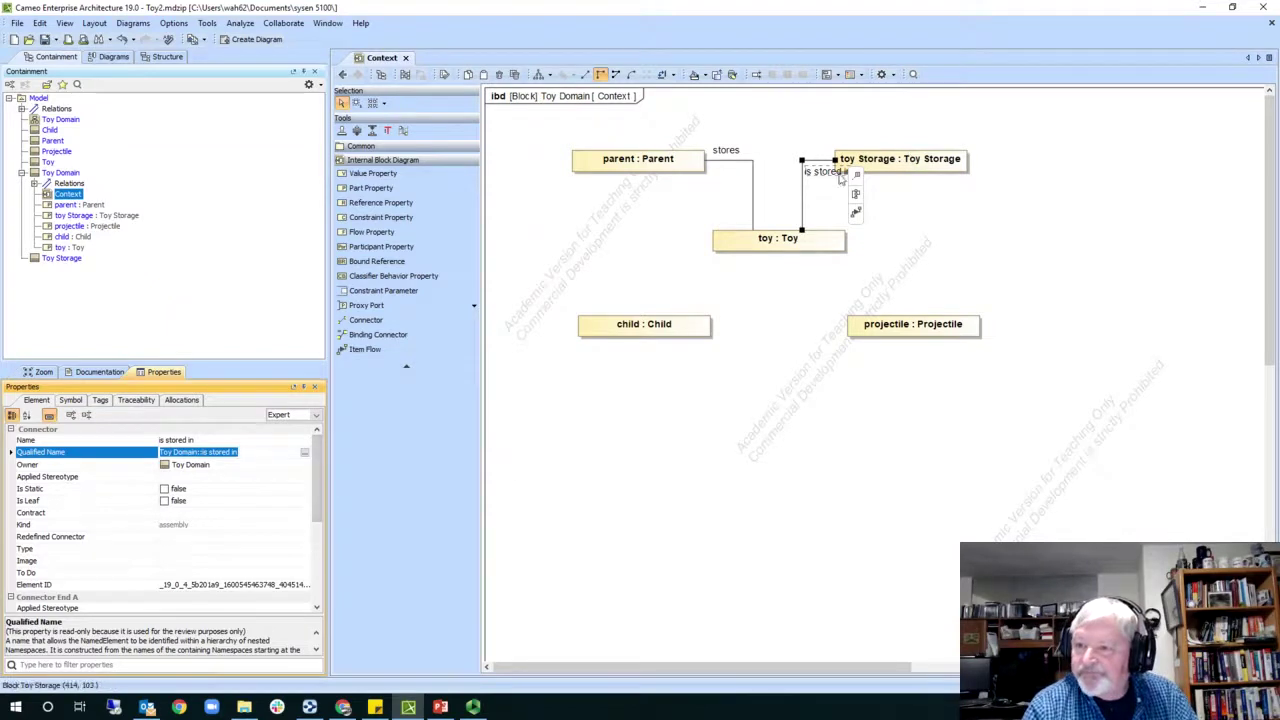
drag(820, 177, 822, 220)
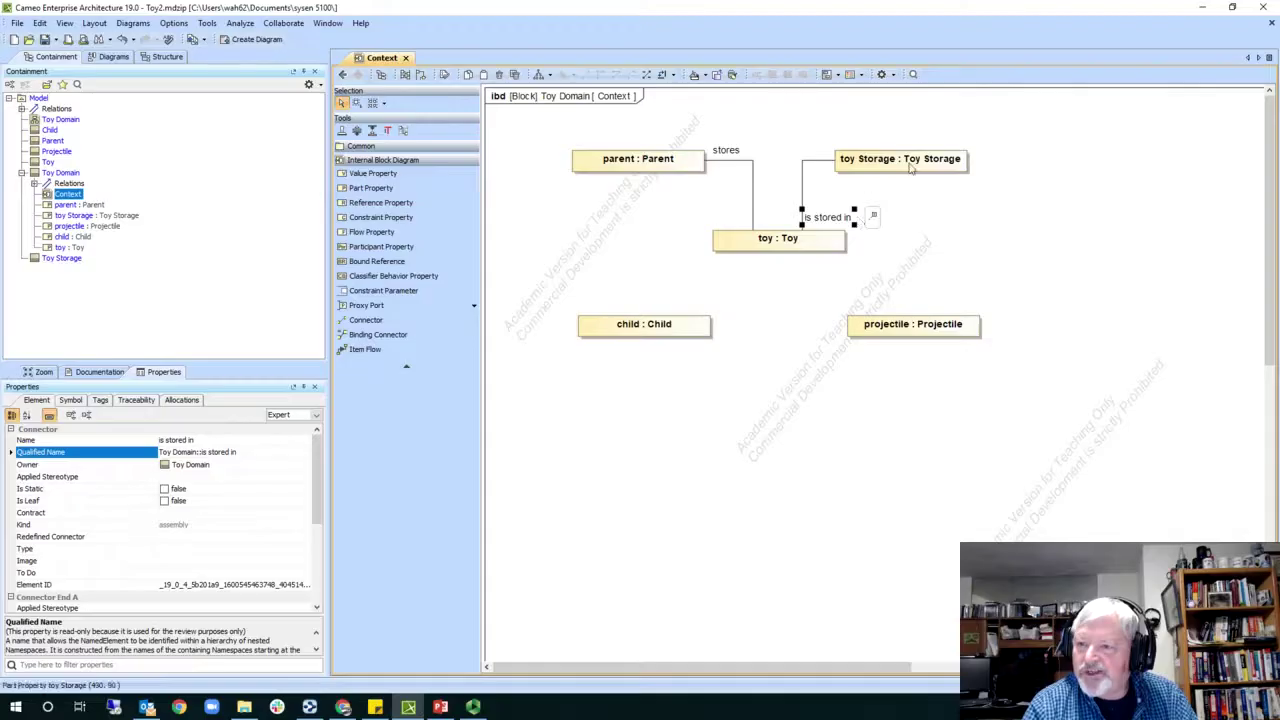
Step: Draw and route a connector from toy to child : Child, naming it 'attracts'
click(785, 233)
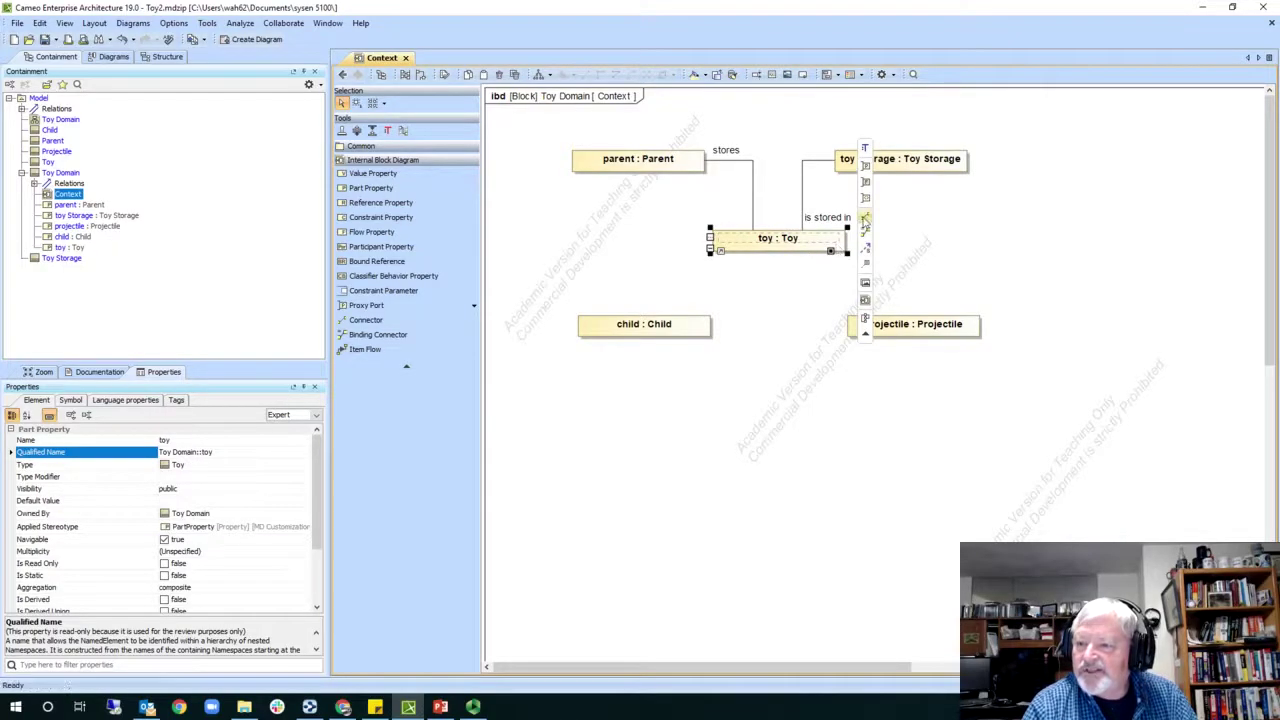
drag(861, 228, 648, 322)
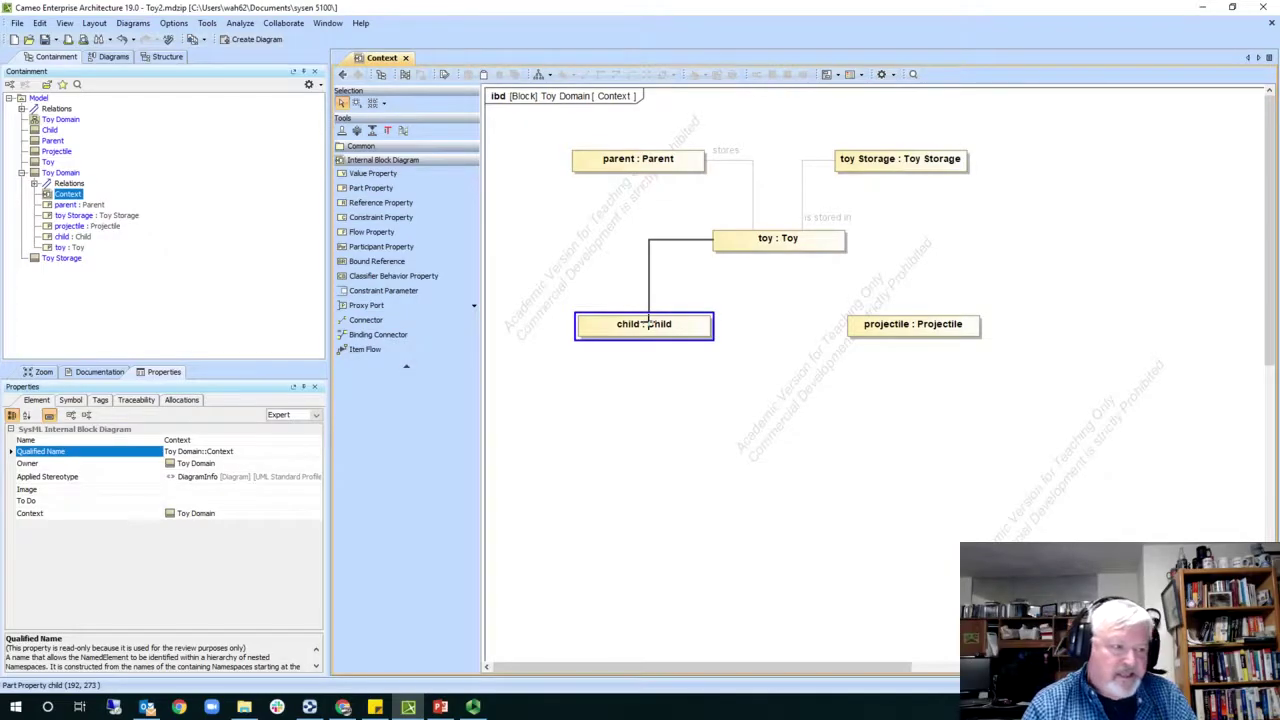
drag(648, 322, 684, 330)
click(702, 327)
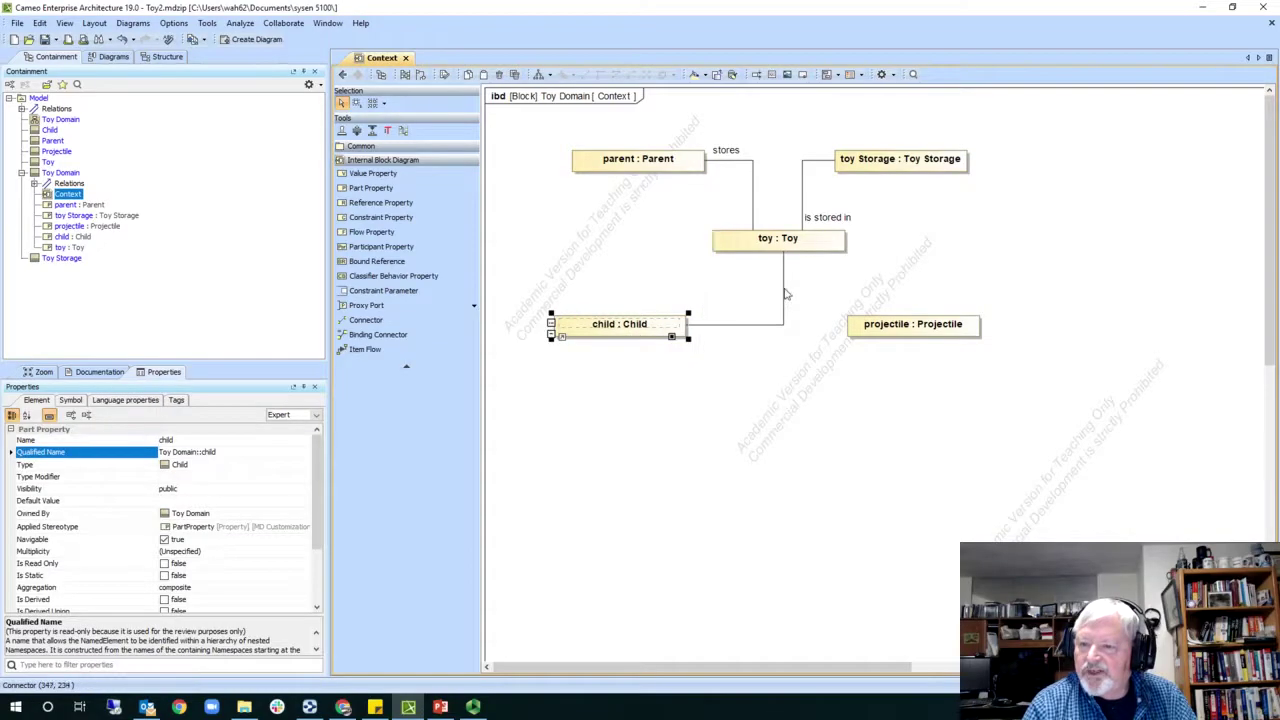
click(780, 325)
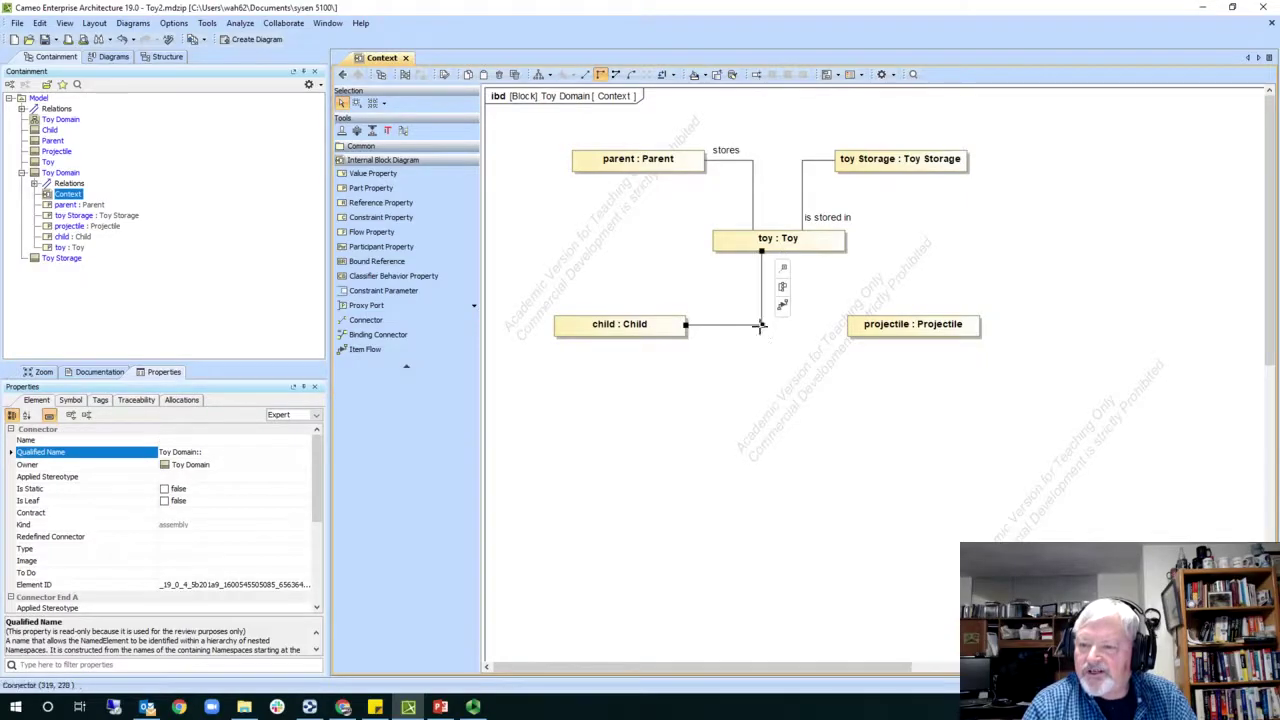
drag(760, 326, 743, 326)
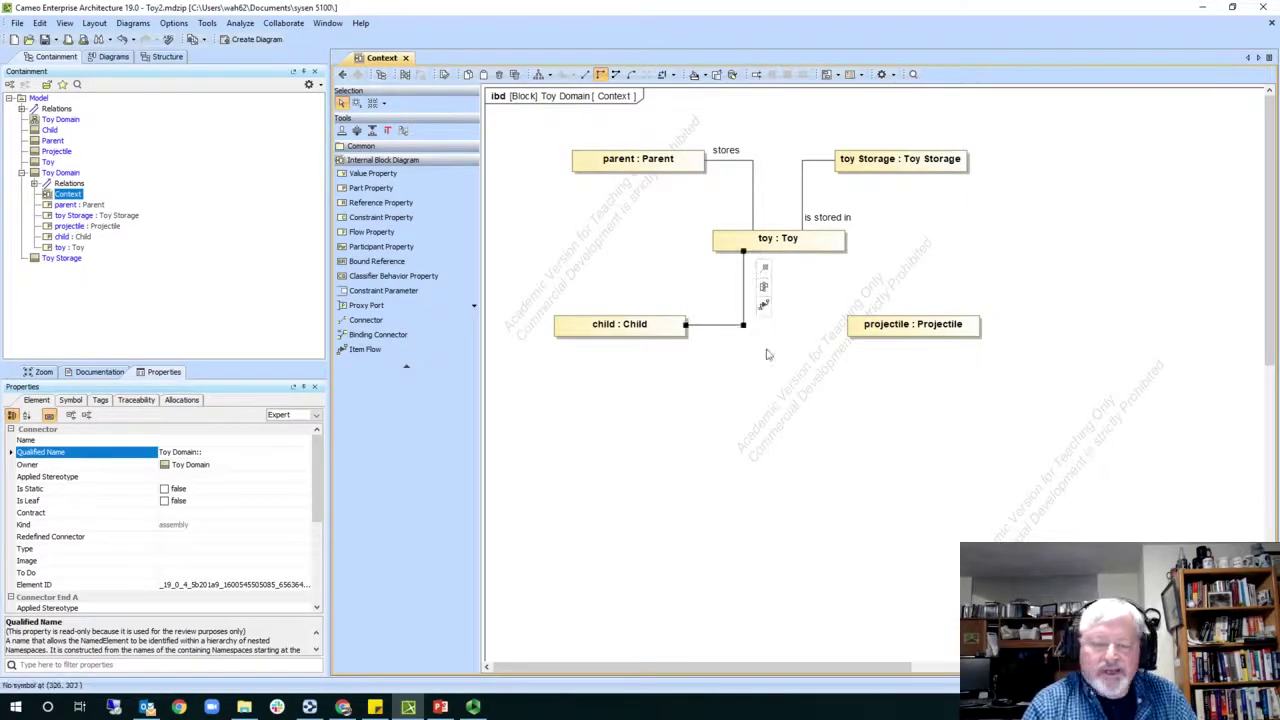
click(215, 440)
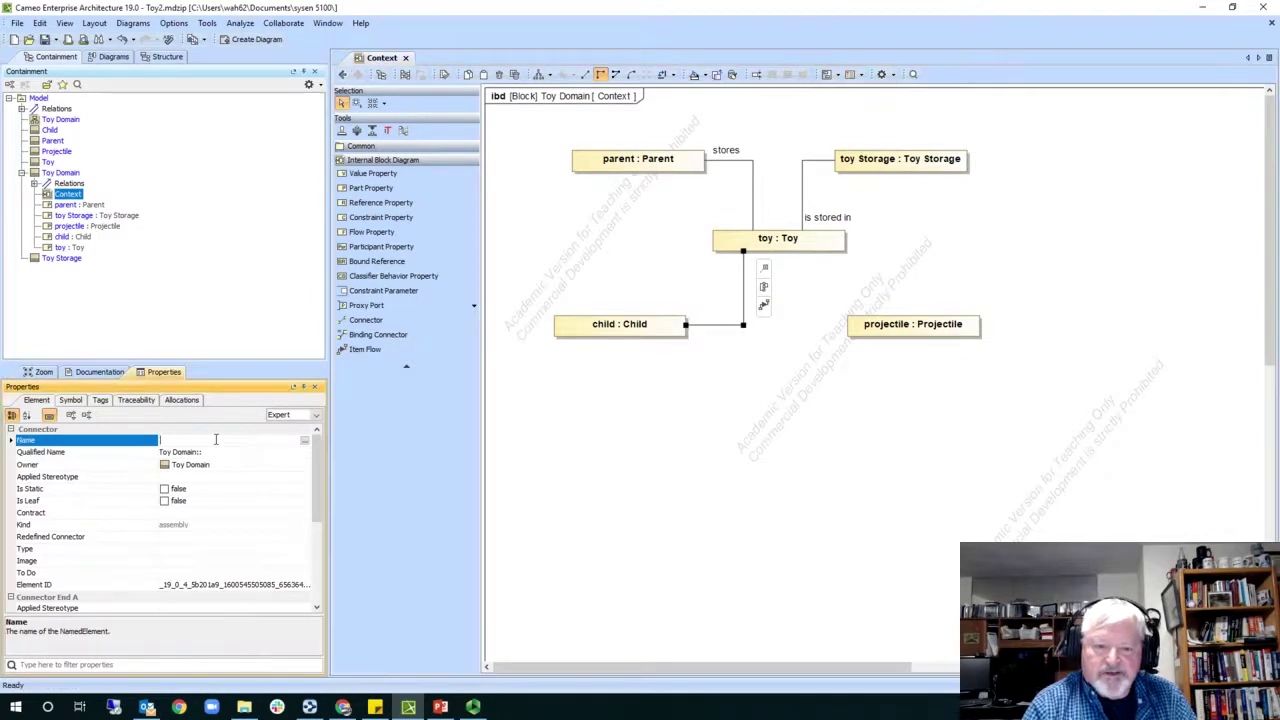
text(attracts)
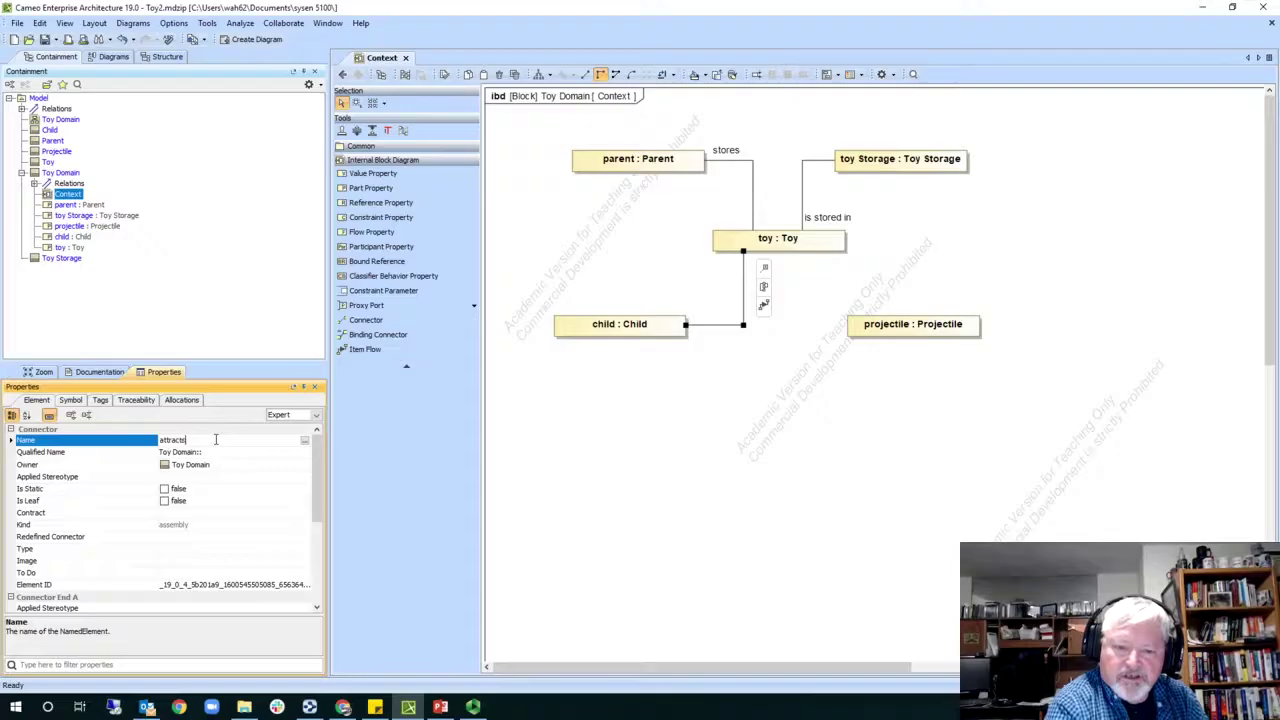
key(Return)
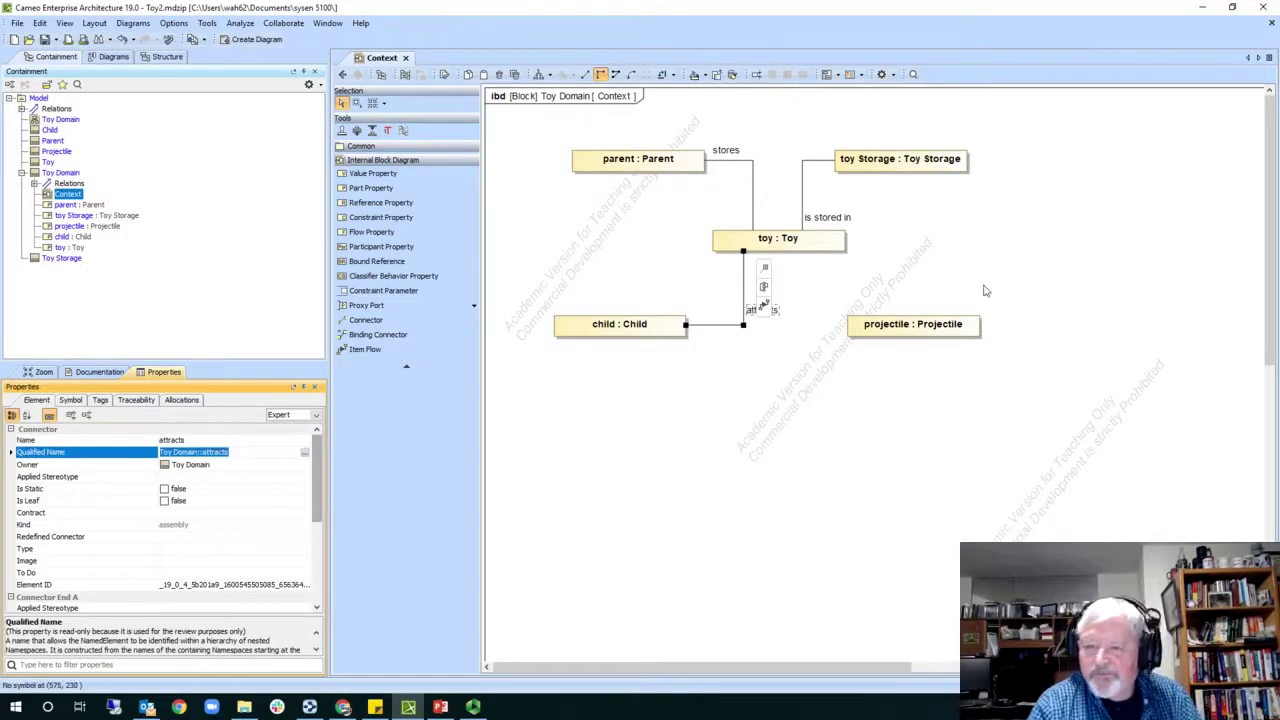
Step: Draw a connector from toy to projectile named 'throws', then deselect it
click(830, 250)
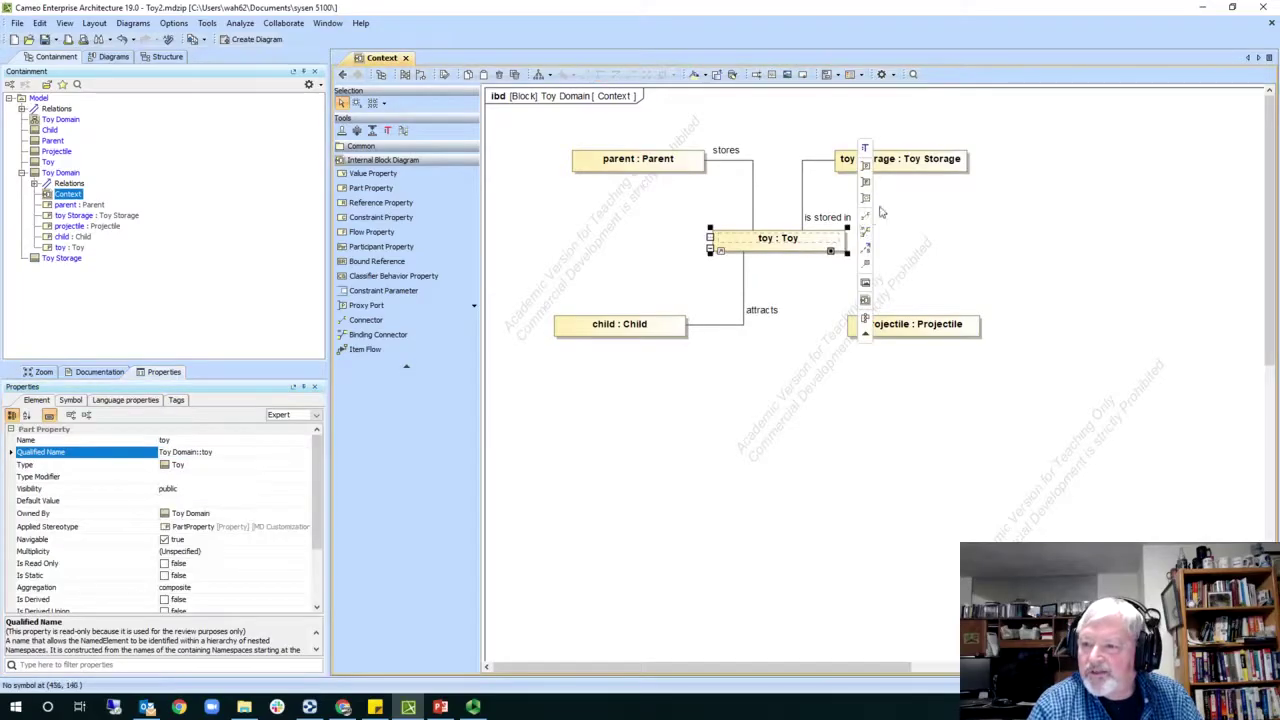
drag(865, 231, 847, 328)
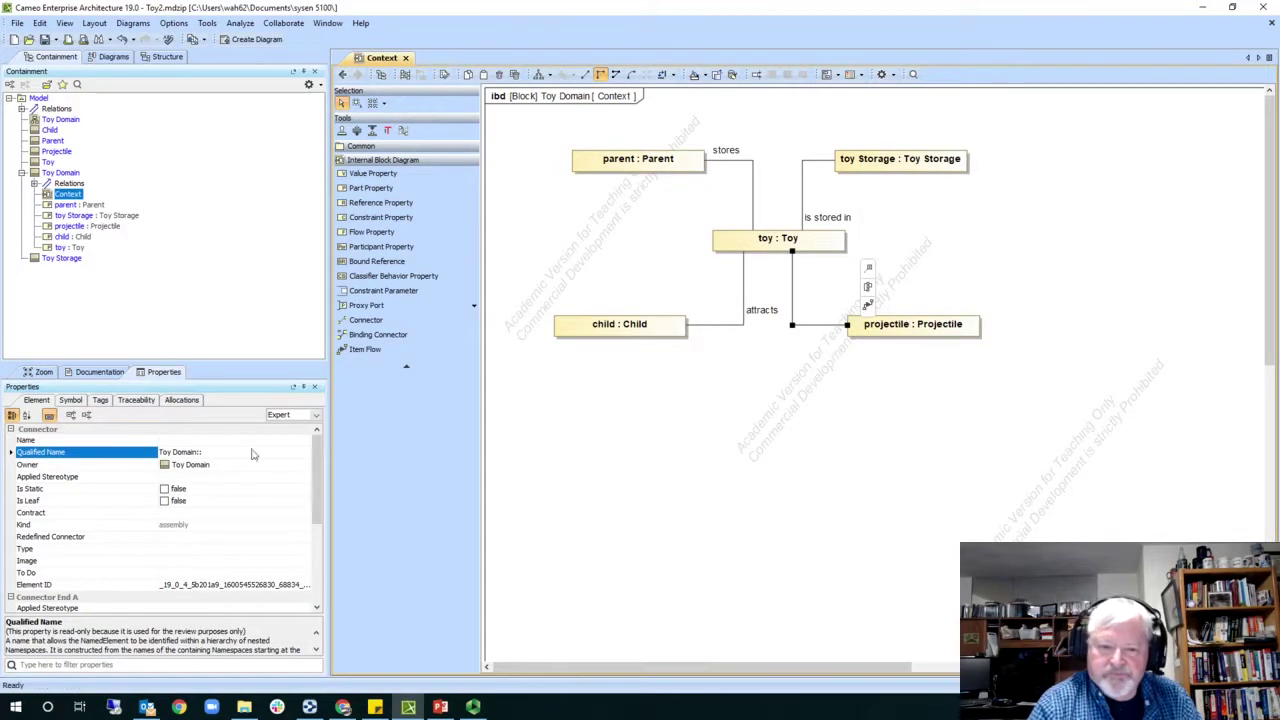
click(224, 441)
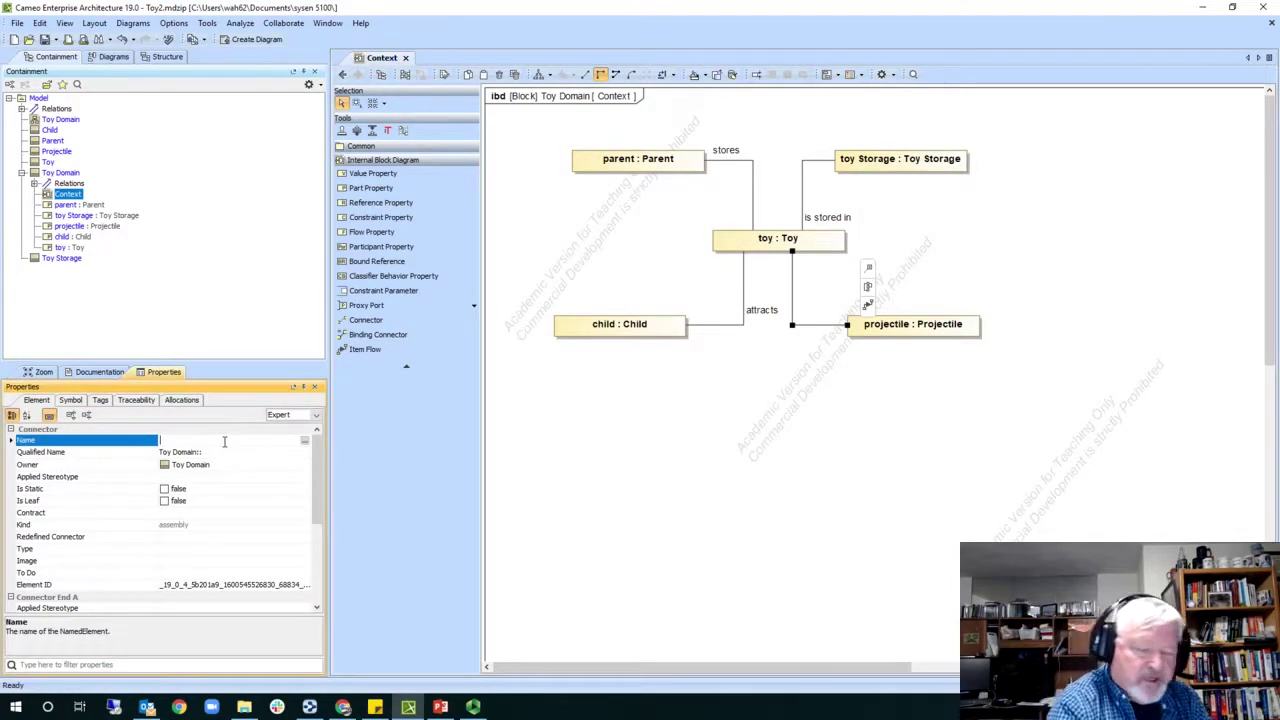
text(throws)
click(226, 448)
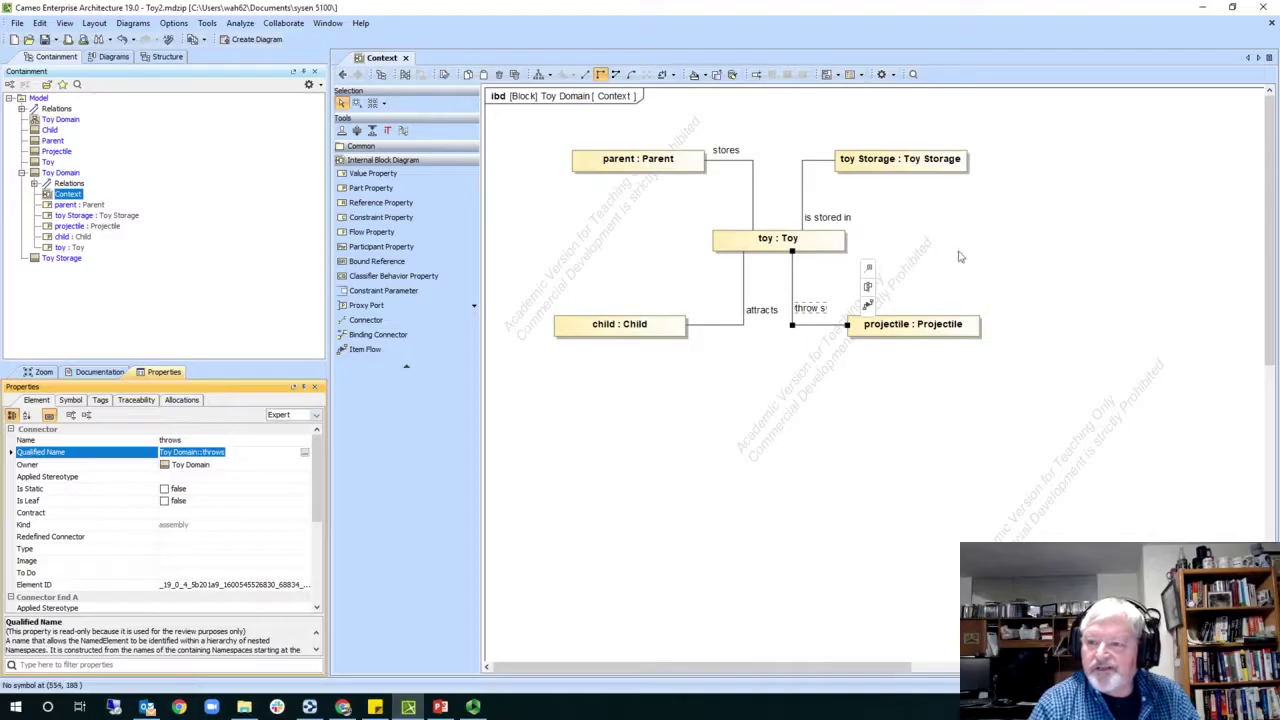
click(890, 385)
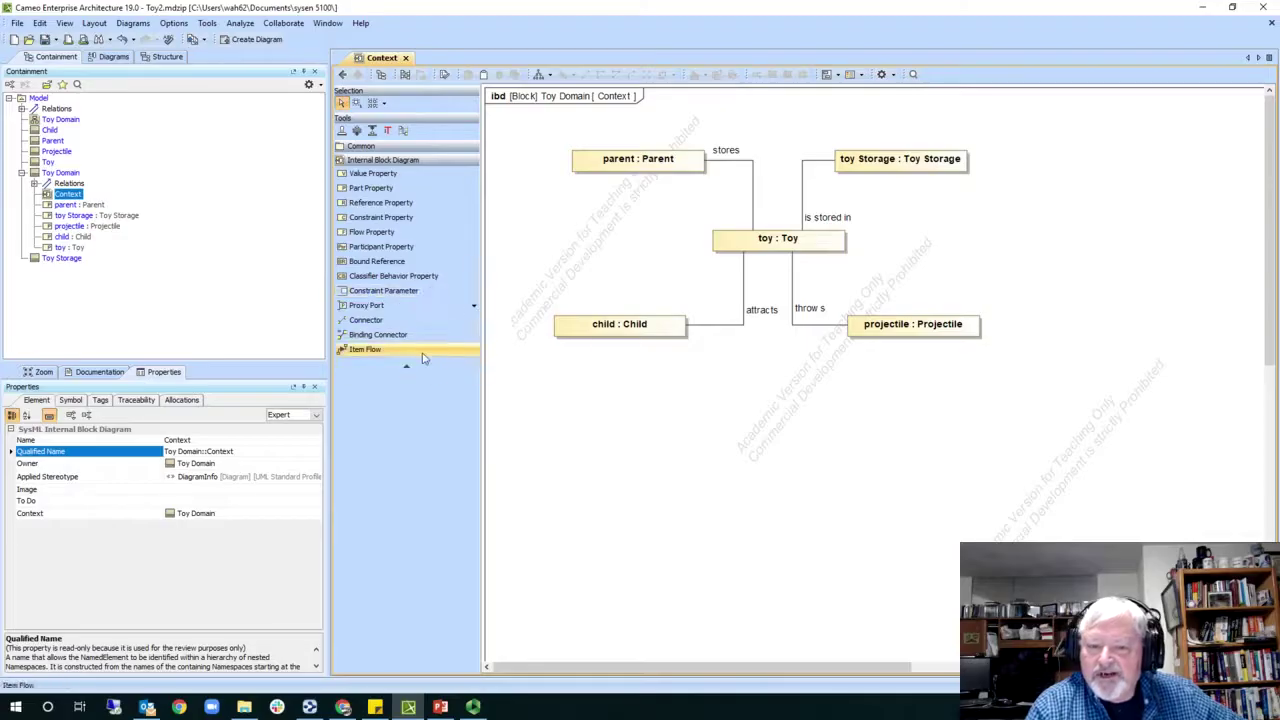
Step: Draw a Rectangular Shape from the Common palette as a dashed rounded boundary around toy : Toy
click(379, 148)
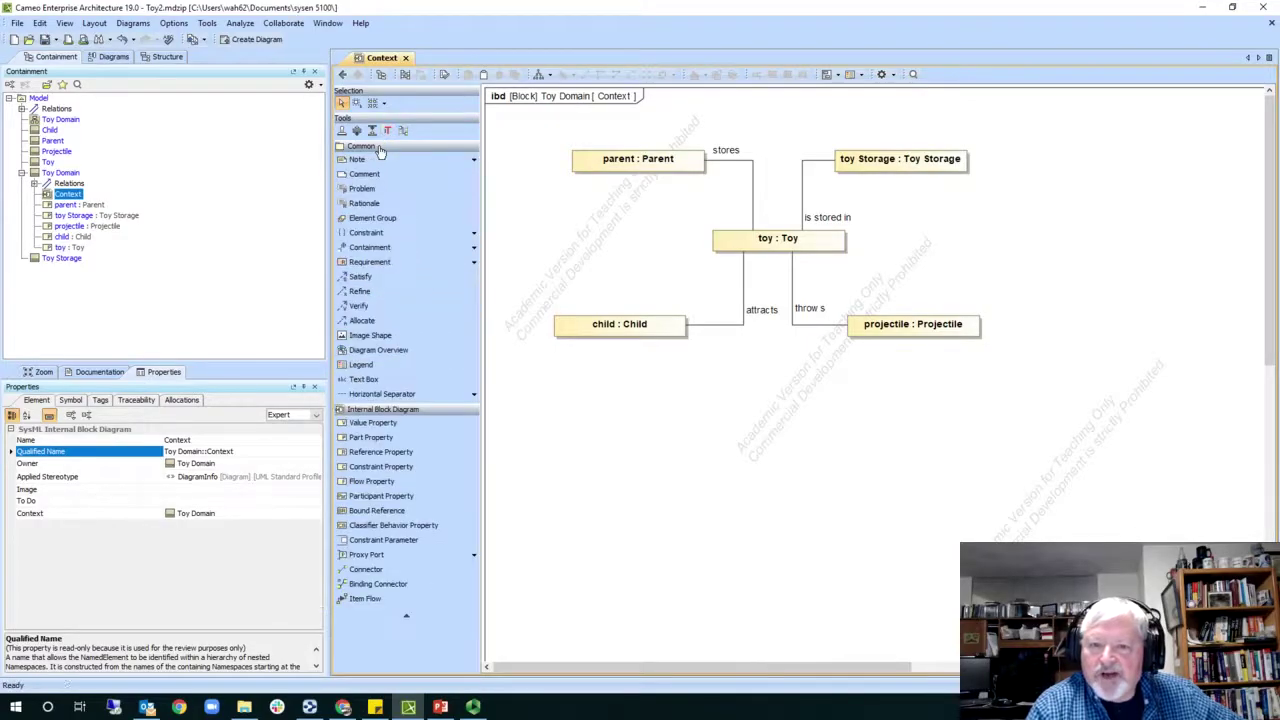
click(475, 396)
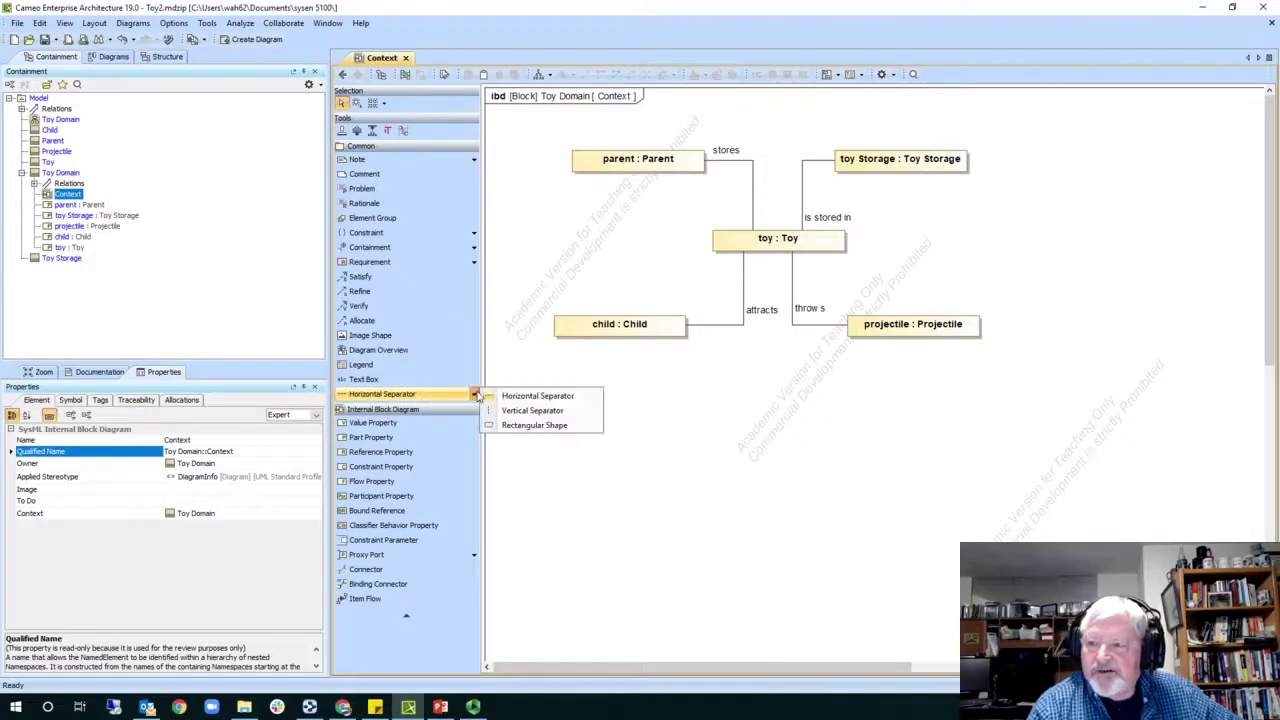
click(540, 425)
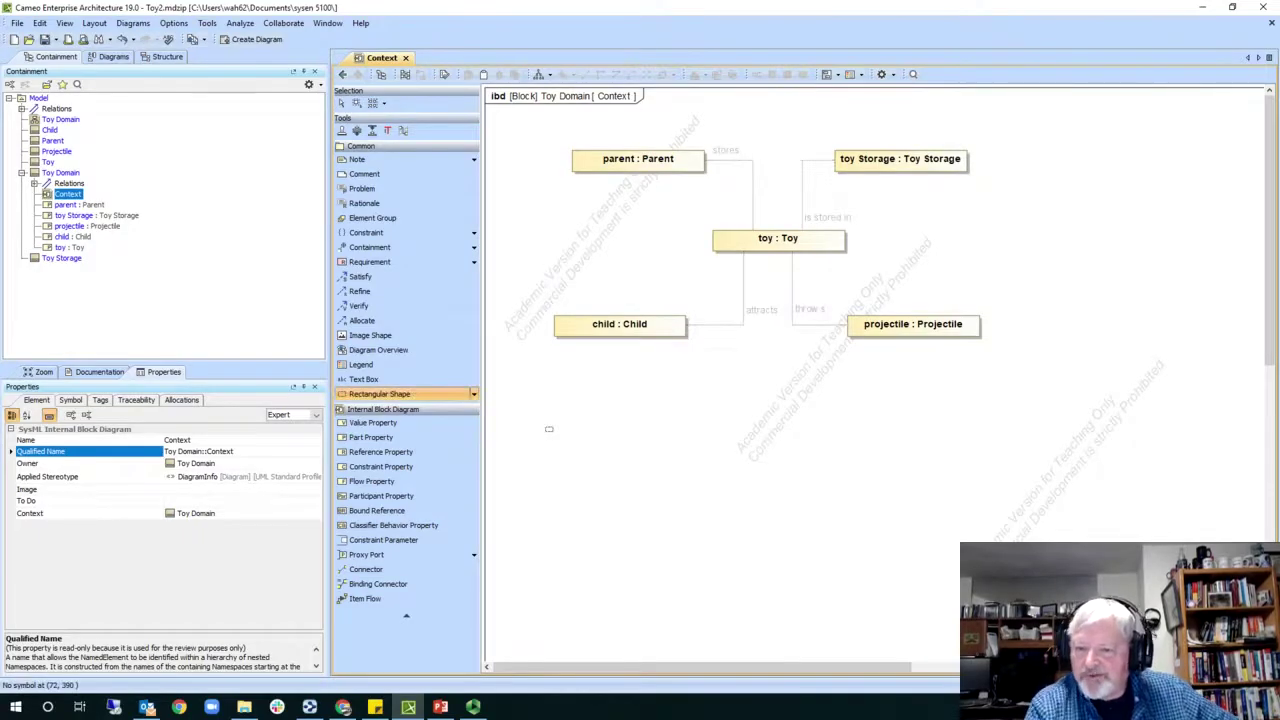
drag(692, 210, 867, 272)
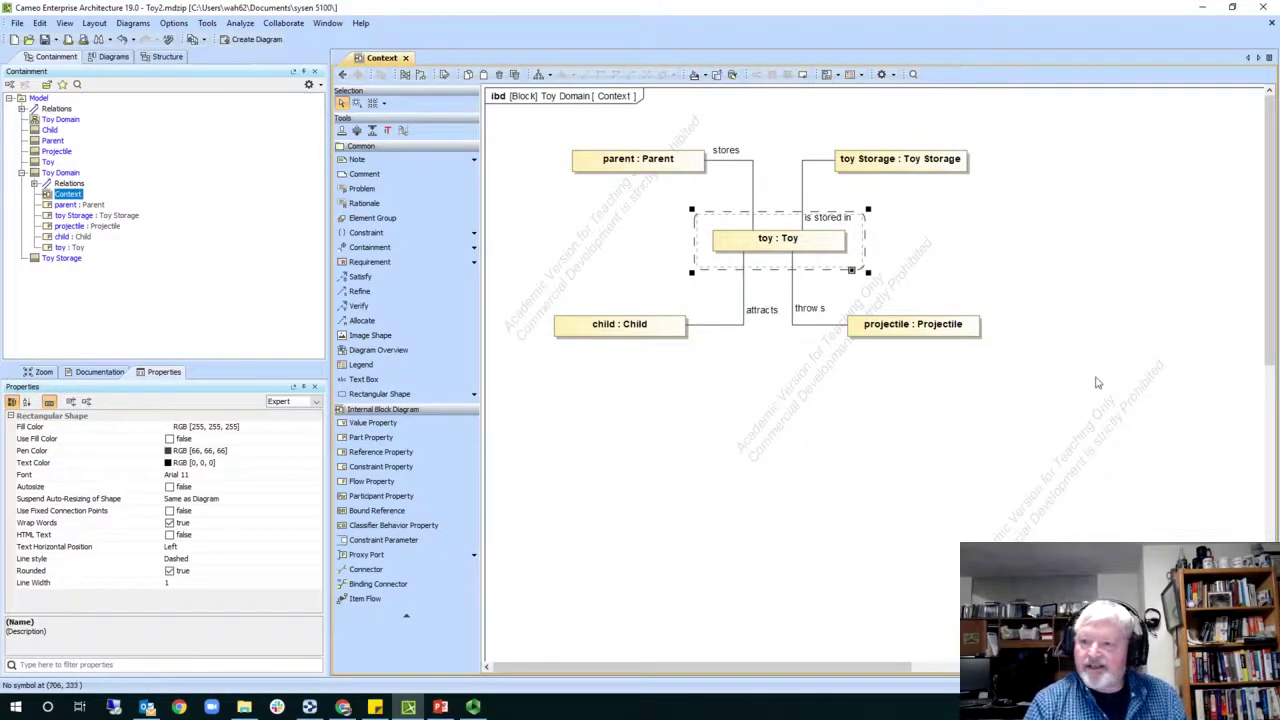
Step: Select the parent : Parent part on the Context diagram, then clear the selection
click(836, 400)
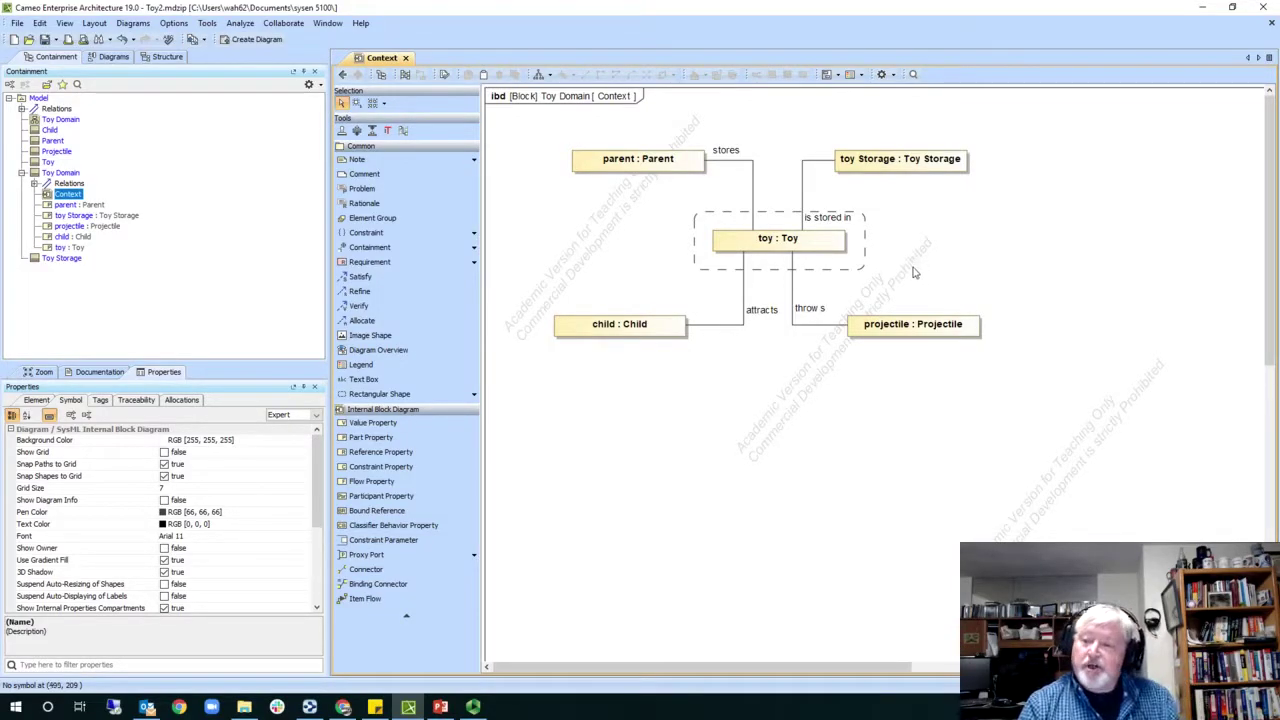
click(690, 171)
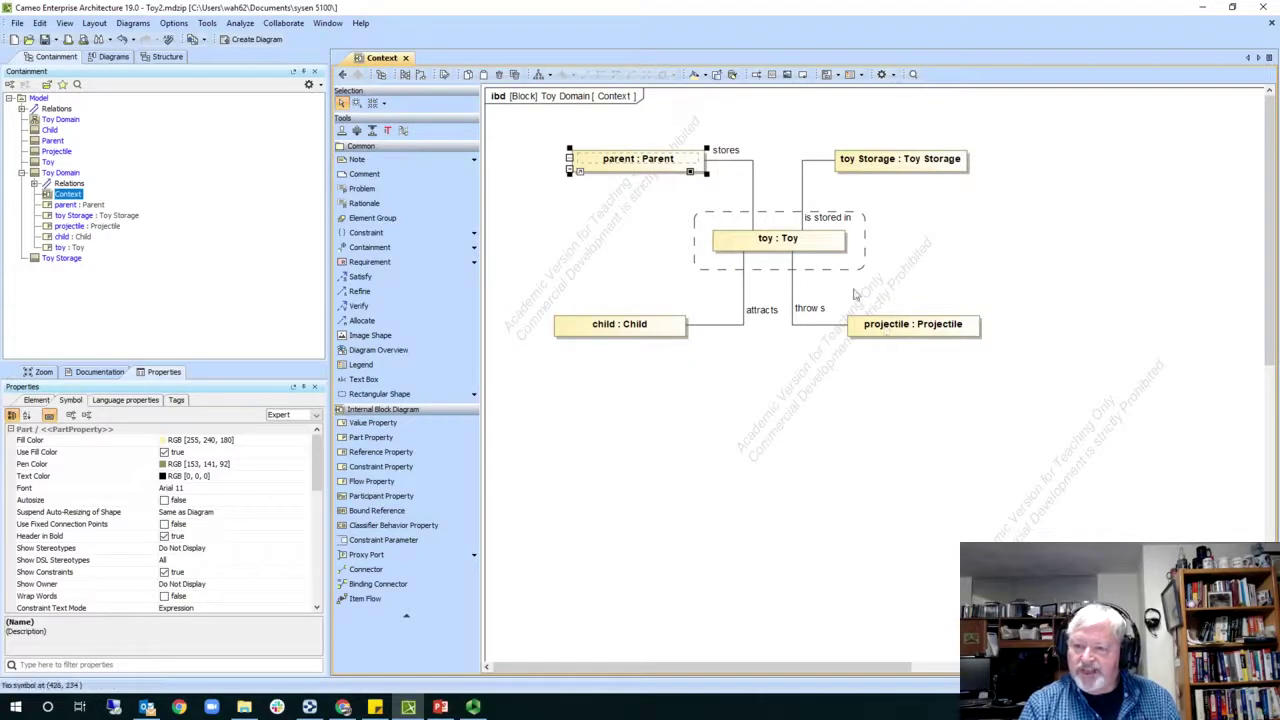
mouse_move(690, 172)
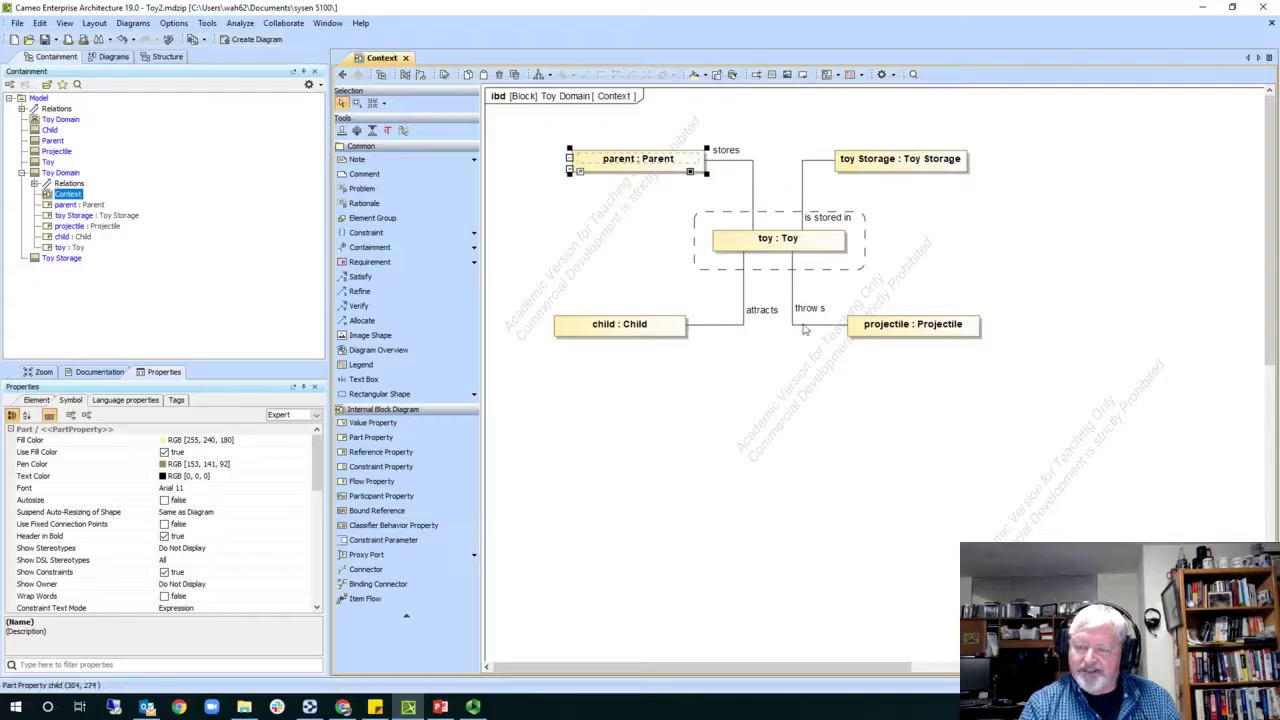
mouse_move(750, 318)
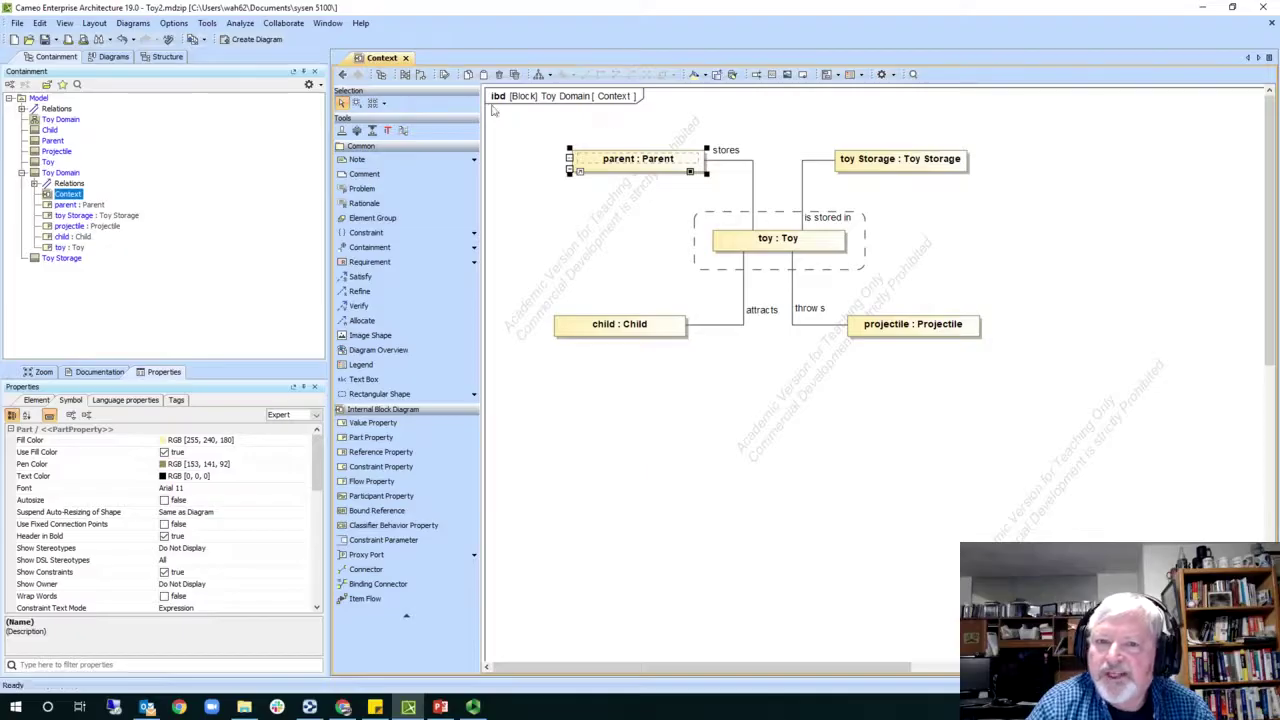
mouse_move(598, 157)
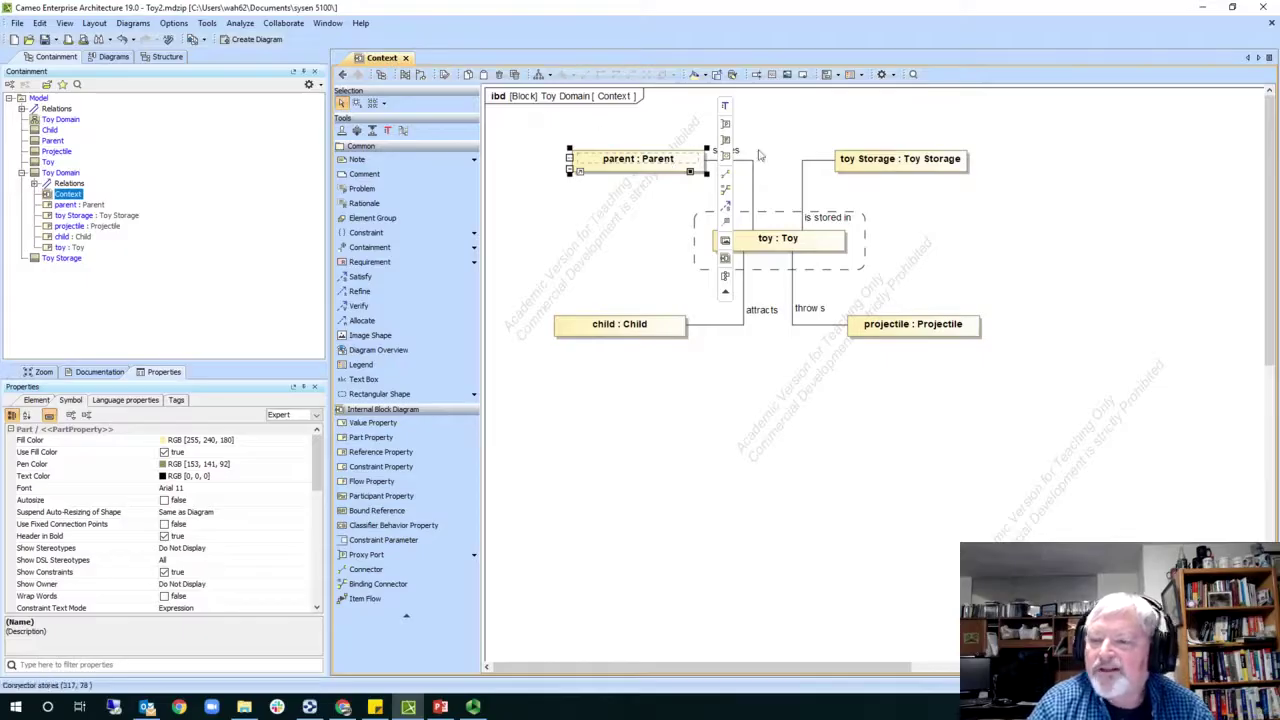
click(661, 114)
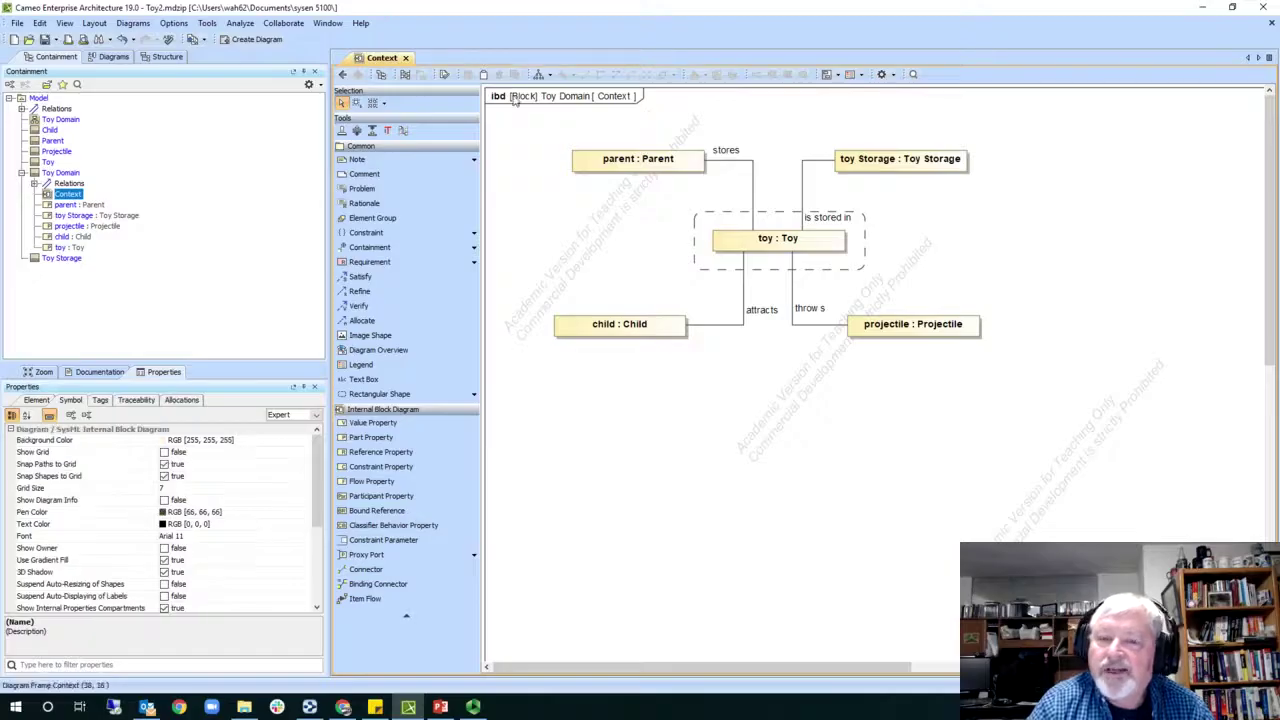
Step: Switch between the Toy Domain BDD and the Context IBD, ending on the Context diagram
click(342, 75)
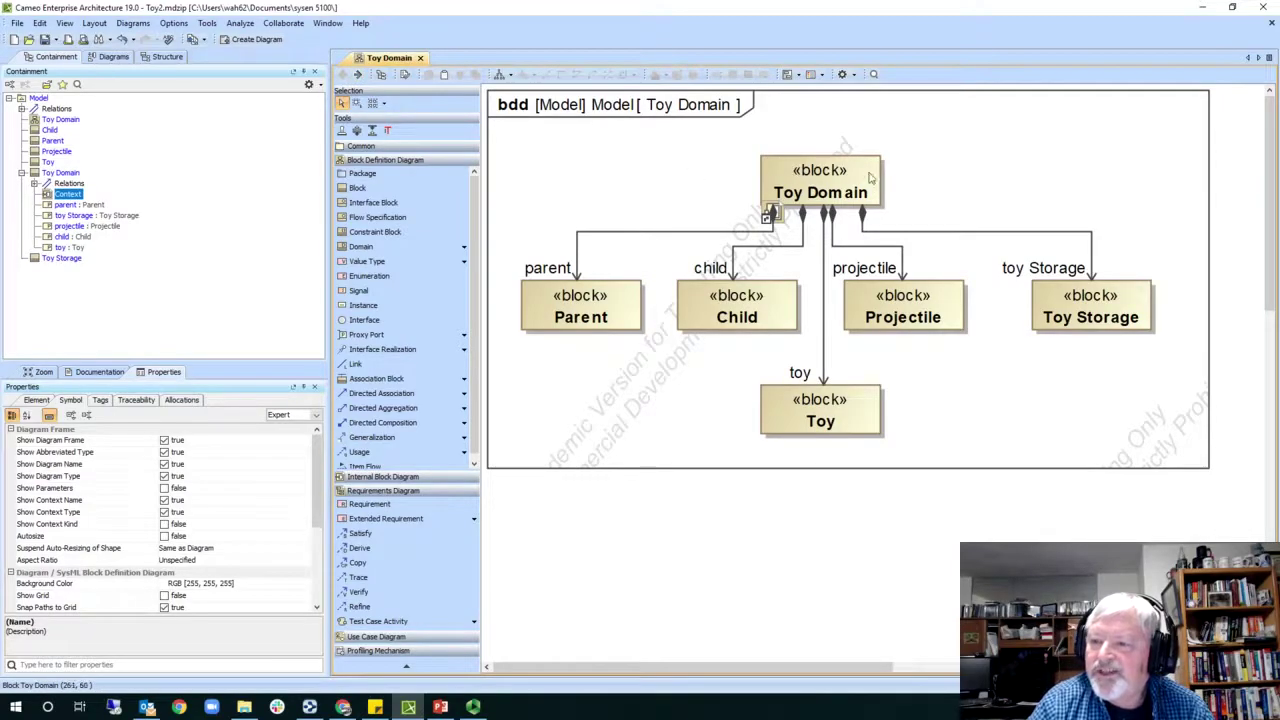
click(357, 75)
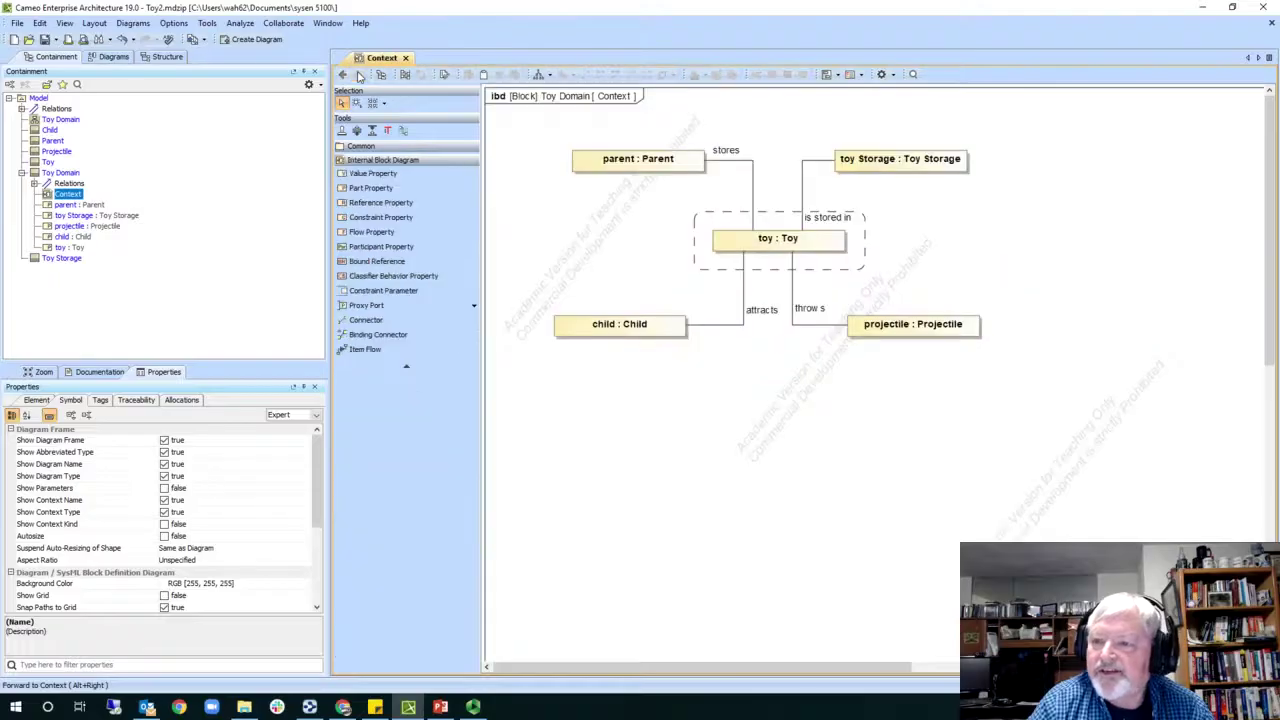
click(342, 76)
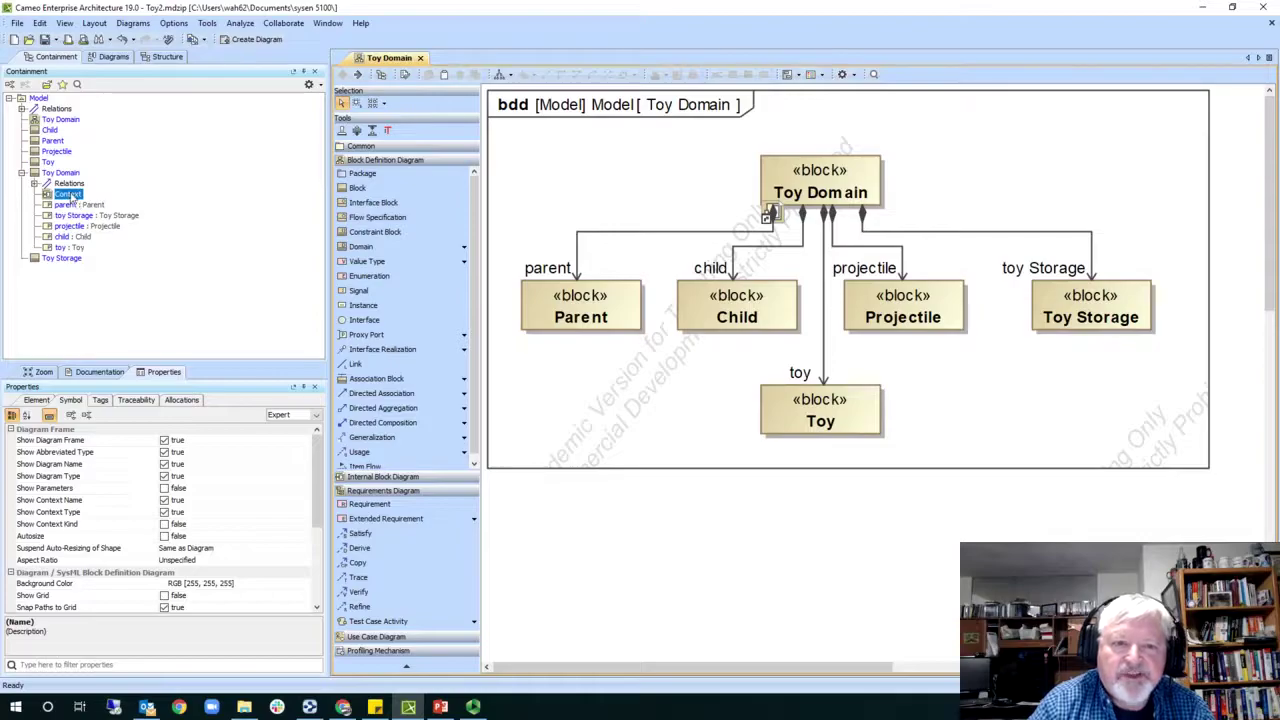
click(61, 120)
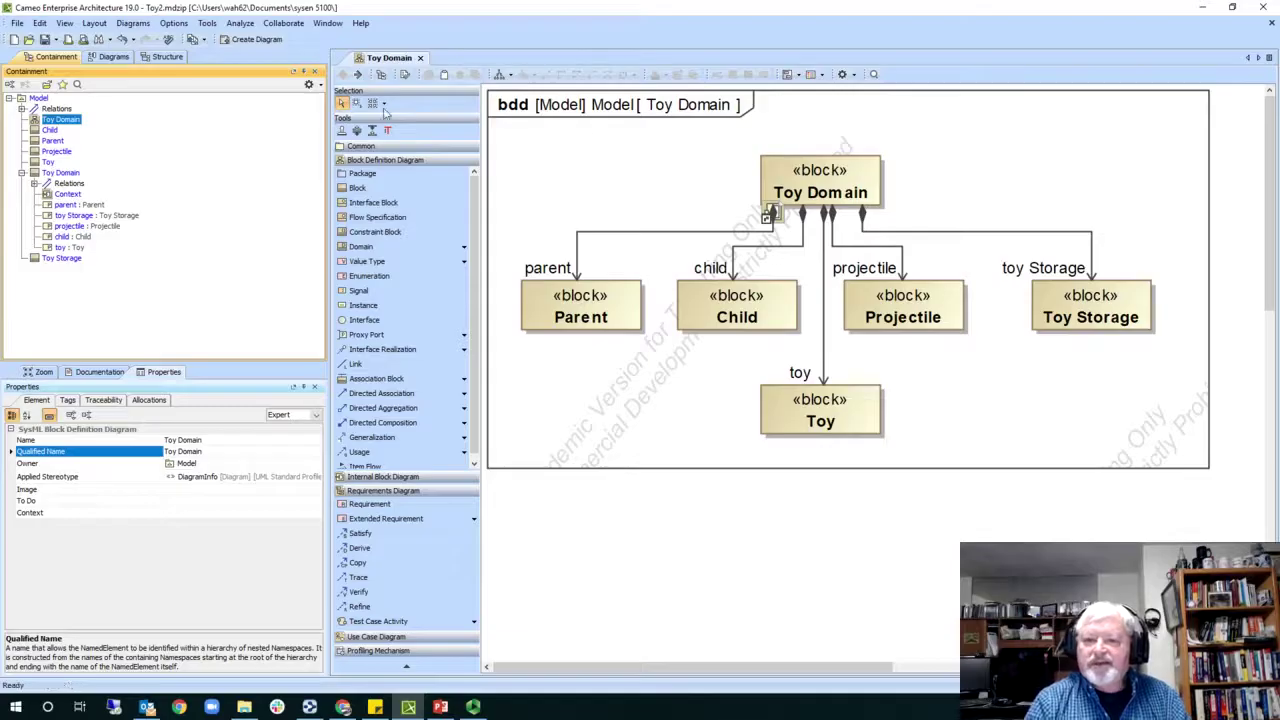
click(358, 75)
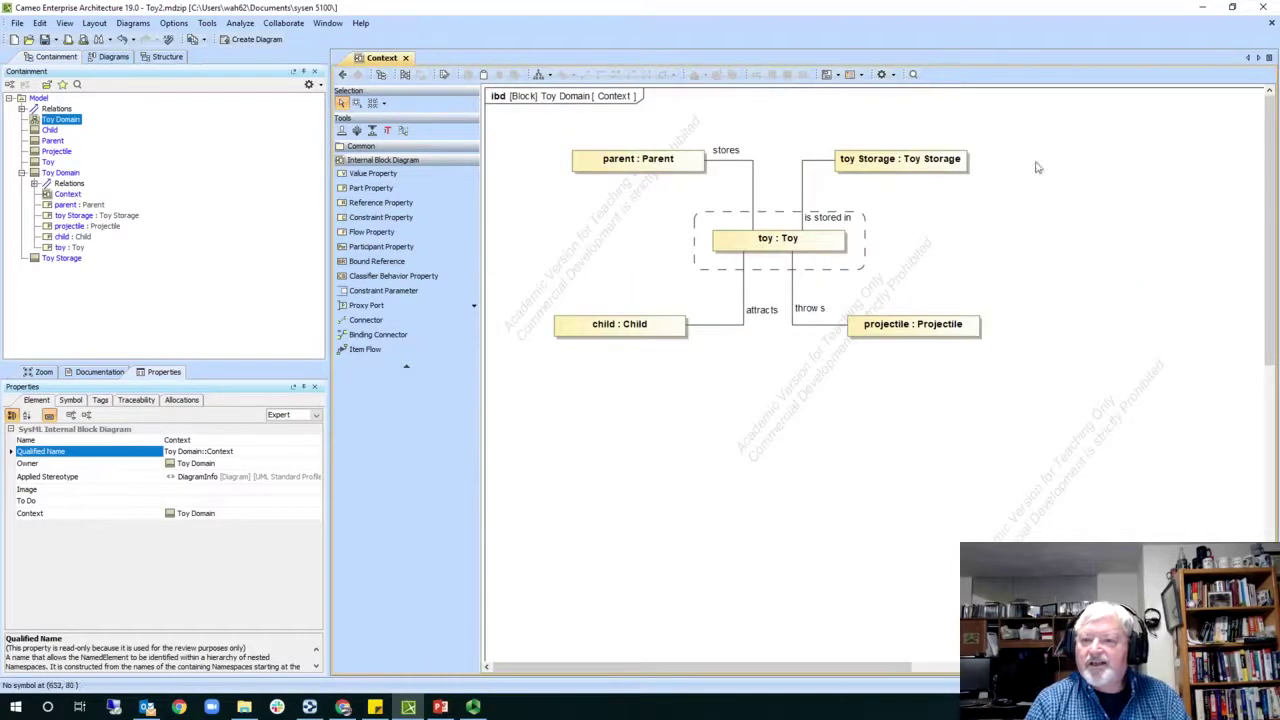